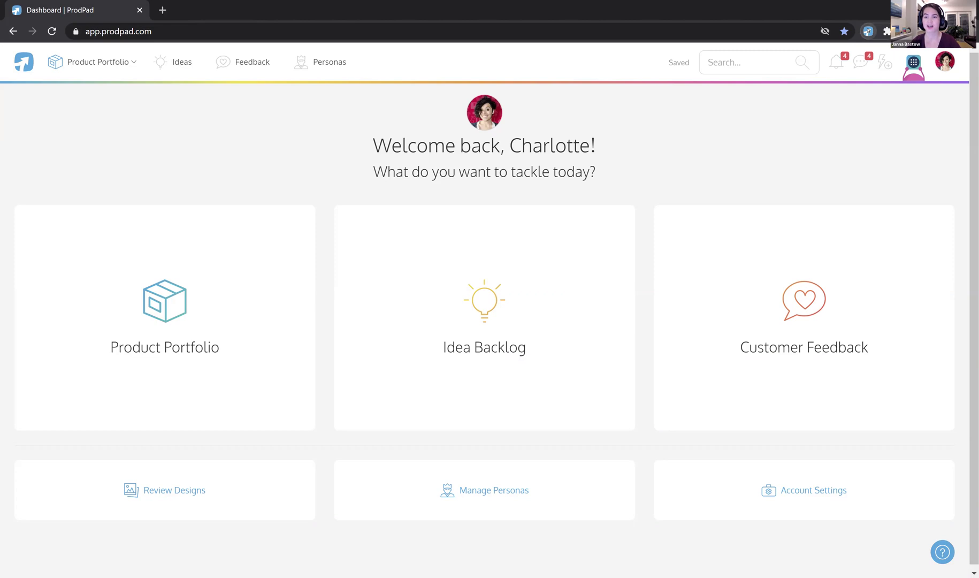
# Step: View the quick-add form for ideas and the list of added apps, and close the apps list
pyautogui.click(868, 31)
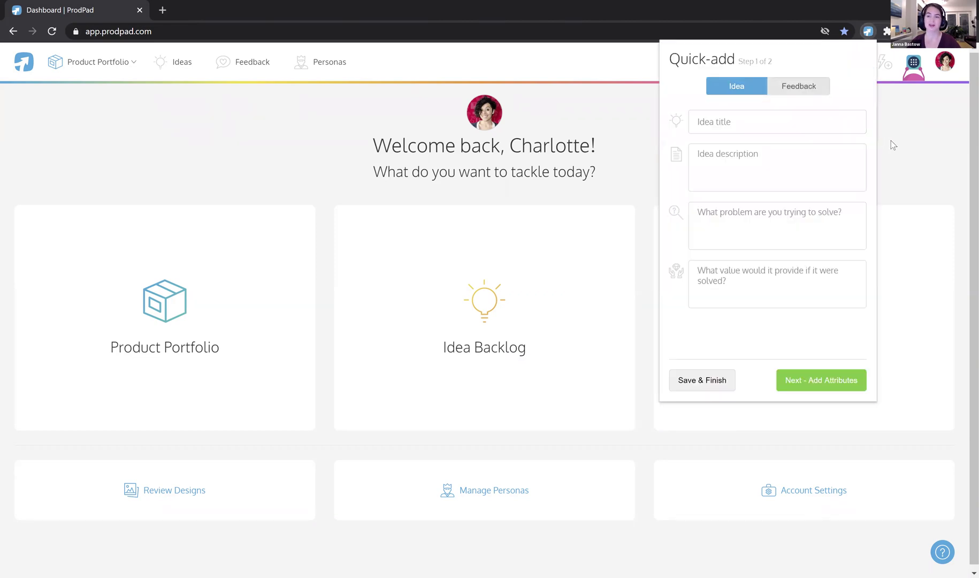
pyautogui.click(909, 71)
pyautogui.click(909, 72)
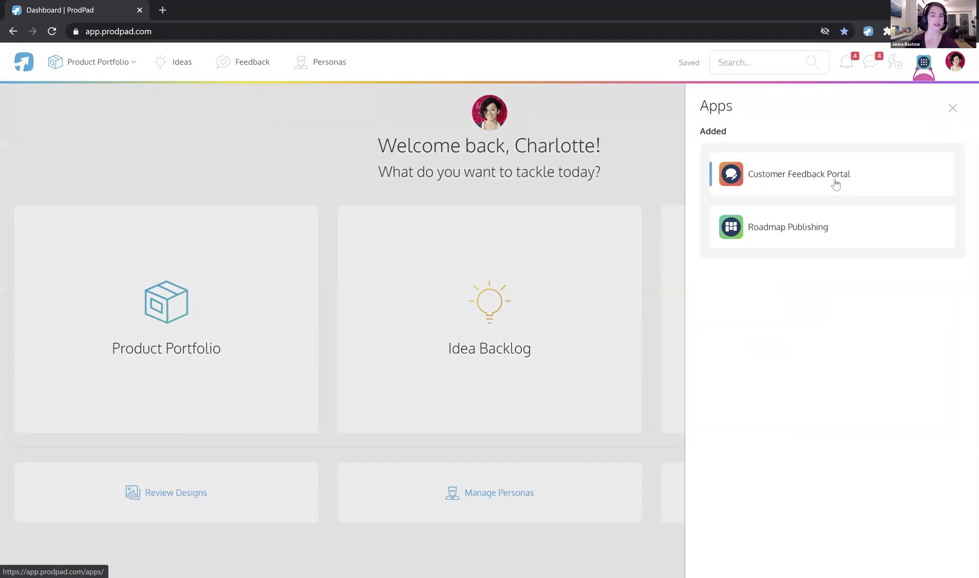
pyautogui.click(952, 108)
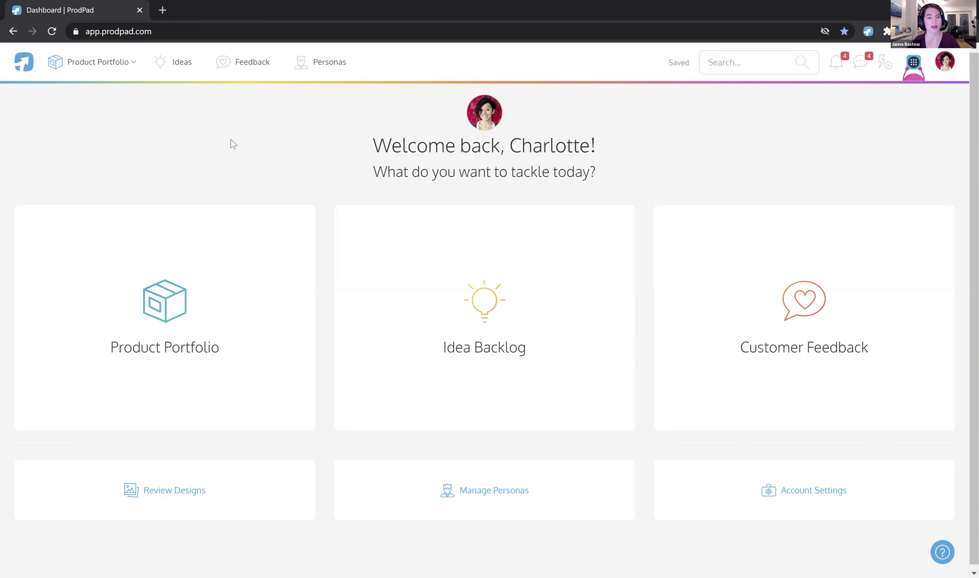
# Step: Open the full product portfolio and look through its product lines
pyautogui.click(135, 70)
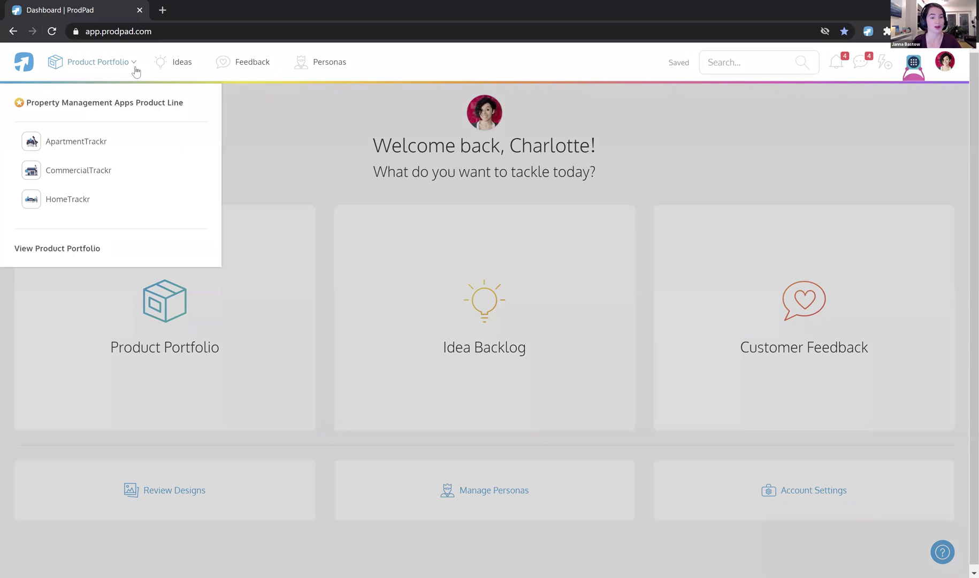
pyautogui.click(83, 251)
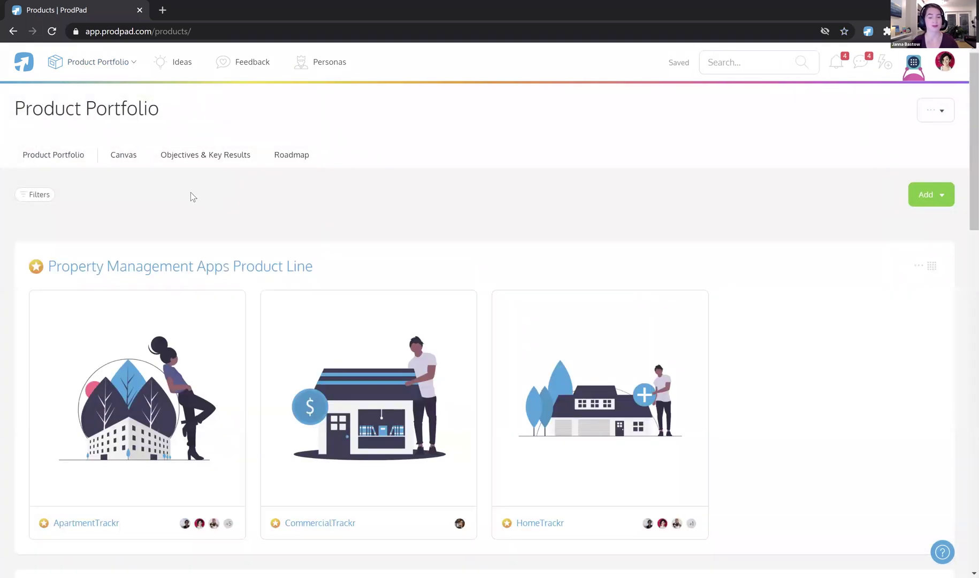
pyautogui.scroll(-5, 191, 196)
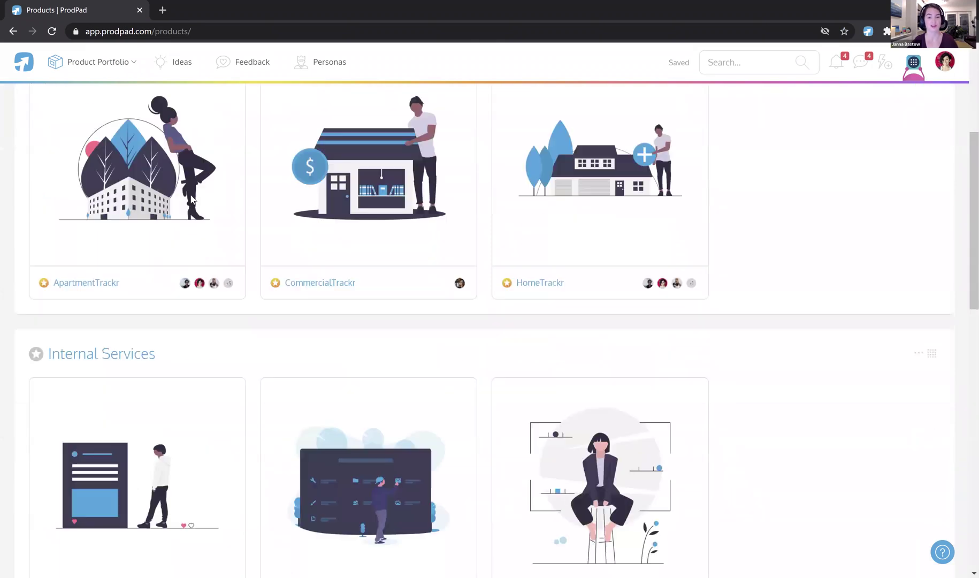
pyautogui.scroll(-12, 191, 198)
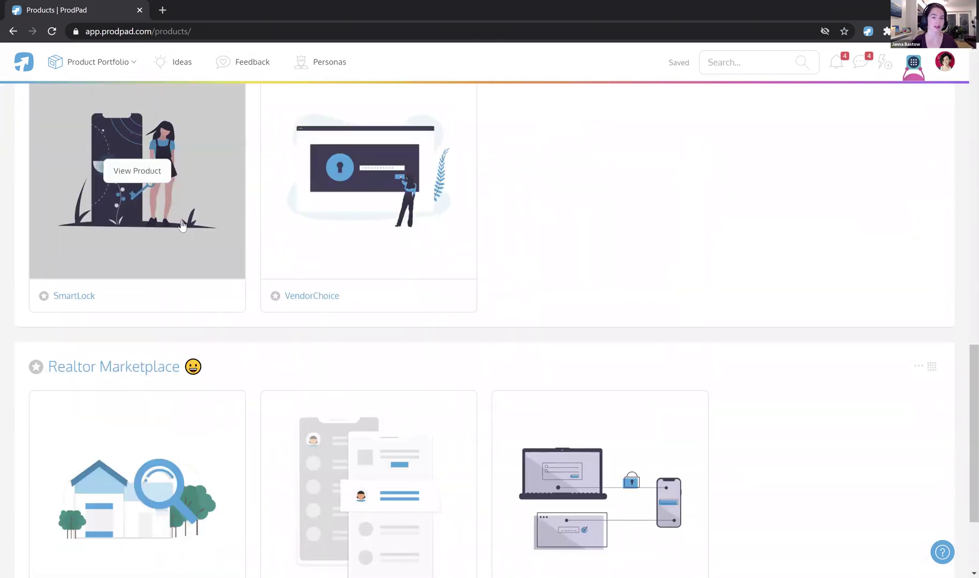
pyautogui.scroll(15, 182, 225)
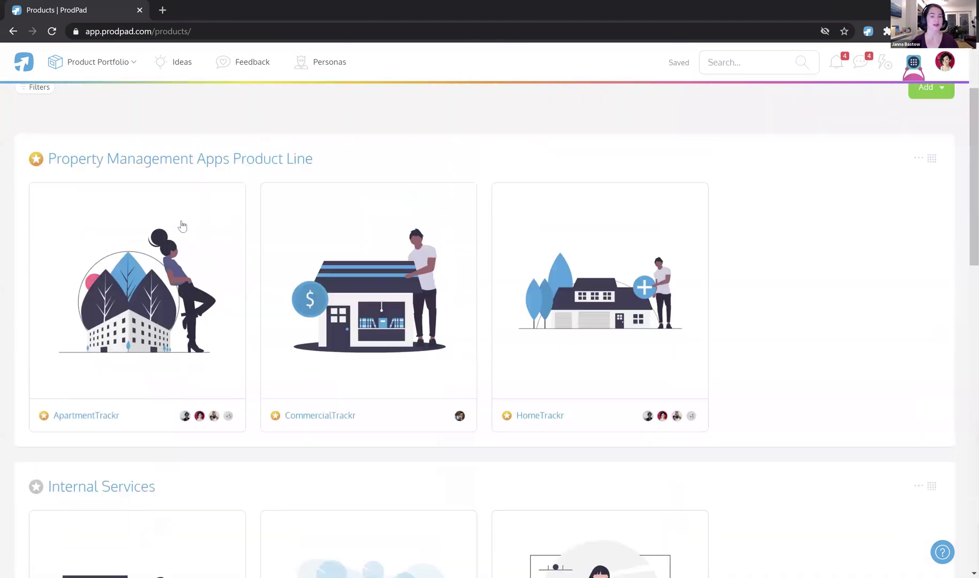
pyautogui.scroll(2, 182, 225)
# Step: Open the ApartmentTrackr product canvas and view the publishing and sharing options available for the product
pyautogui.moveTo(160, 319)
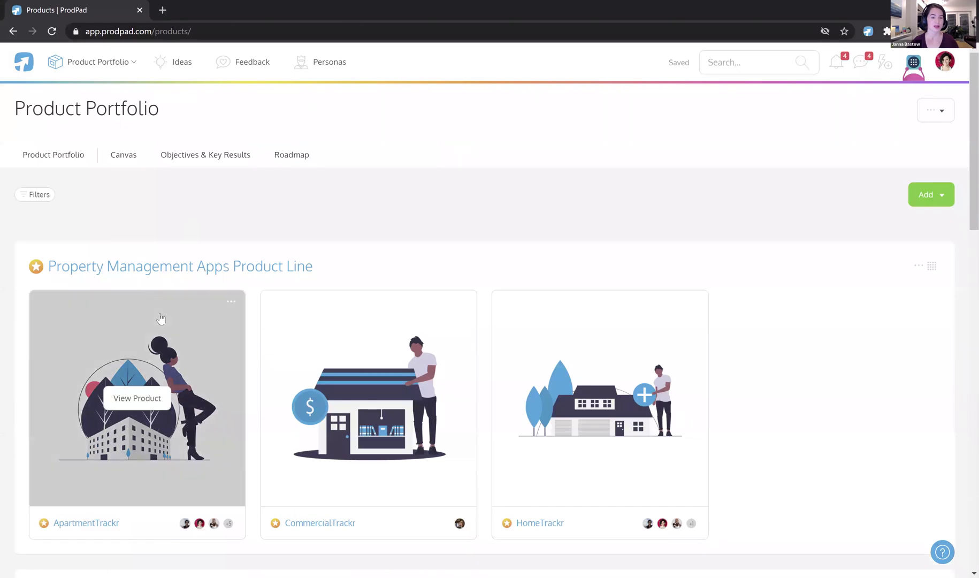
pyautogui.click(145, 399)
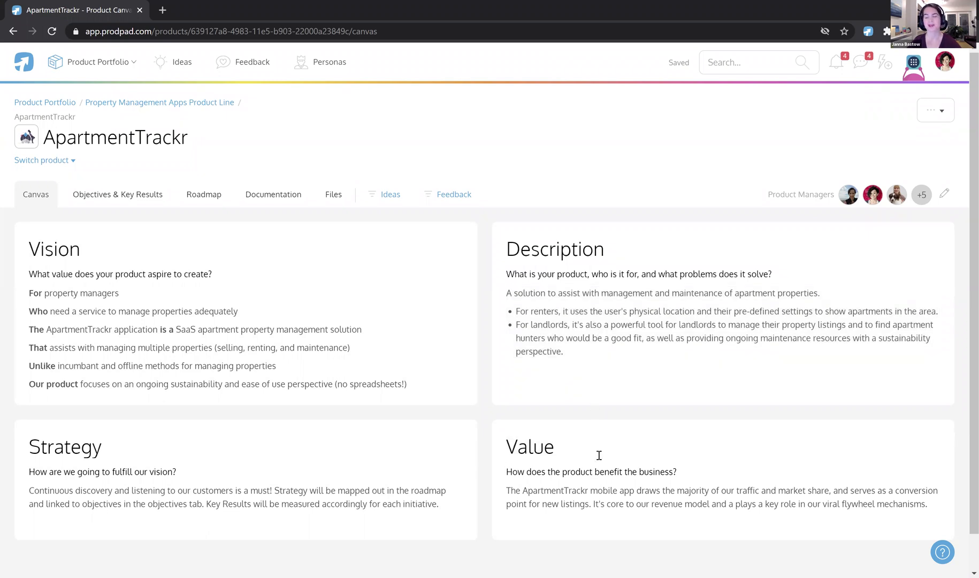
pyautogui.click(935, 113)
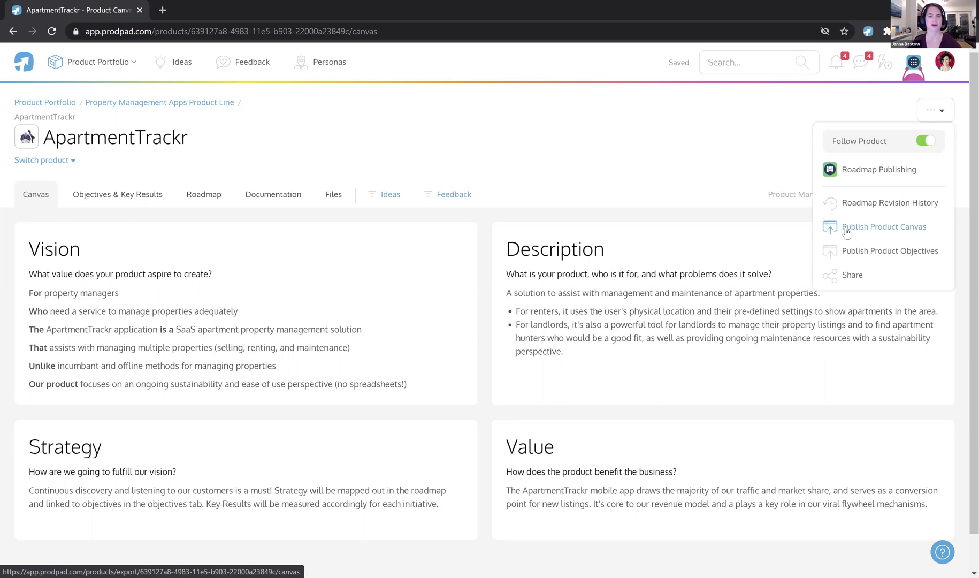
pyautogui.click(588, 176)
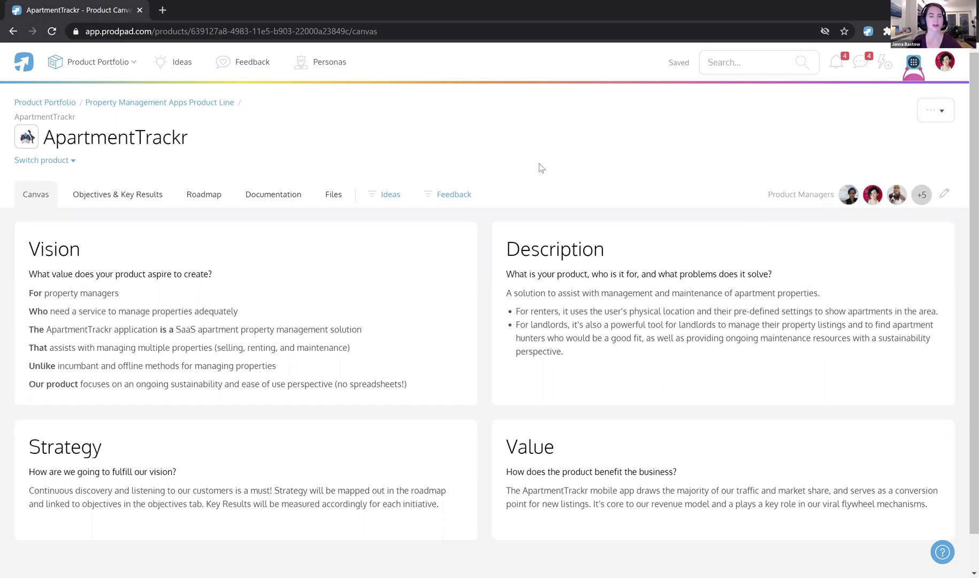
# Step: Show ApartmentTrackr's objectives and key results, comparing the portfolio-level objectives with the product-level ones
pyautogui.click(138, 194)
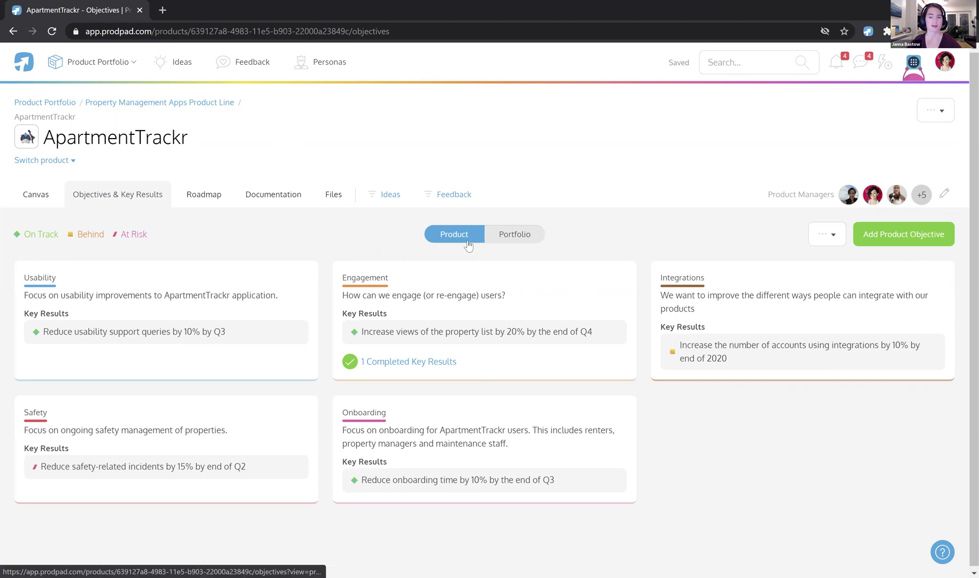
pyautogui.click(510, 234)
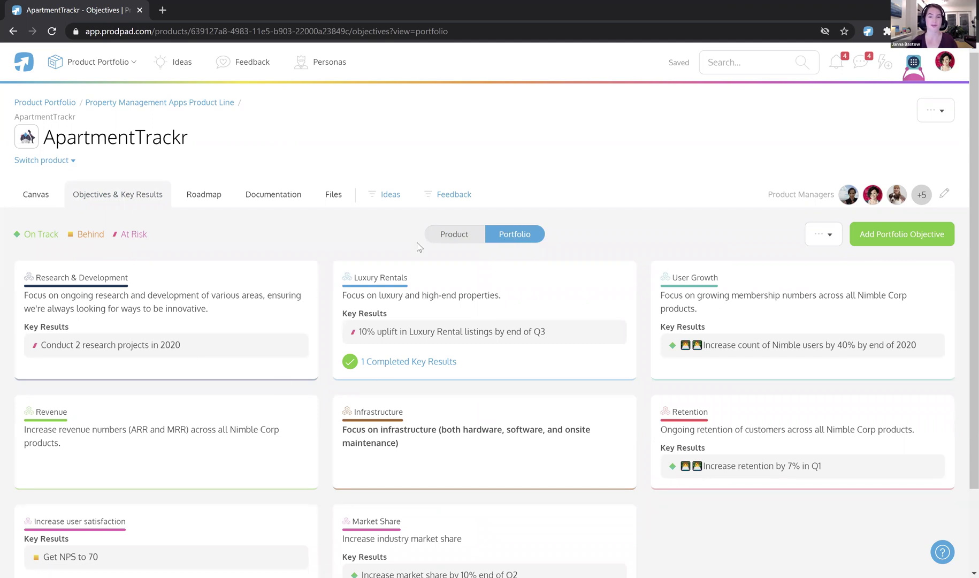
pyautogui.click(454, 236)
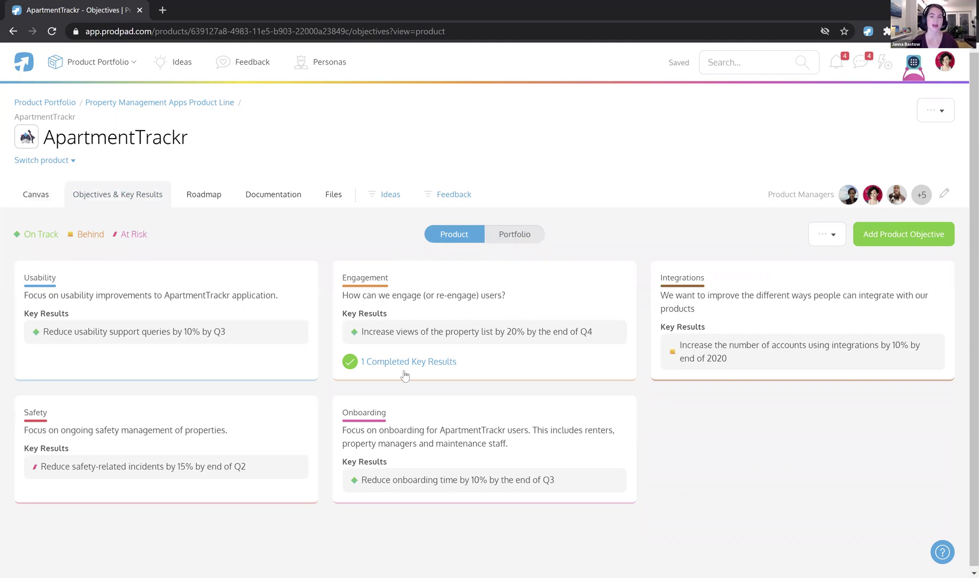
# Step: Open the Engagement product objective and expand the roadmap cards contributing to its key result
pyautogui.click(414, 309)
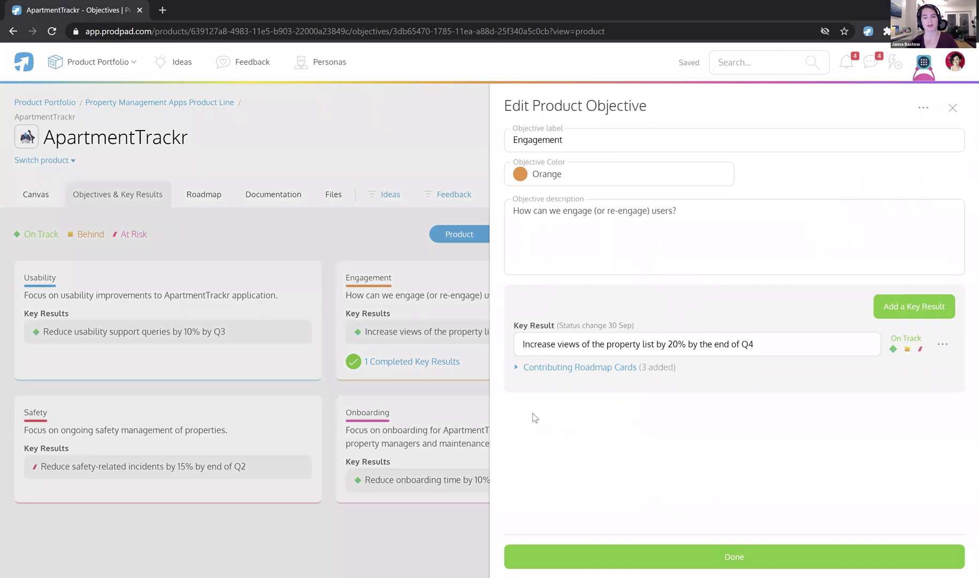
pyautogui.click(534, 370)
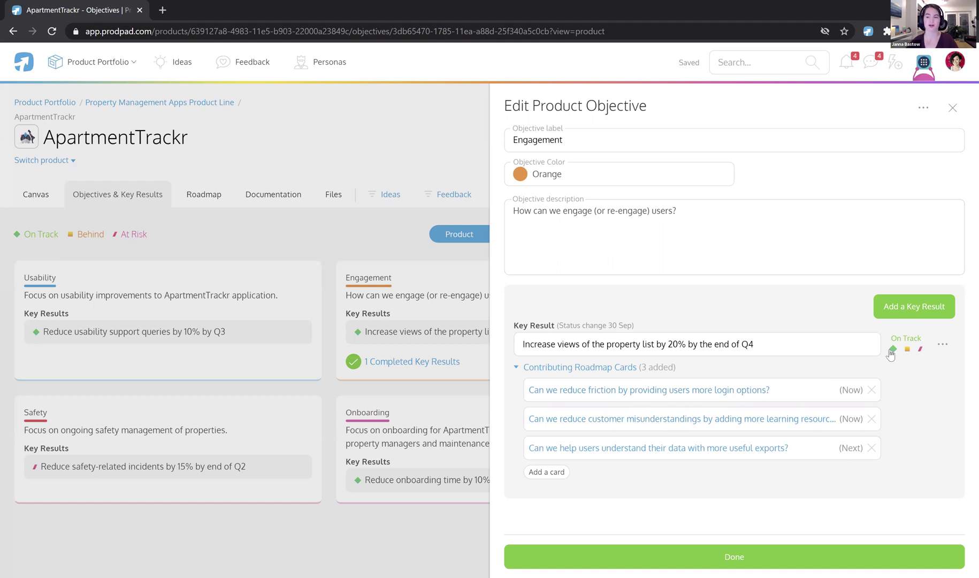
# Step: Try to change the Engagement key result's status to At Risk and dismiss the status change comment form
pyautogui.click(921, 350)
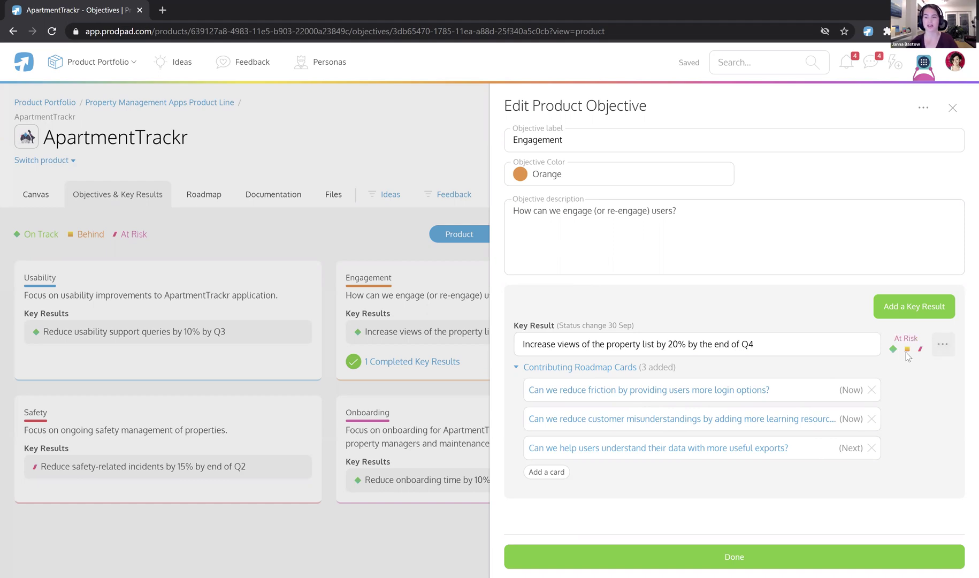
pyautogui.click(893, 349)
pyautogui.click(920, 351)
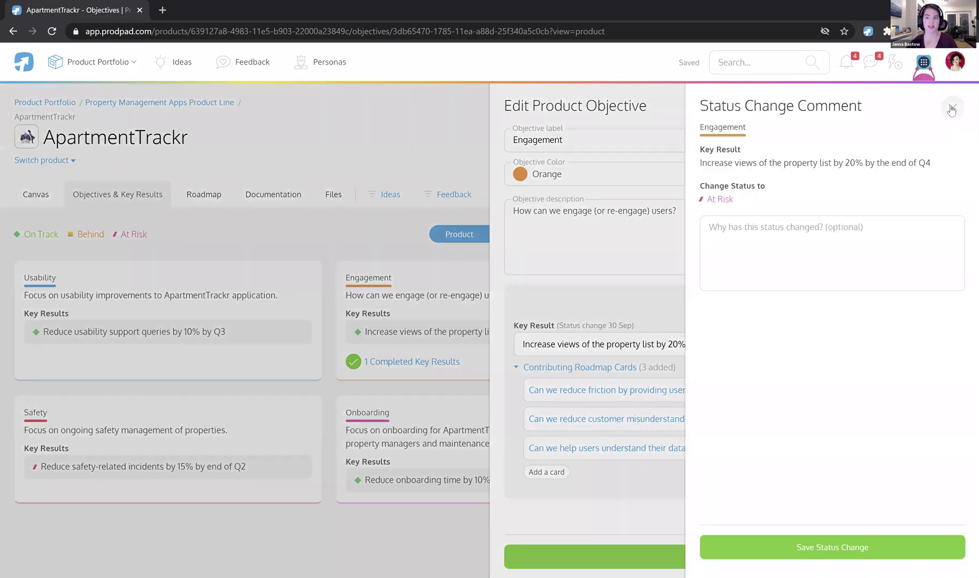
pyautogui.click(952, 107)
# Step: View the key result's options and the Engagement objective's status change comments, and close the objective
pyautogui.click(943, 344)
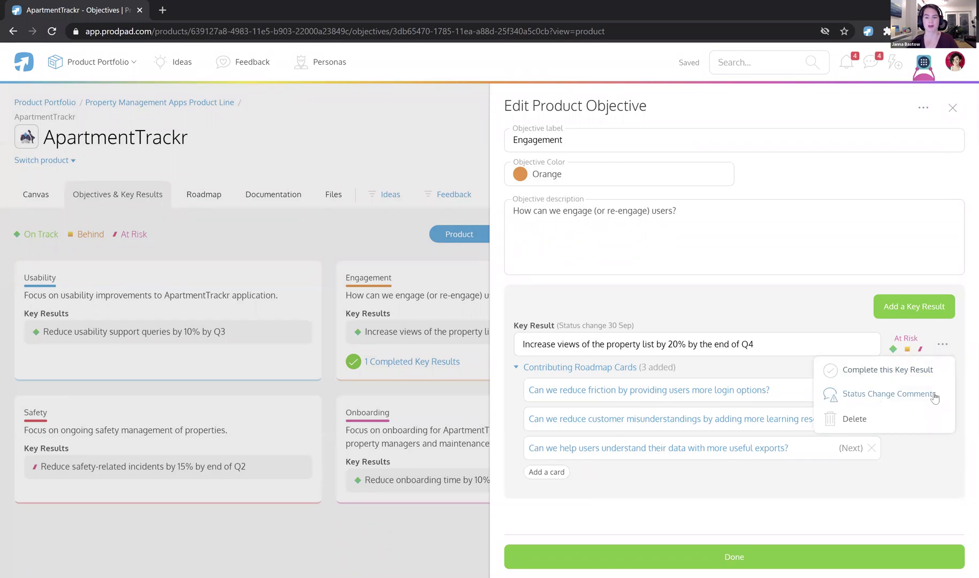
pyautogui.click(816, 317)
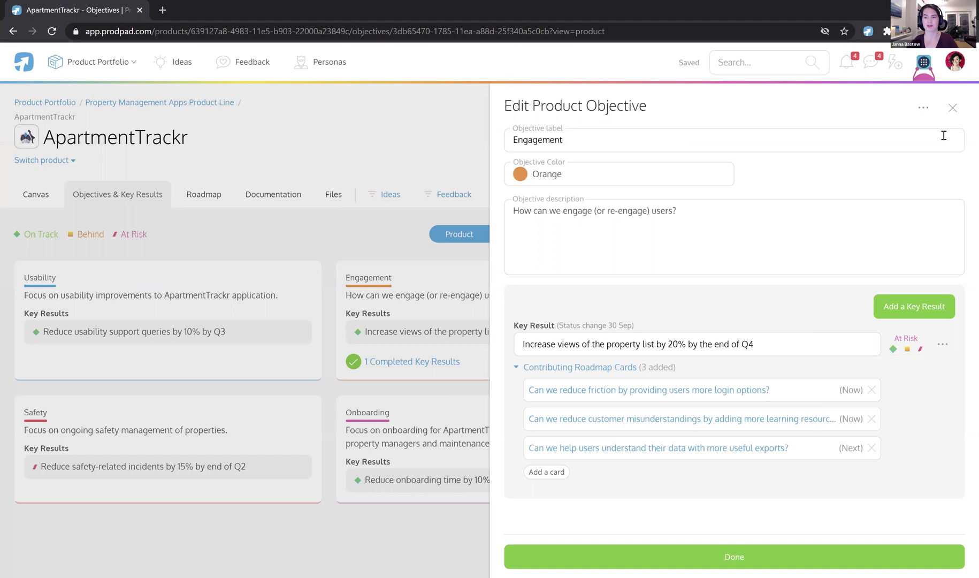
pyautogui.click(921, 110)
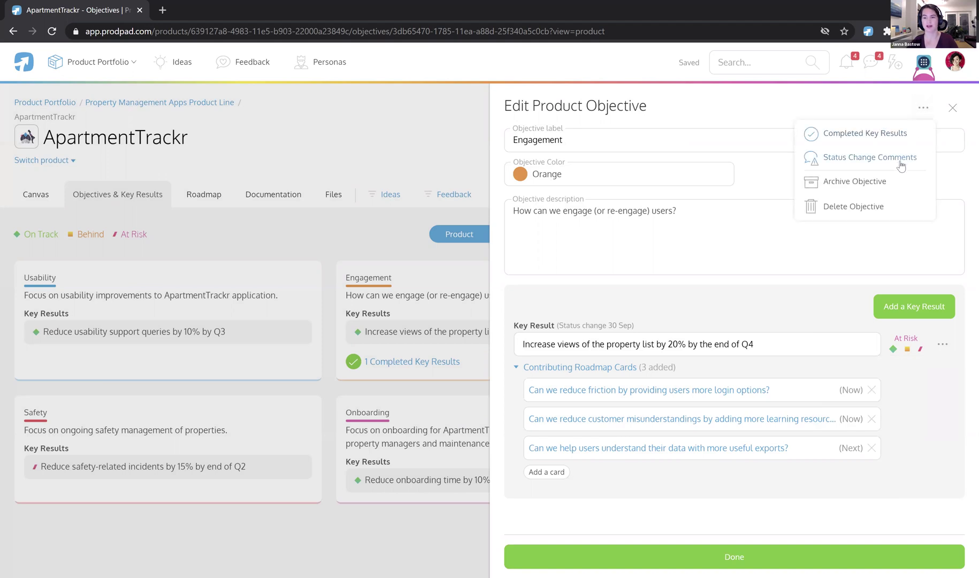
pyautogui.click(901, 160)
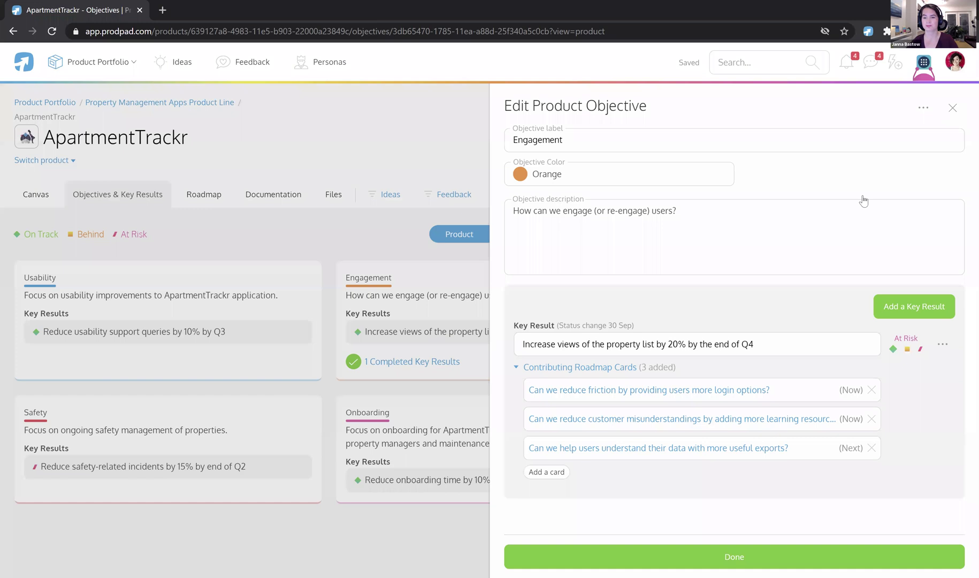
pyautogui.click(944, 109)
pyautogui.click(701, 553)
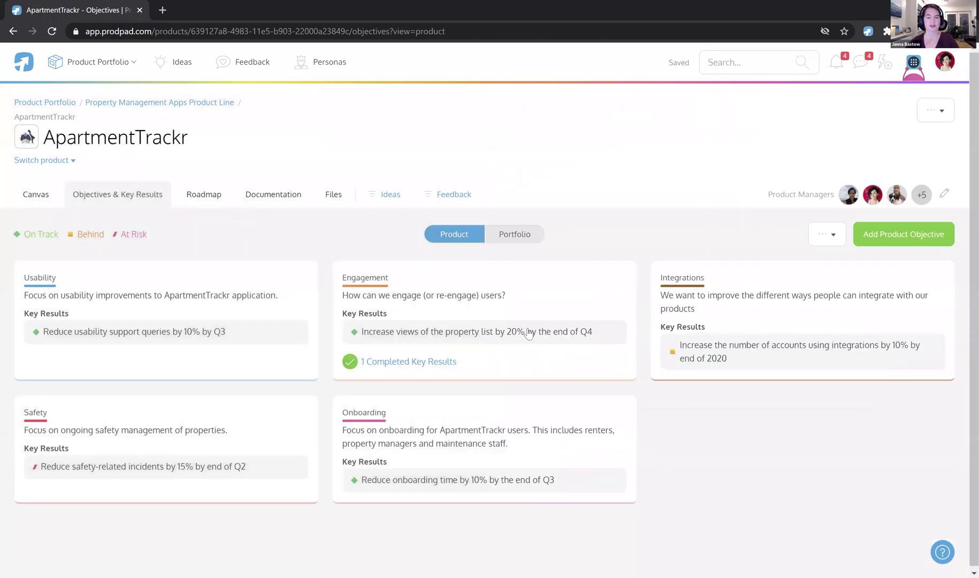
# Step: Open the ApartmentTrackr roadmap and switch it to the Collapsed saved view
pyautogui.click(181, 193)
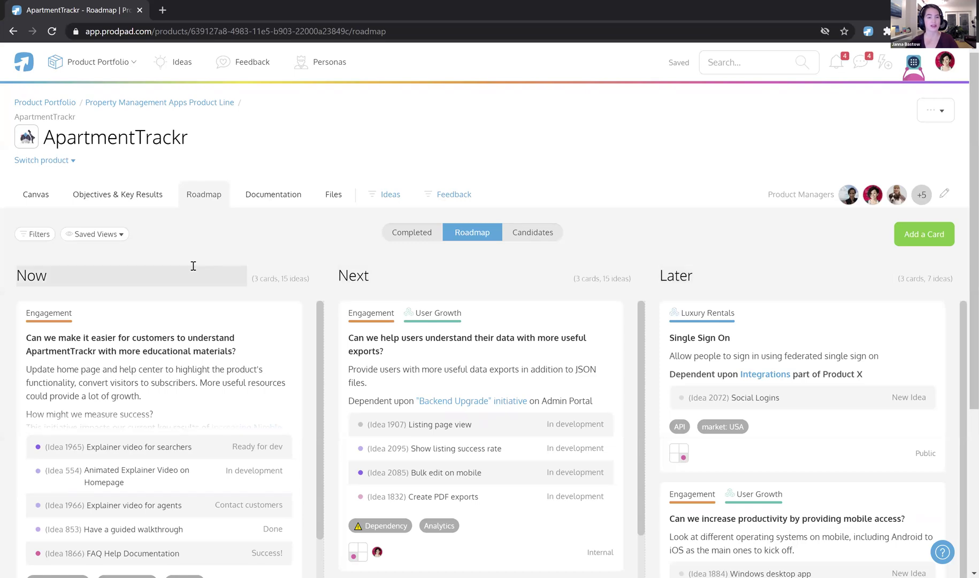
pyautogui.scroll(-2, 185, 252)
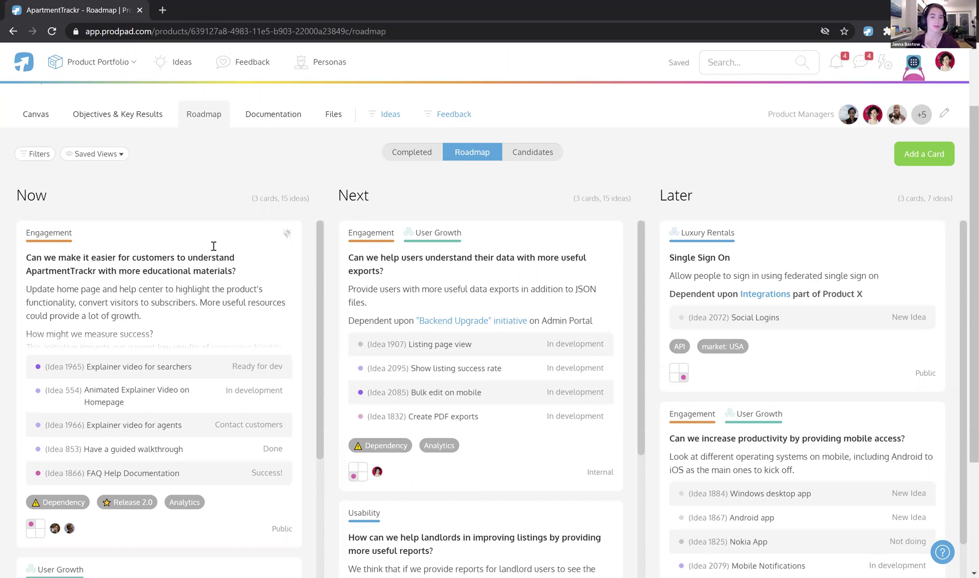
pyautogui.click(91, 154)
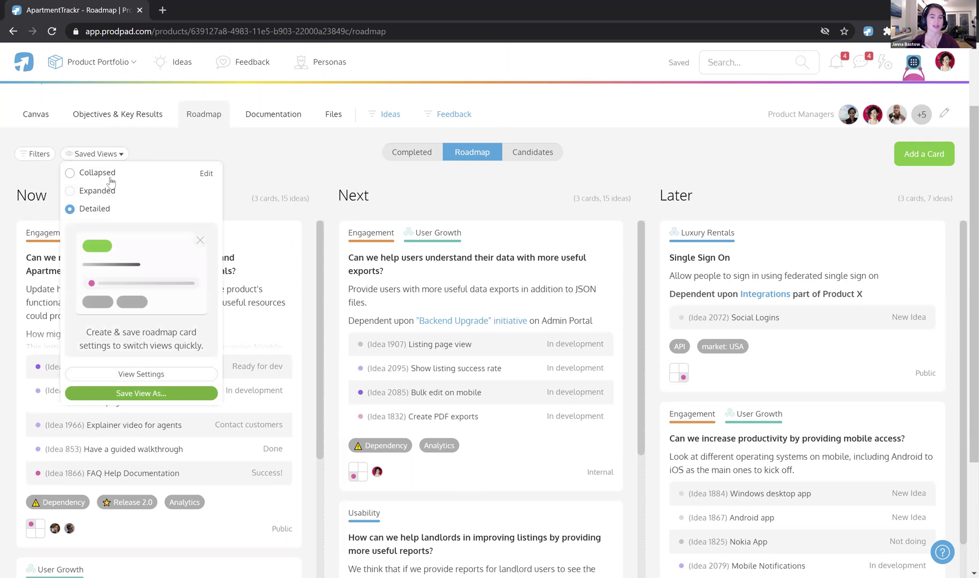
pyautogui.click(99, 172)
pyautogui.click(334, 164)
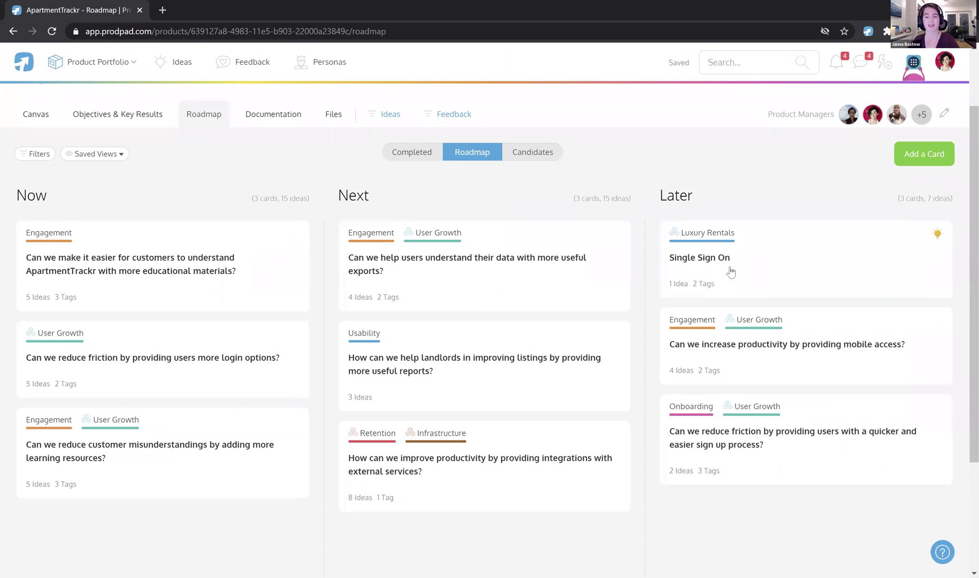
# Step: Show the ideas on the Single Sign On card and switch the roadmap to the Detailed saved view
pyautogui.click(936, 235)
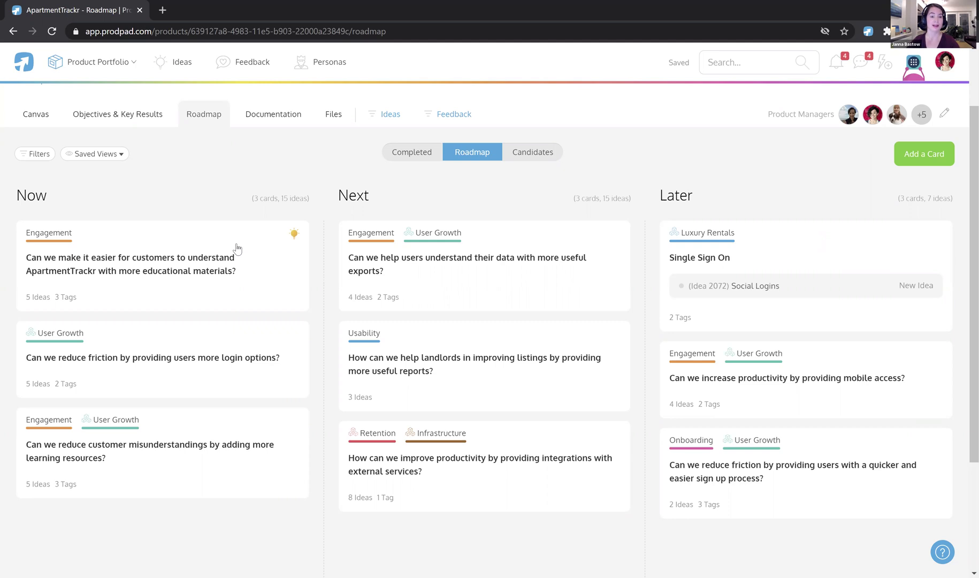
pyautogui.click(99, 154)
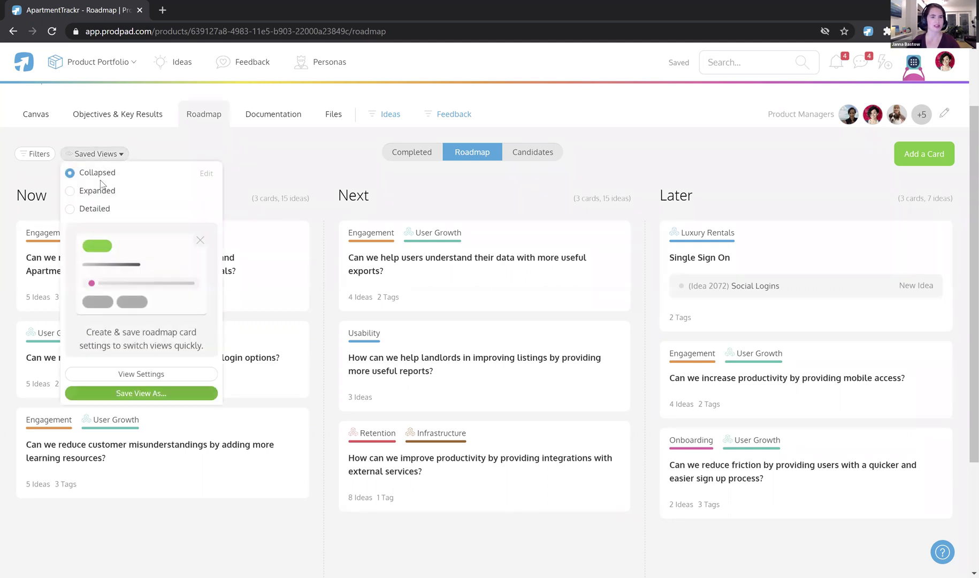
pyautogui.click(94, 209)
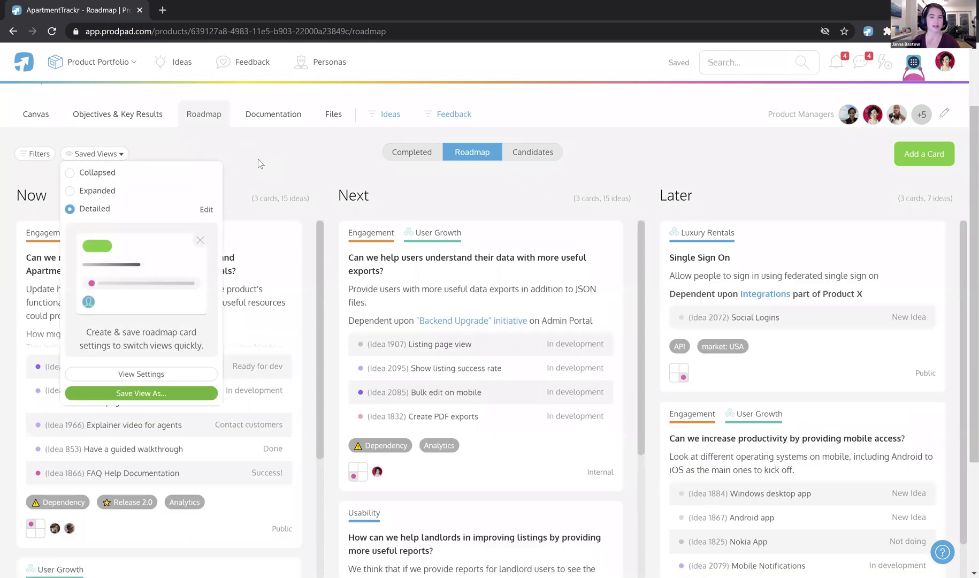
pyautogui.click(258, 159)
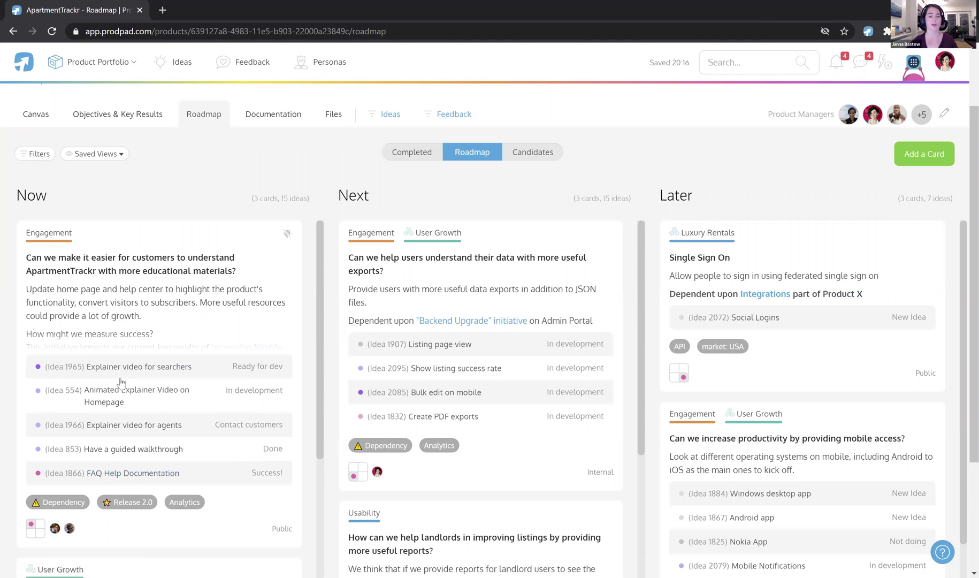
# Step: Open the Now card about making ApartmentTrackr easier to understand with educational materials and list its linked ideas
pyautogui.scroll(-3, 127, 352)
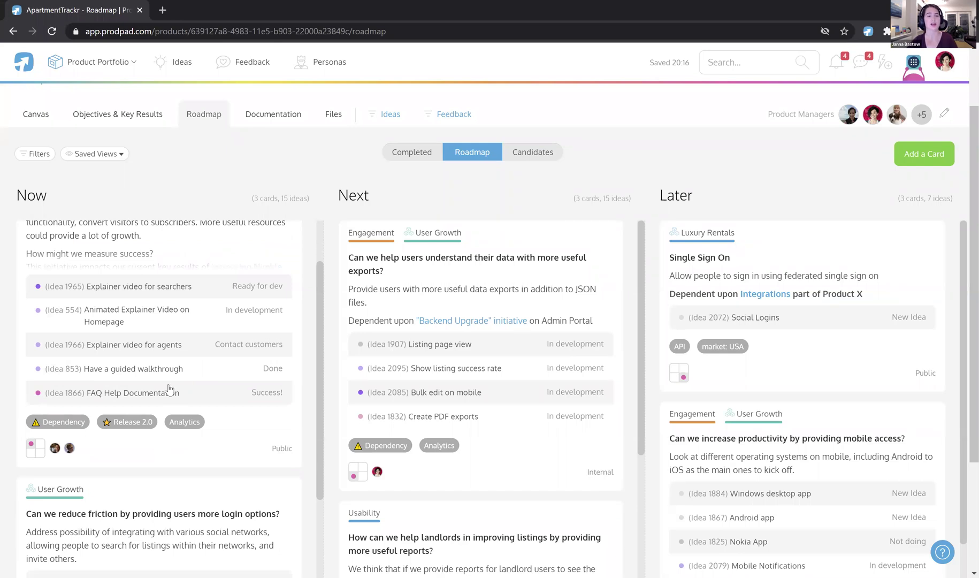
pyautogui.scroll(3, 134, 338)
pyautogui.click(130, 327)
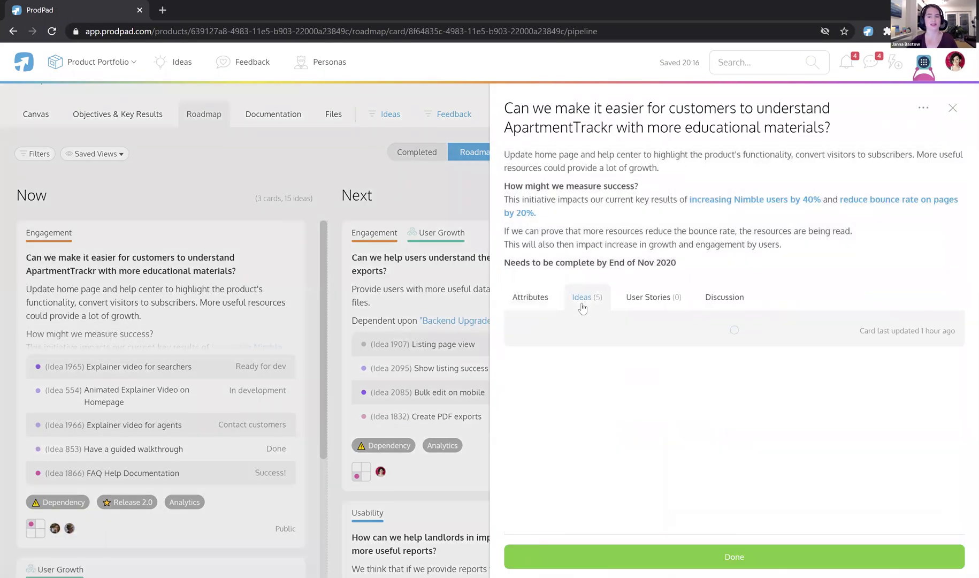
pyautogui.click(581, 294)
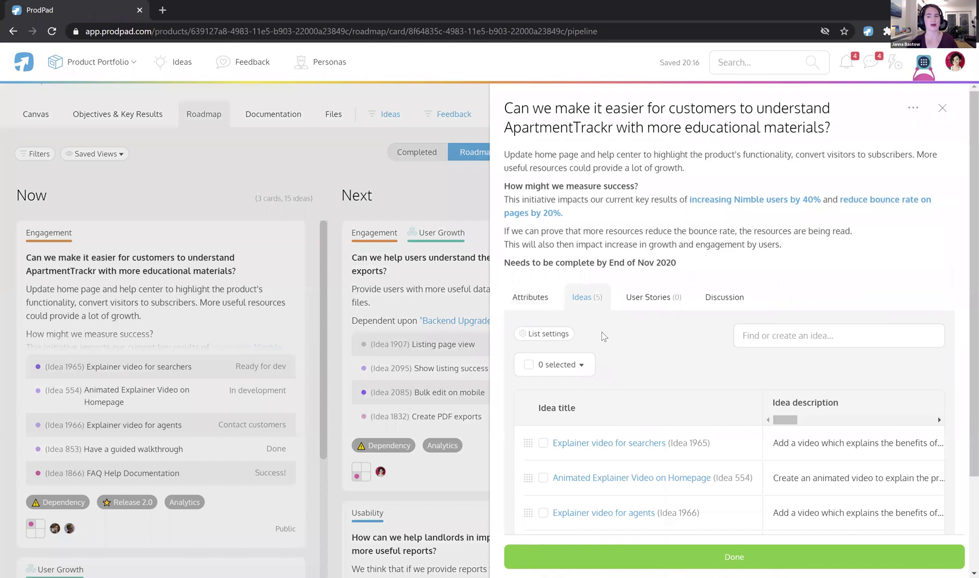
# Step: Examine the workflow column of the card's linked ideas, view the stage options for Explainer video for searchers, and close the card
pyautogui.scroll(-3, 727, 481)
pyautogui.moveTo(784, 524); pyautogui.dragTo(883, 505)
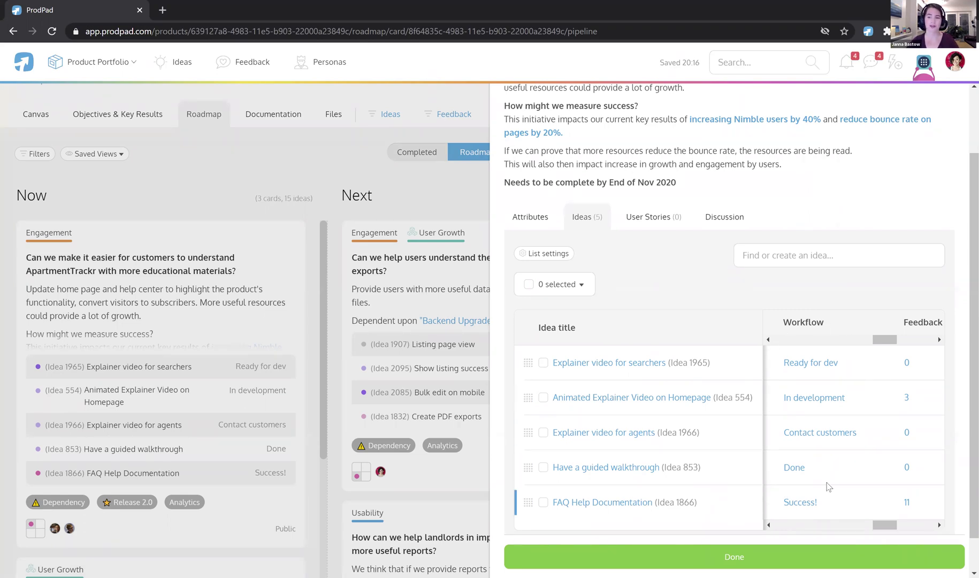
pyautogui.click(858, 372)
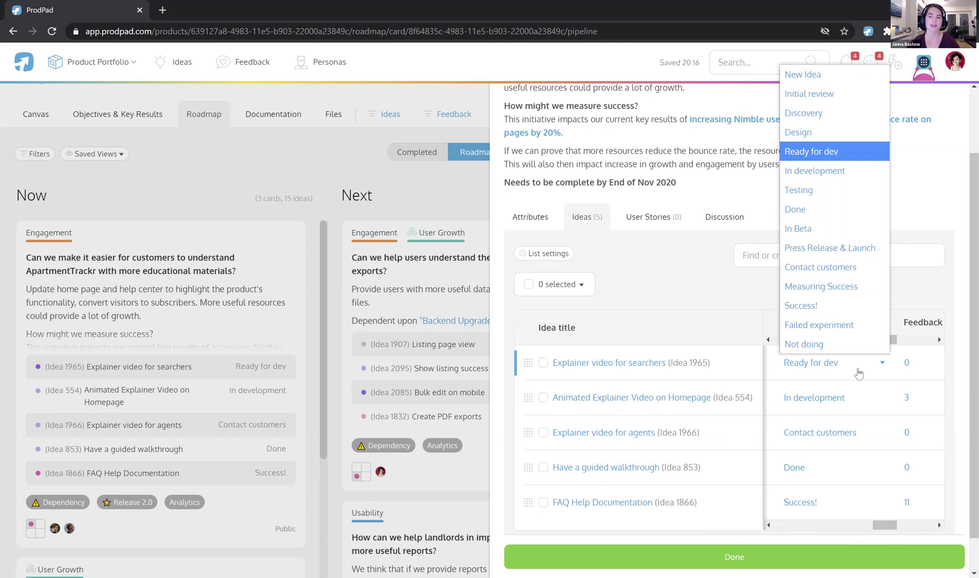
pyautogui.click(858, 373)
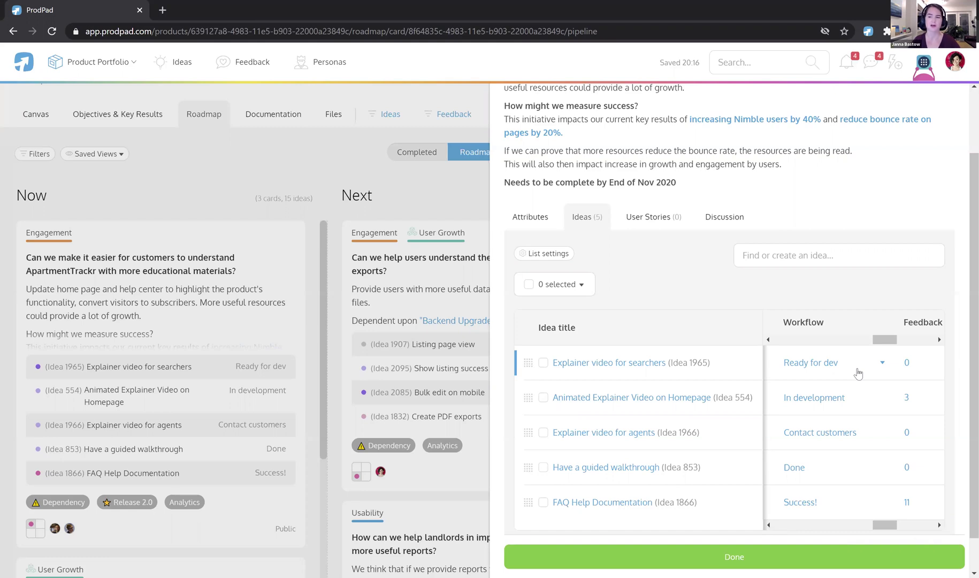
pyautogui.click(857, 373)
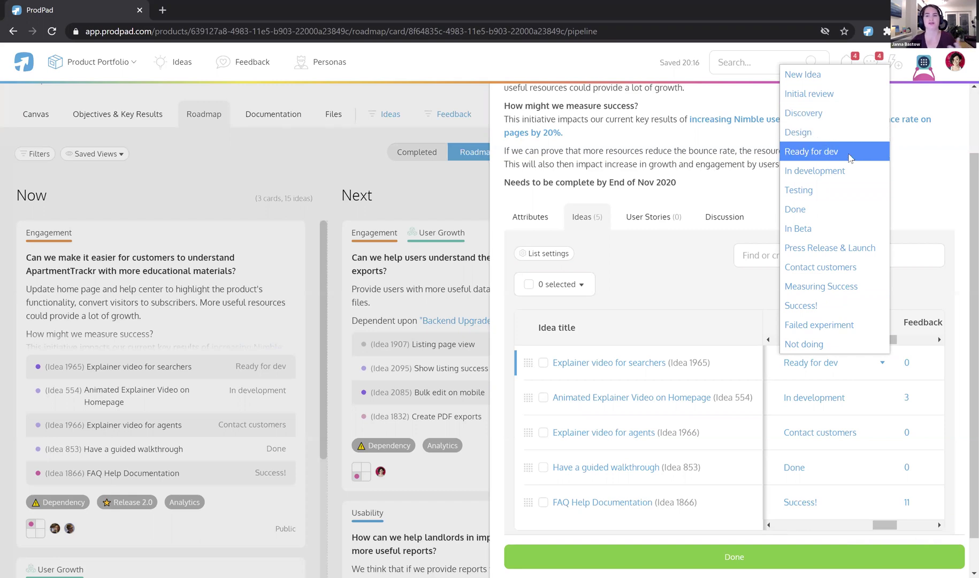
pyautogui.click(920, 235)
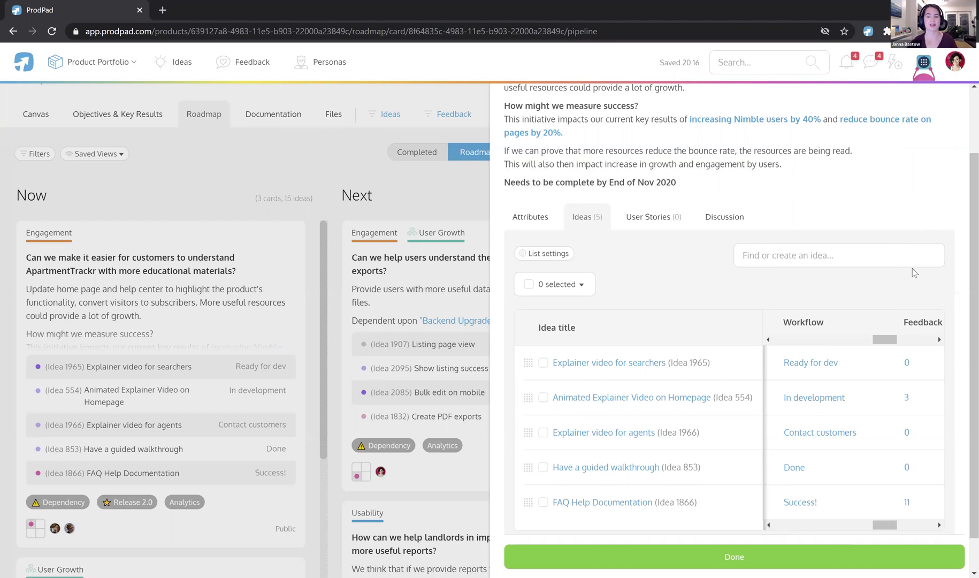
pyautogui.click(762, 562)
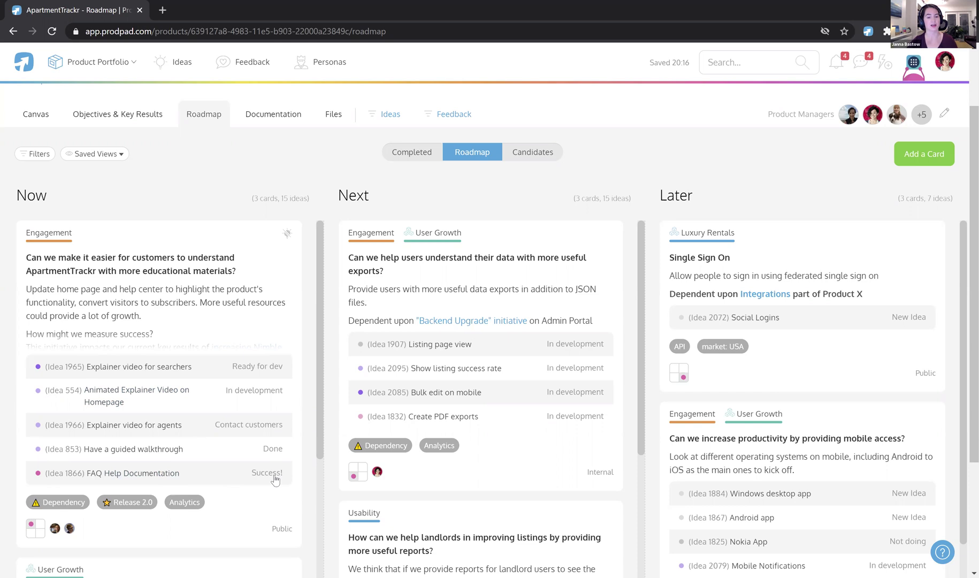
# Step: Show the roadmap's candidate cards and list the ideas linked to the Get conversion rate up card
pyautogui.scroll(-2, 267, 462)
pyautogui.scroll(3, 266, 446)
pyautogui.scroll(2, 264, 439)
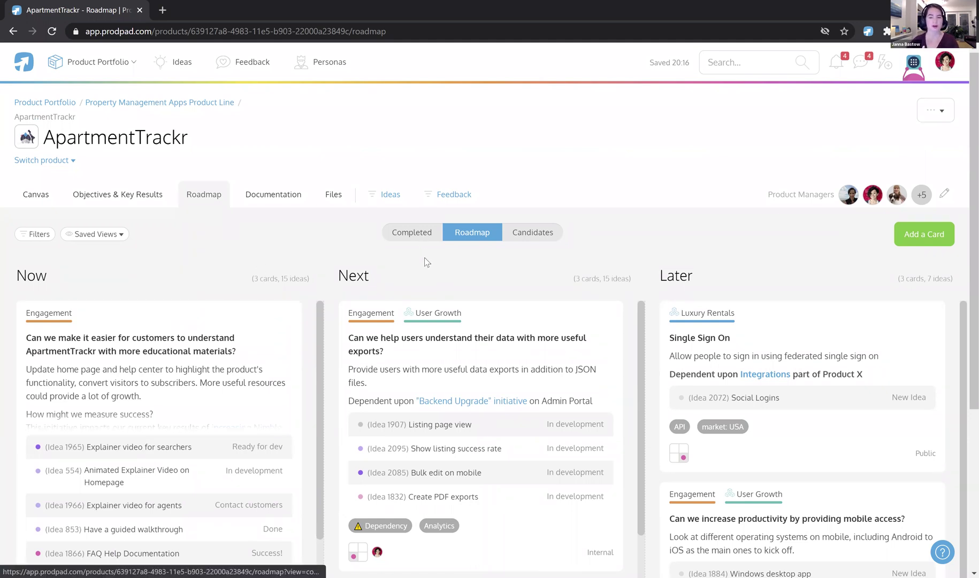
pyautogui.click(520, 237)
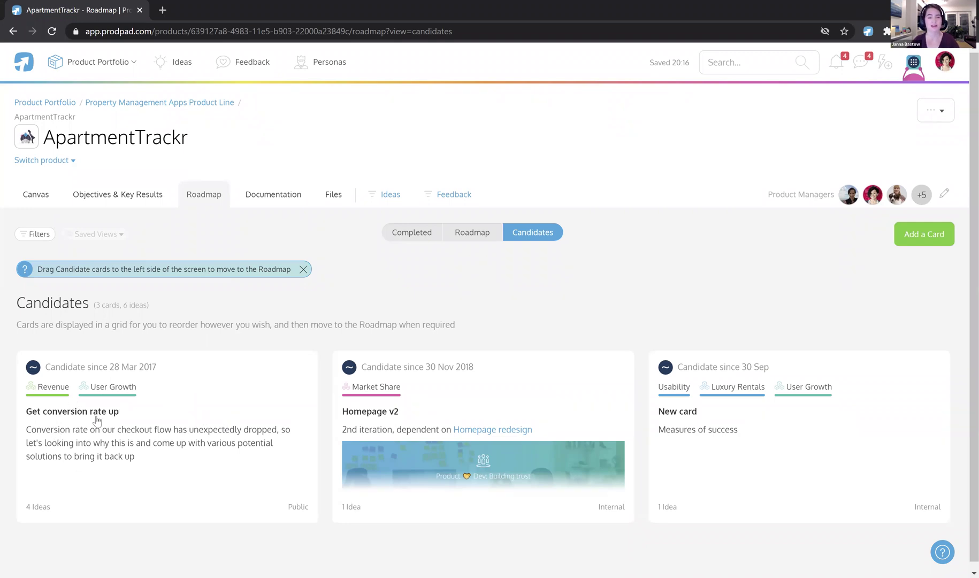
pyautogui.click(180, 417)
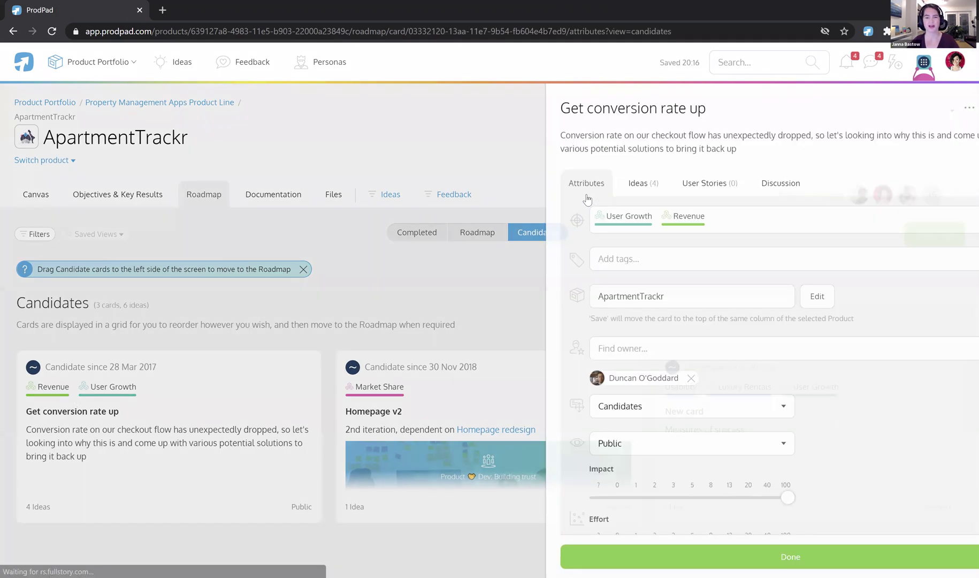
pyautogui.click(586, 186)
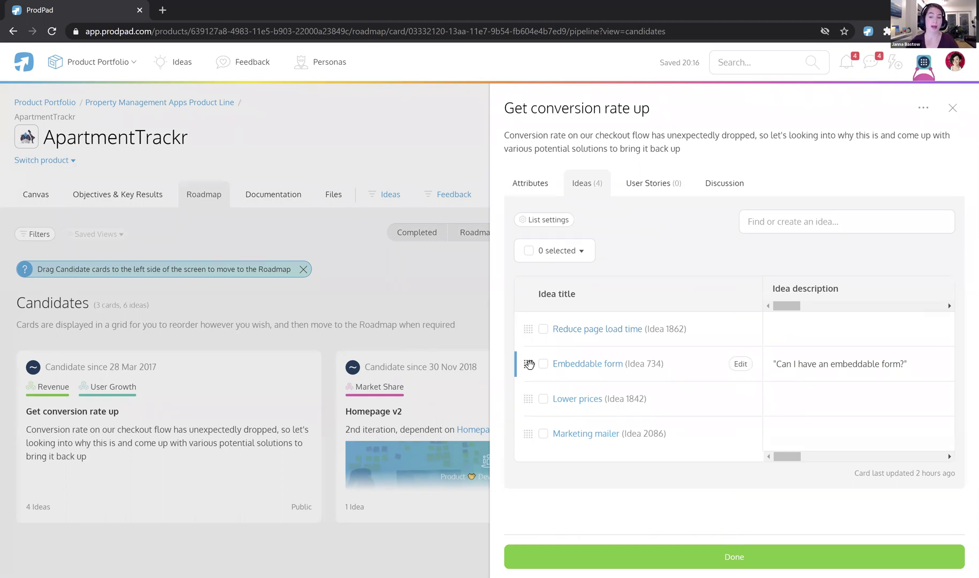
# Step: Move Lower prices to the start of the card's idea list, create and add the idea "Some new idea", and close the card
pyautogui.moveTo(527, 398); pyautogui.dragTo(531, 324)
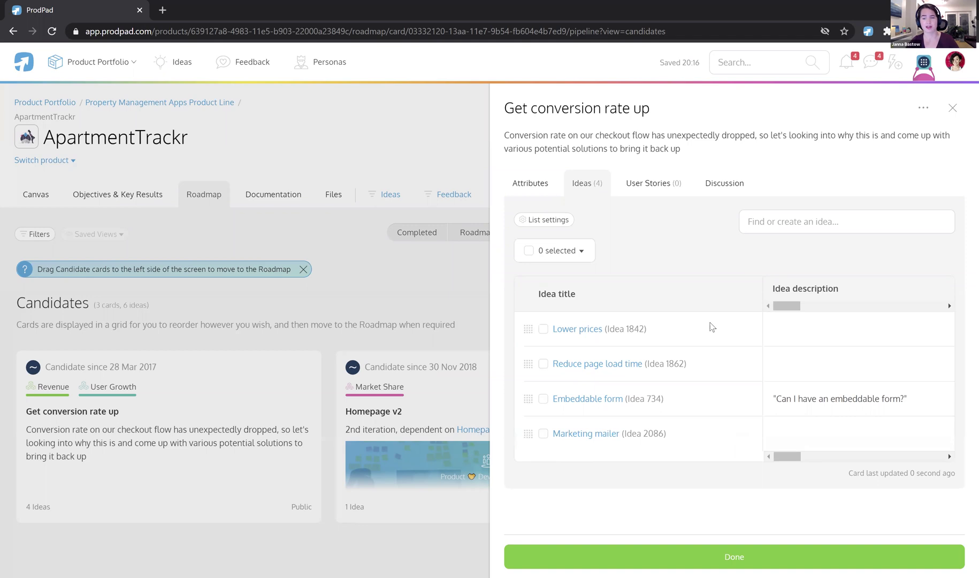
pyautogui.click(780, 220)
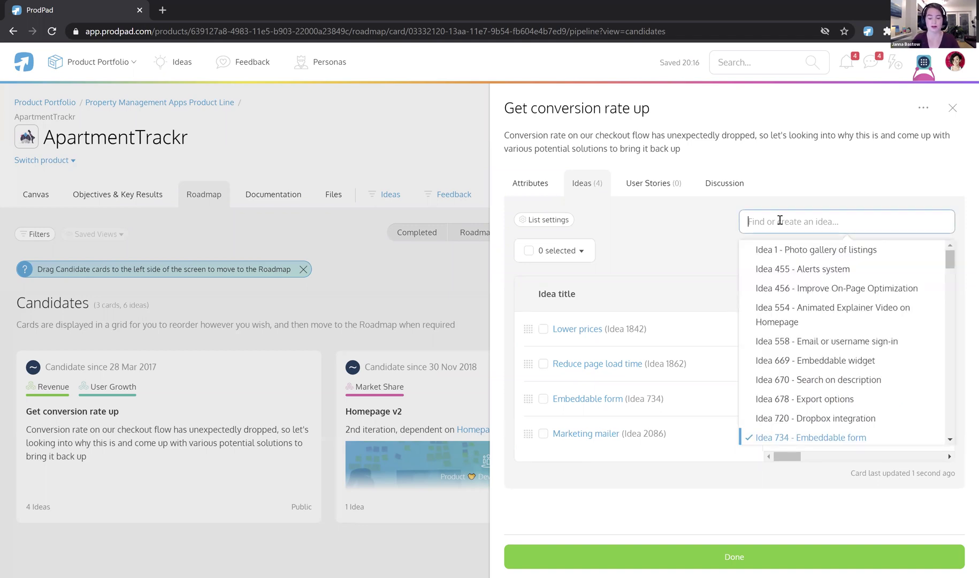
pyautogui.write('Some new idea')
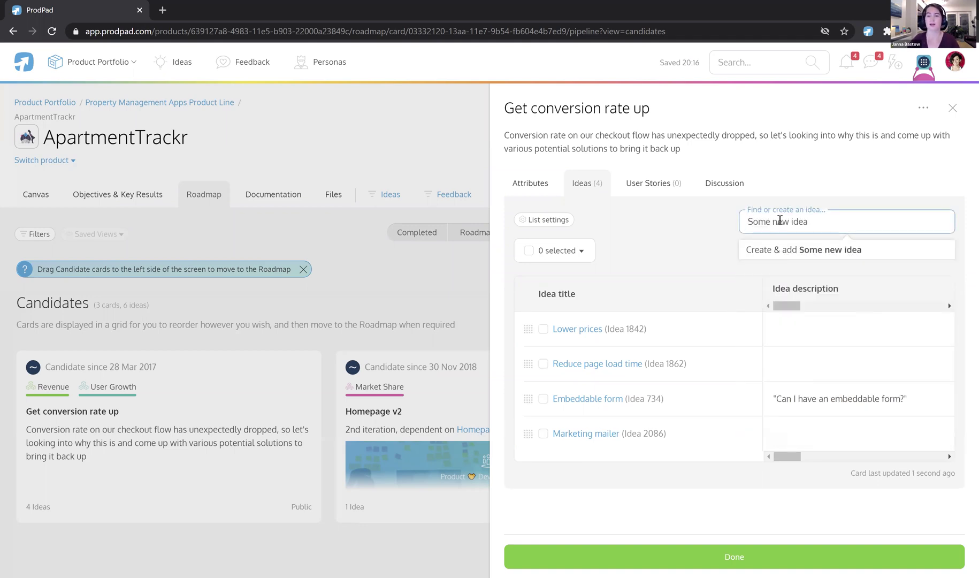
pyautogui.click(794, 249)
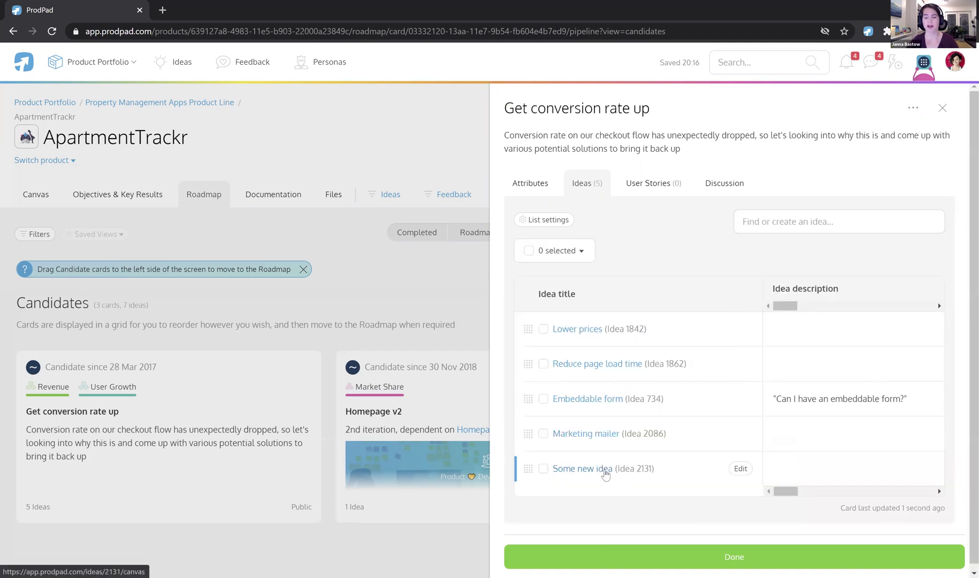
pyautogui.click(687, 557)
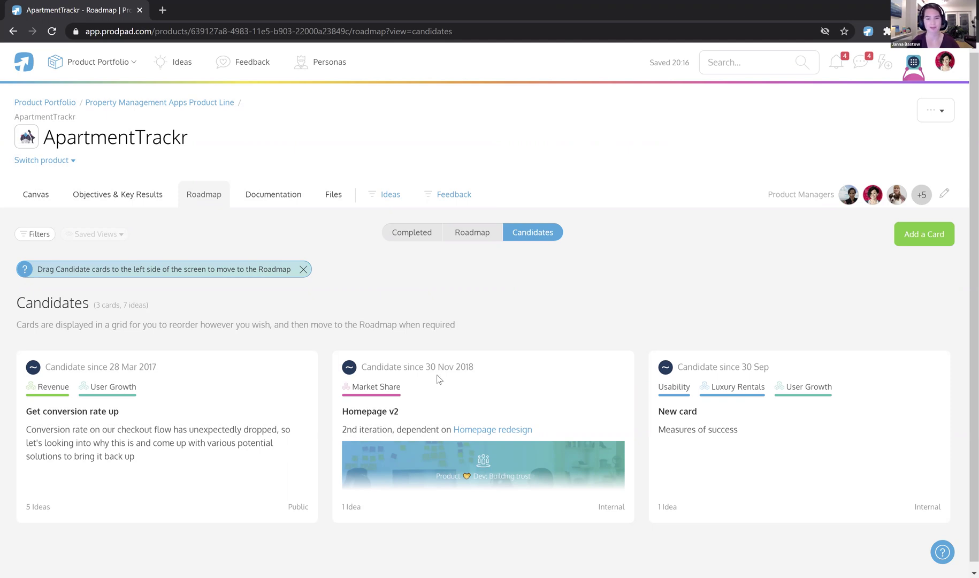
# Step: Return to the roadmap columns and move the Now card about more educational materials to Completed
pyautogui.click(466, 239)
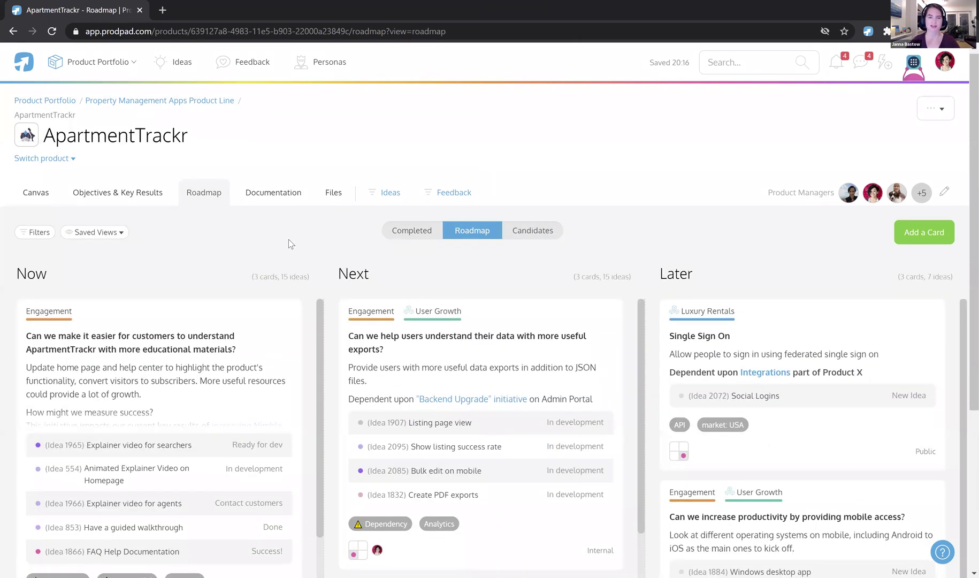
pyautogui.scroll(-2, 289, 239)
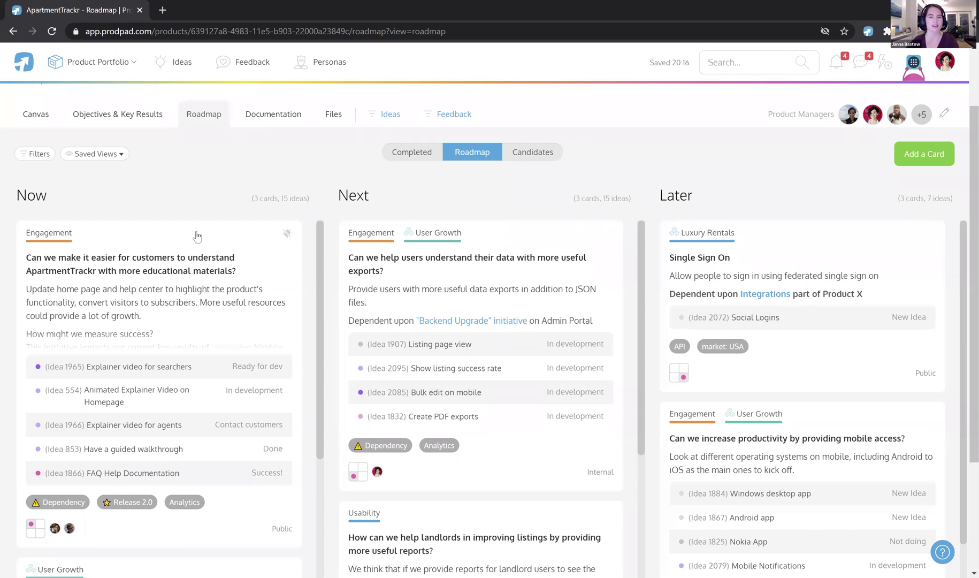
pyautogui.moveTo(224, 239); pyautogui.dragTo(212, 239)
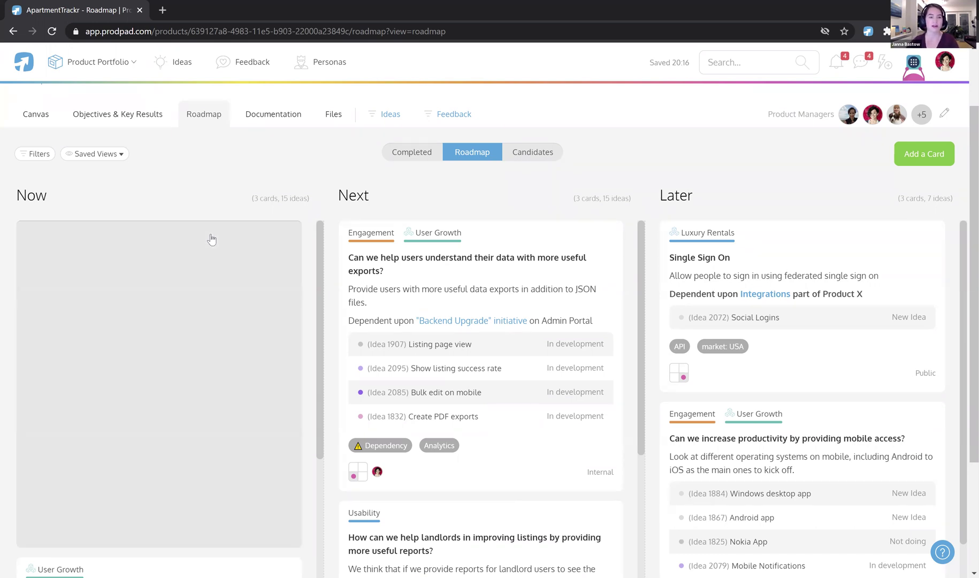
pyautogui.moveTo(212, 239); pyautogui.dragTo(3, 225)
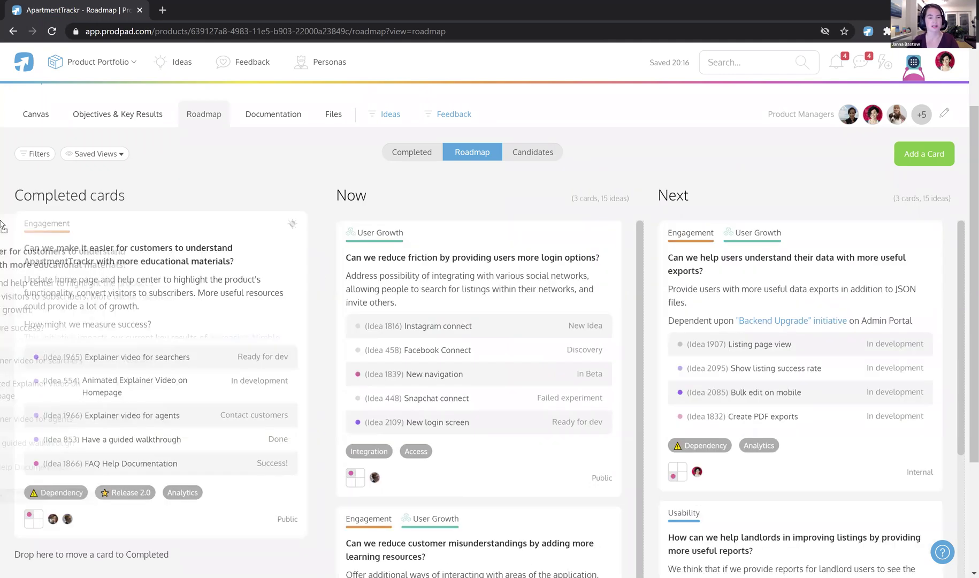
pyautogui.moveTo(2, 225); pyautogui.dragTo(3, 225)
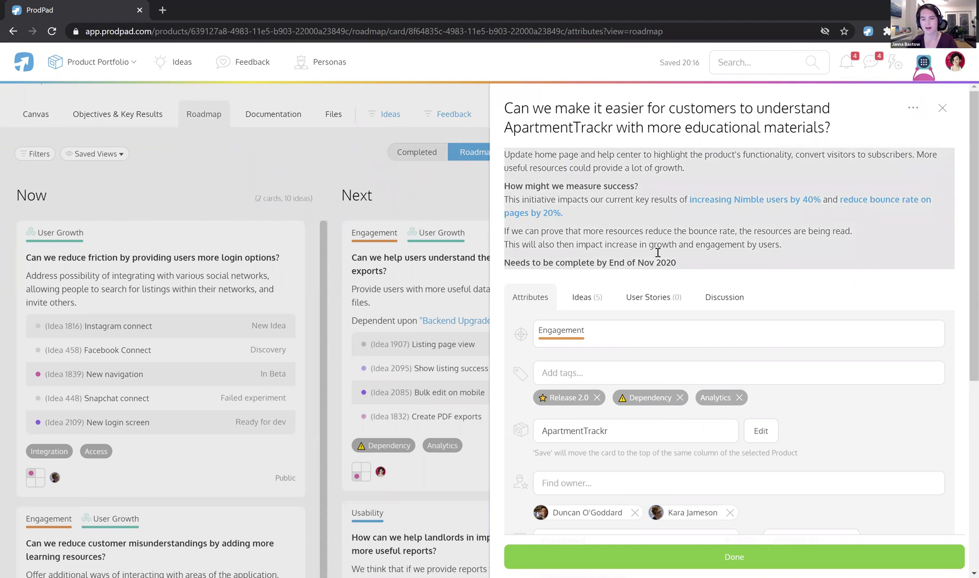
# Step: Set the educational materials card's completion date to 2020-09-28
pyautogui.scroll(-2, 657, 252)
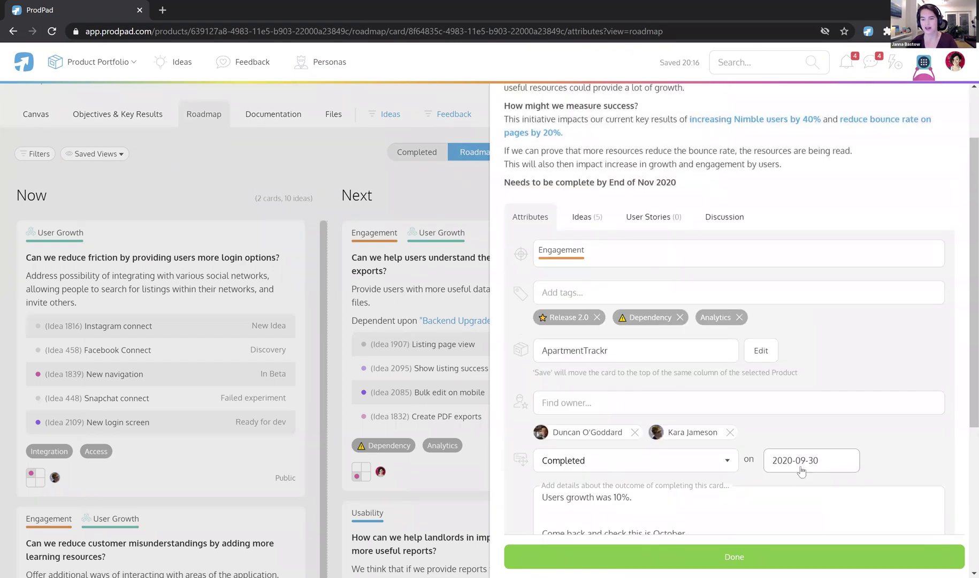
pyautogui.click(801, 471)
pyautogui.click(800, 436)
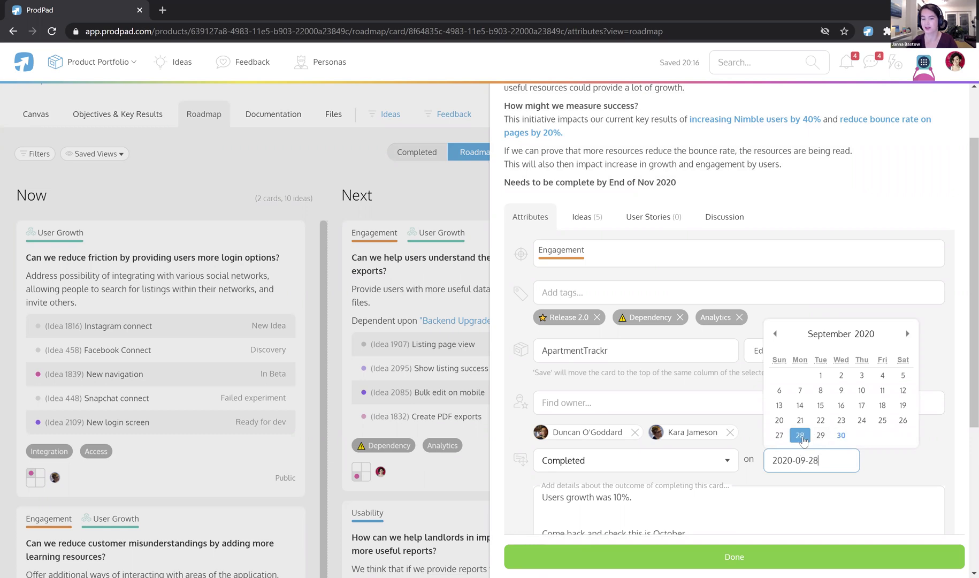
# Step: Replace the outcome details with "Users growth was 10%." and, below it, "Come back and check this is October.", and close the card
pyautogui.click(607, 516)
pyautogui.hotkey('ctrl', 'a')
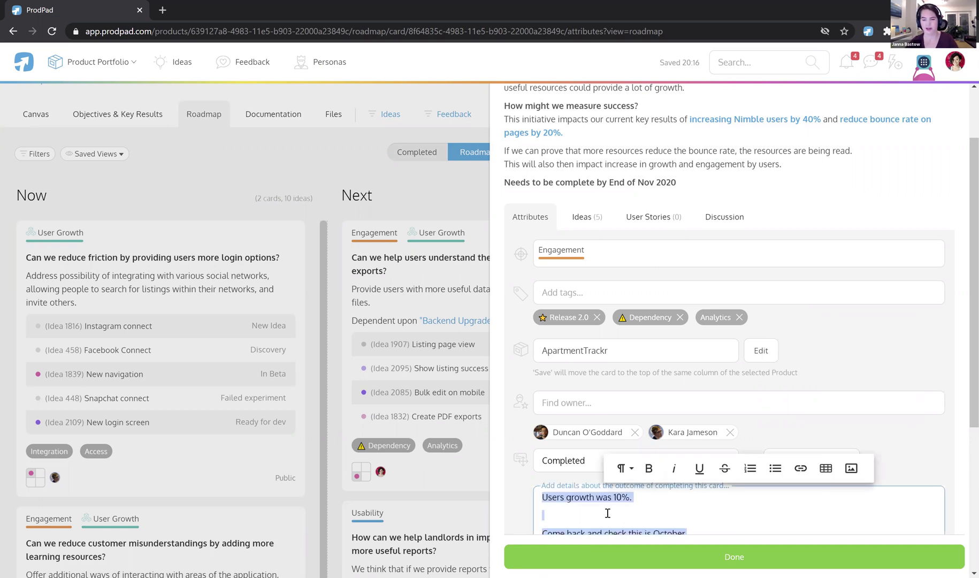
pyautogui.press('BackSpace')
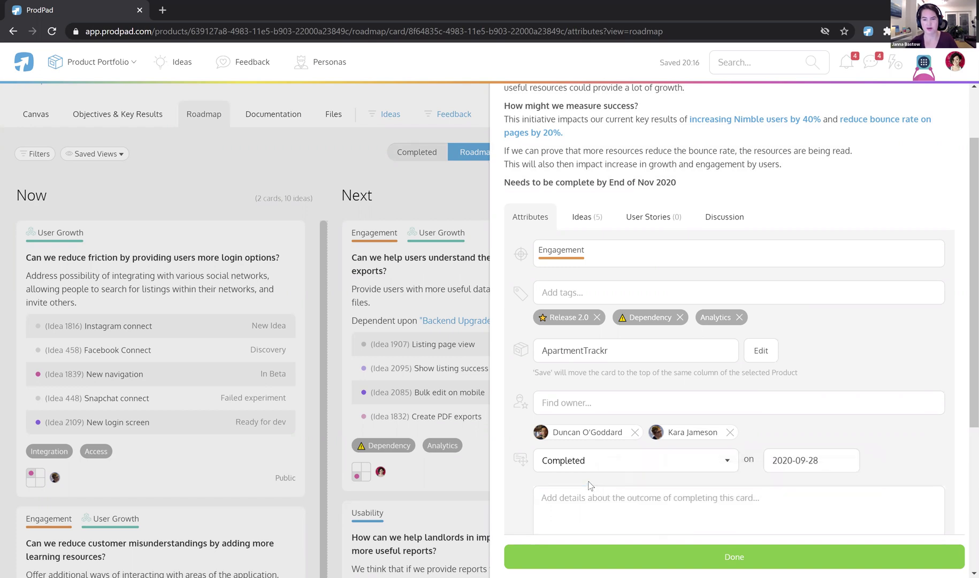
pyautogui.scroll(-2, 593, 487)
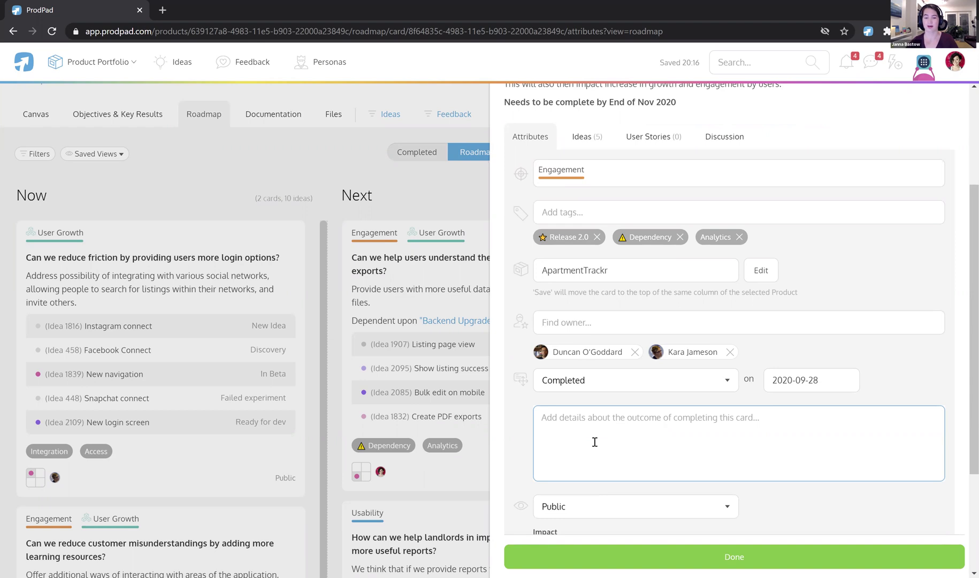
pyautogui.write('Users growth was 10%.   Come back and check this is October.')
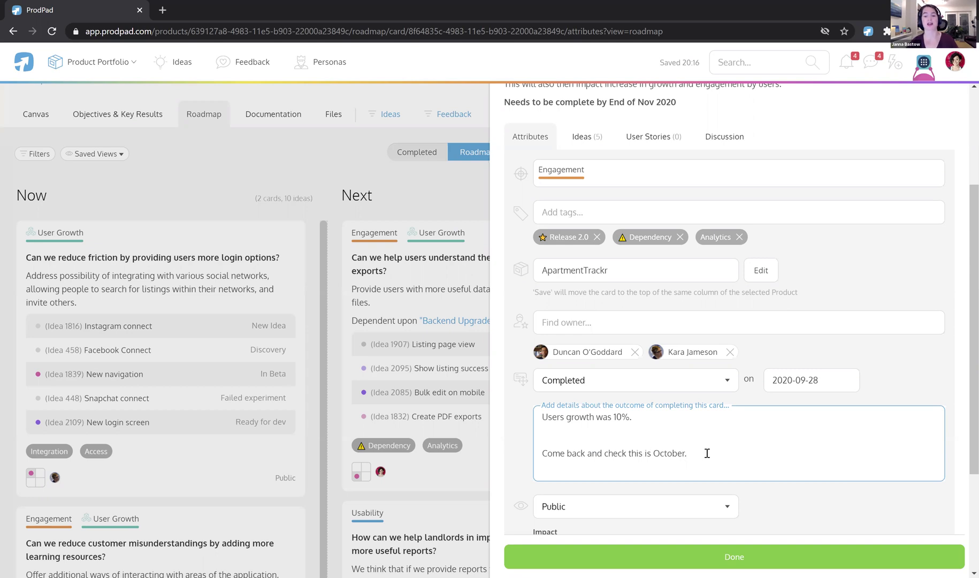
pyautogui.scroll(-2, 707, 457)
pyautogui.scroll(5, 707, 459)
pyautogui.scroll(-4, 707, 458)
pyautogui.click(712, 550)
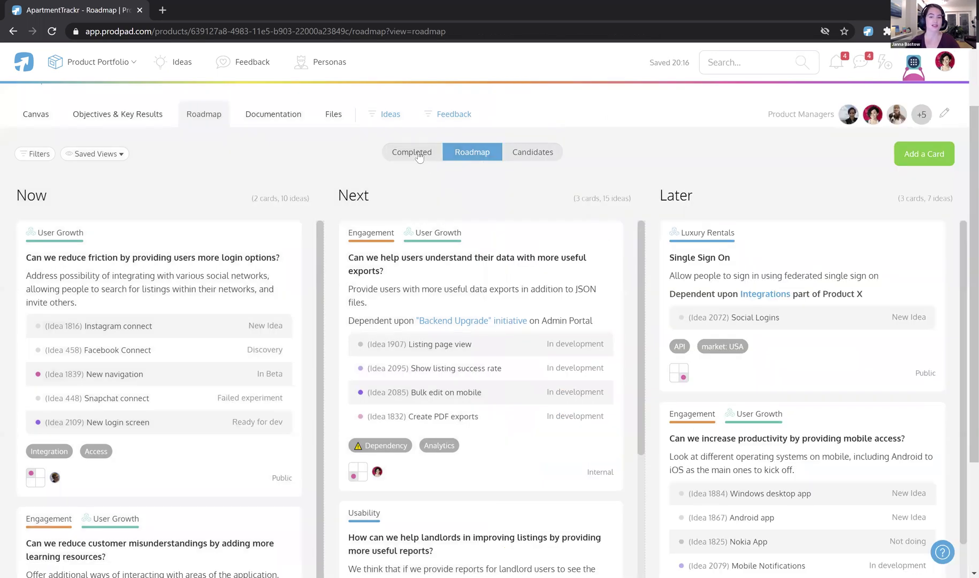
# Step: Show ApartmentTrackr's completed cards and look through them by completion period
pyautogui.click(419, 154)
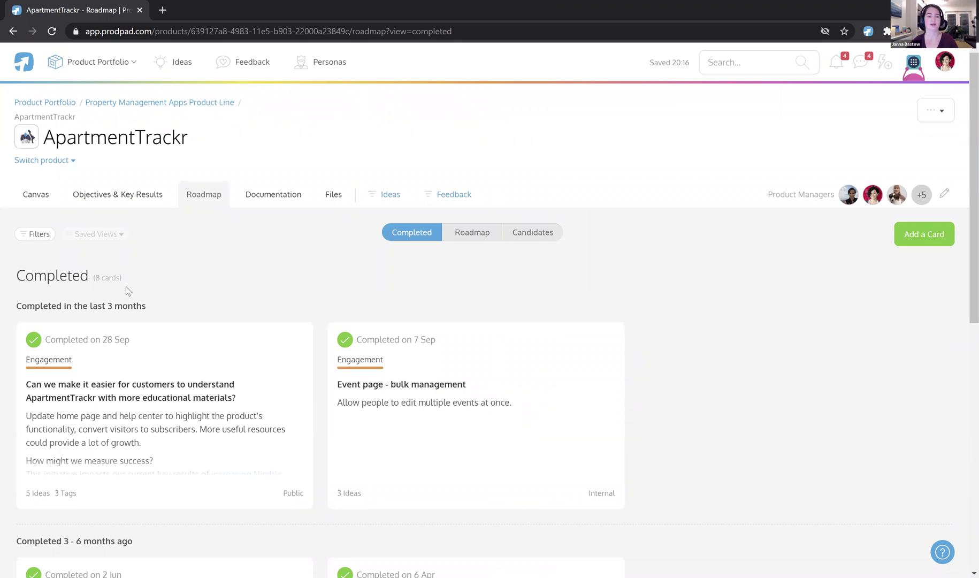
pyautogui.scroll(-3, 125, 286)
pyautogui.scroll(-3, 135, 311)
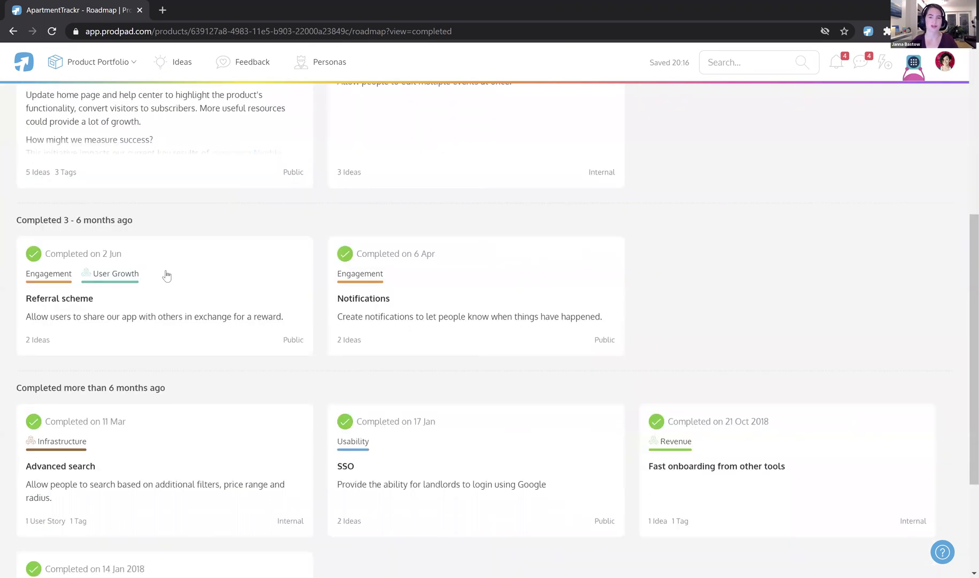
pyautogui.scroll(-2, 176, 313)
pyautogui.scroll(-1, 188, 376)
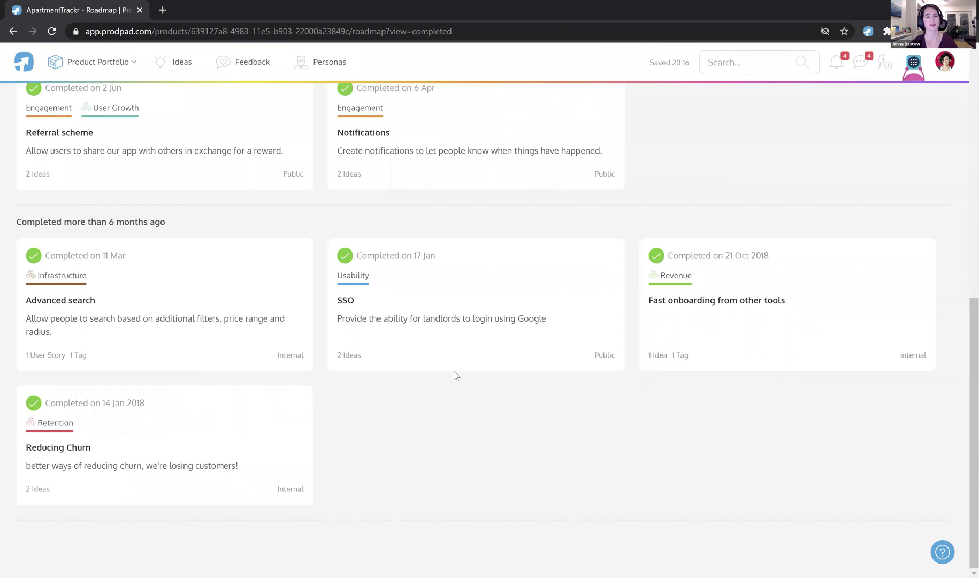
pyautogui.scroll(9, 452, 374)
pyautogui.scroll(-7, 454, 377)
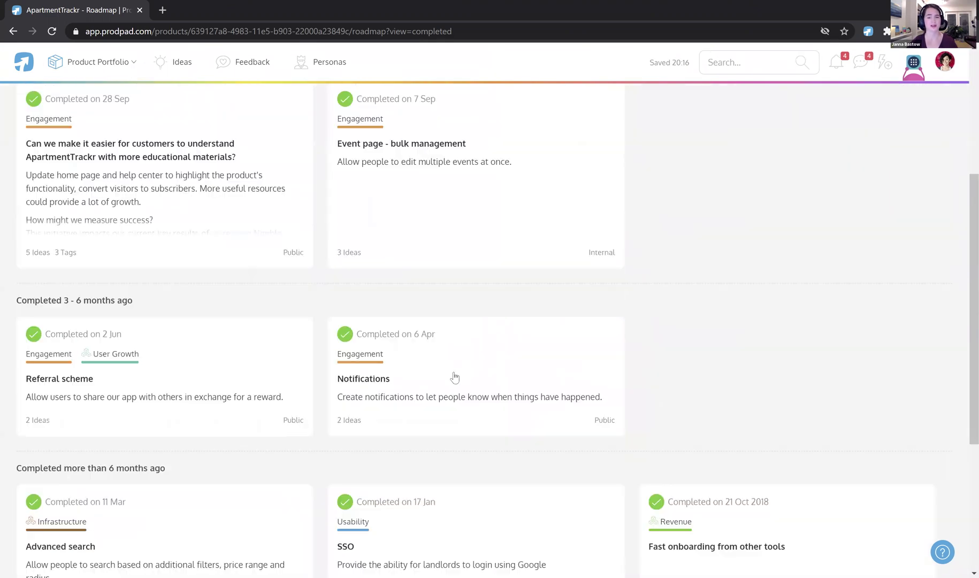
pyautogui.scroll(3, 454, 377)
# Step: Open the completed Notifications card and examine its linked ideas, outcome details and other attributes
pyautogui.click(423, 397)
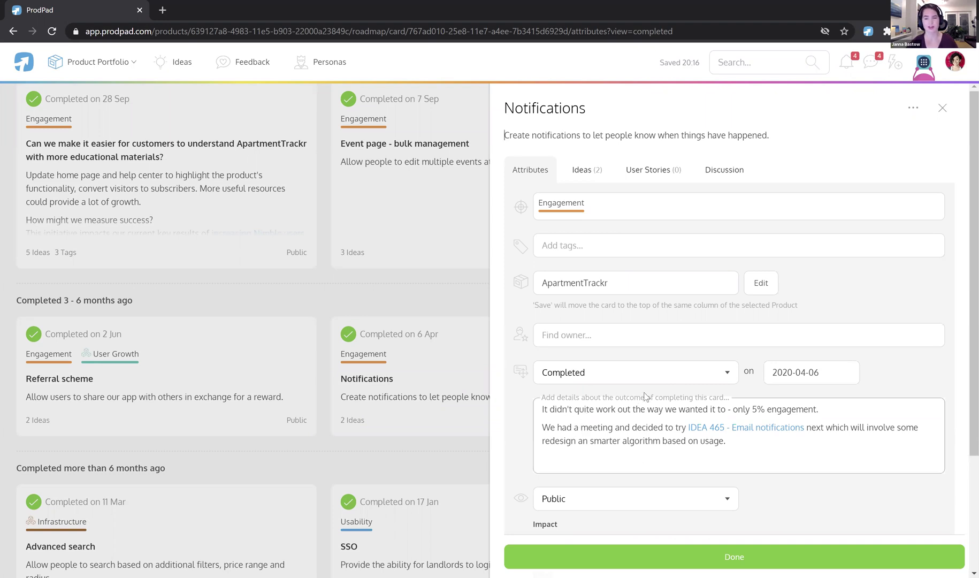
pyautogui.click(585, 170)
pyautogui.moveTo(789, 390)
pyautogui.mouseDown()
pyautogui.moveTo(918, 390)
pyautogui.moveTo(777, 396)
pyautogui.mouseUp()
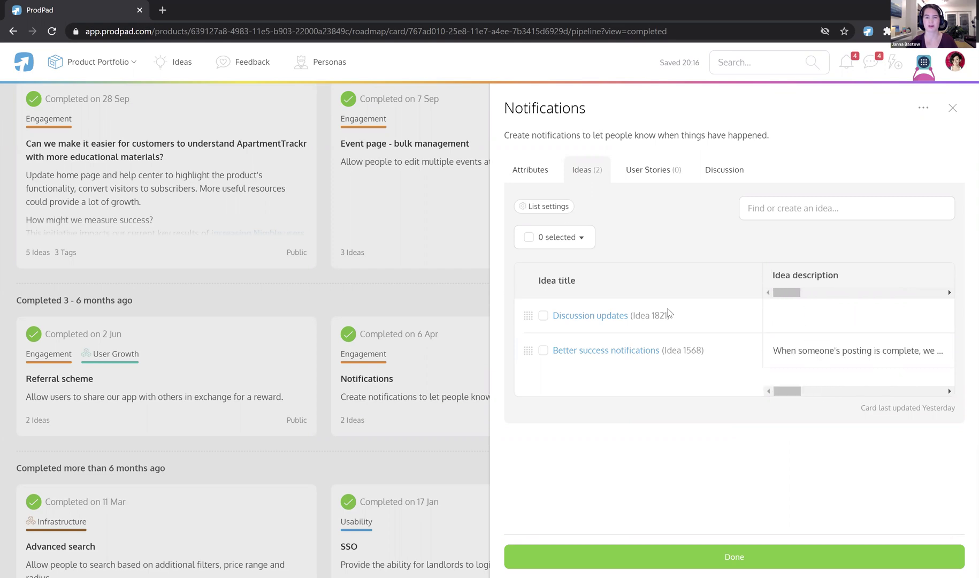
pyautogui.click(516, 171)
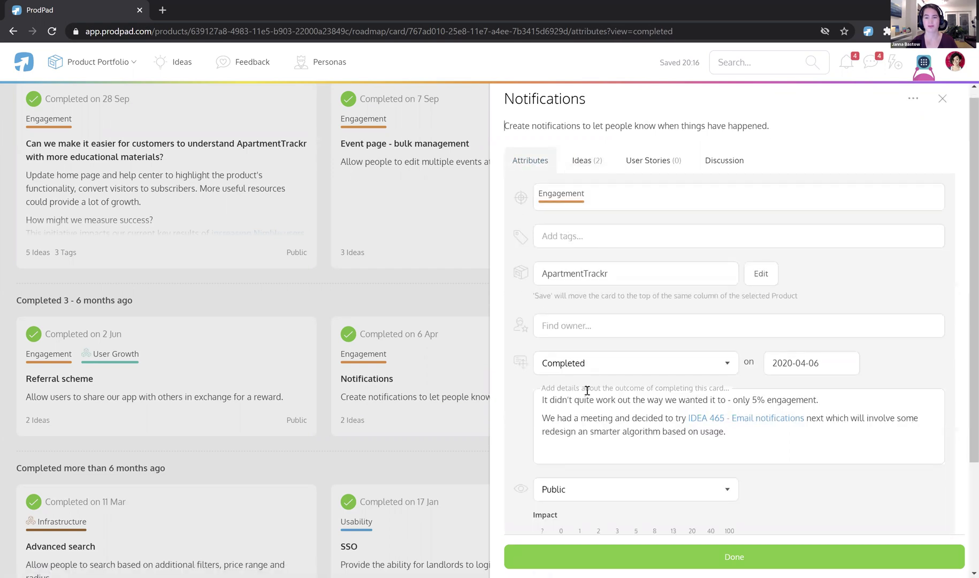
pyautogui.scroll(-2, 586, 389)
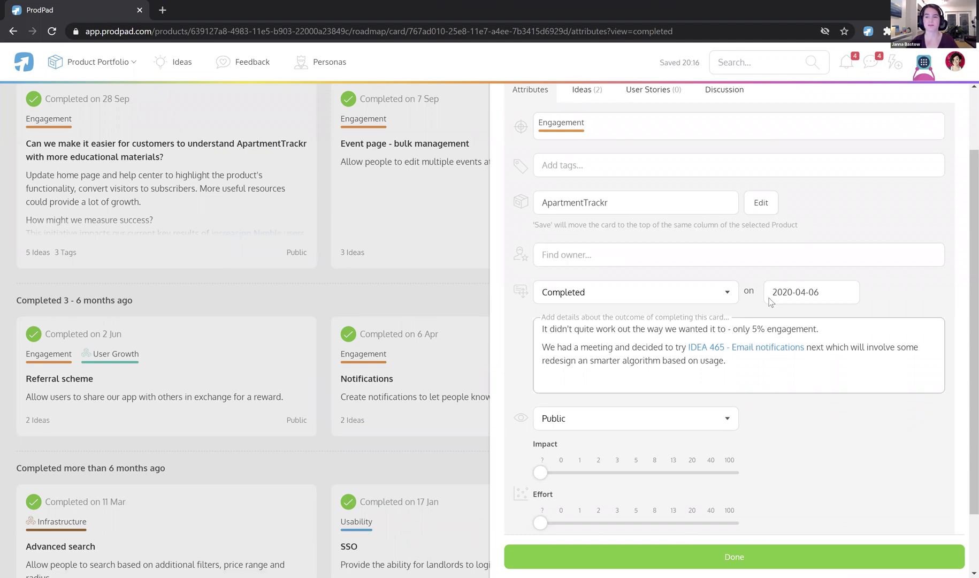
# Step: Close the completed Notifications card and return to ApartmentTrackr's main Now, Next and Later roadmap
pyautogui.scroll(2, 792, 257)
pyautogui.click(940, 108)
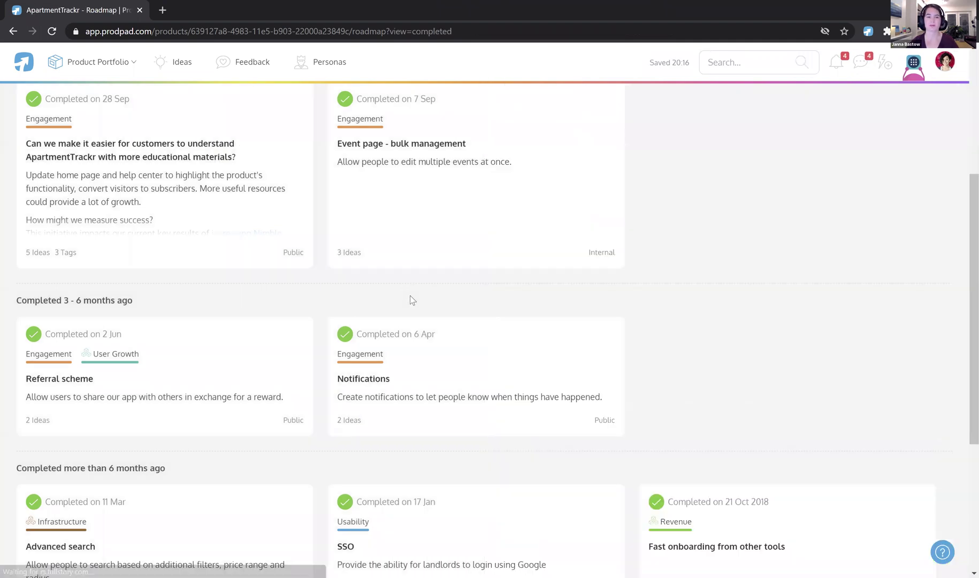
pyautogui.click(484, 238)
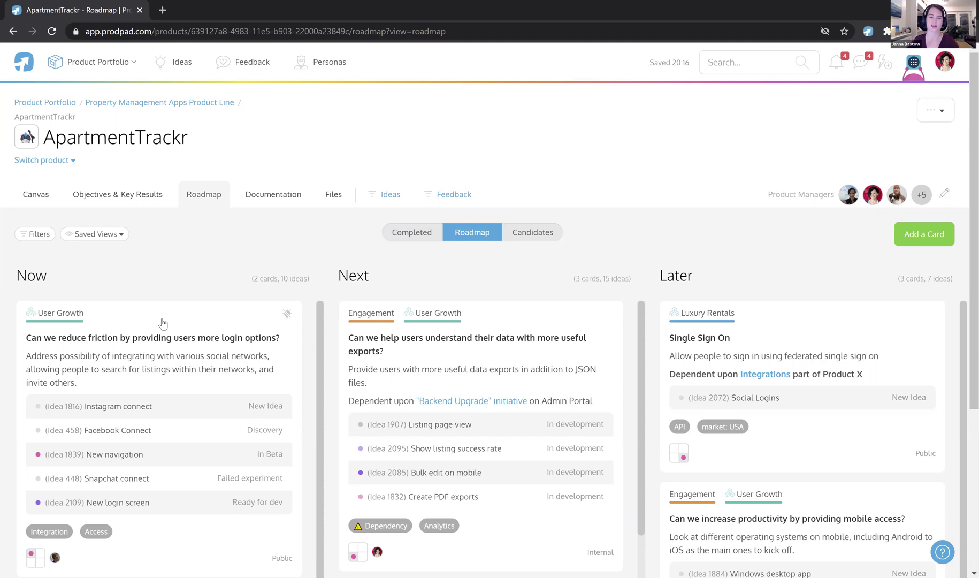
# Step: Examine the roadmap's view settings for cards and for ideas and user stories, and close them without changing anything
pyautogui.click(121, 235)
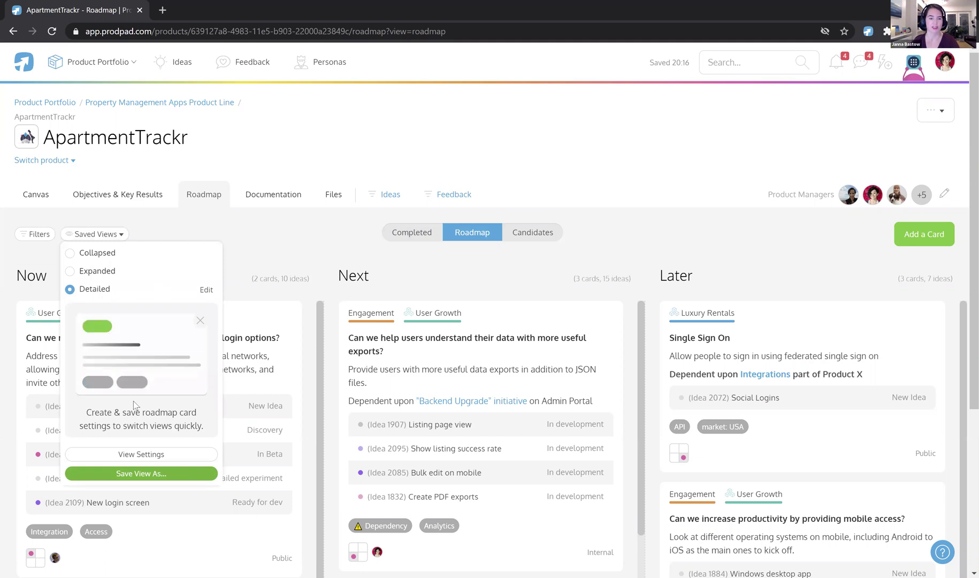
pyautogui.click(141, 454)
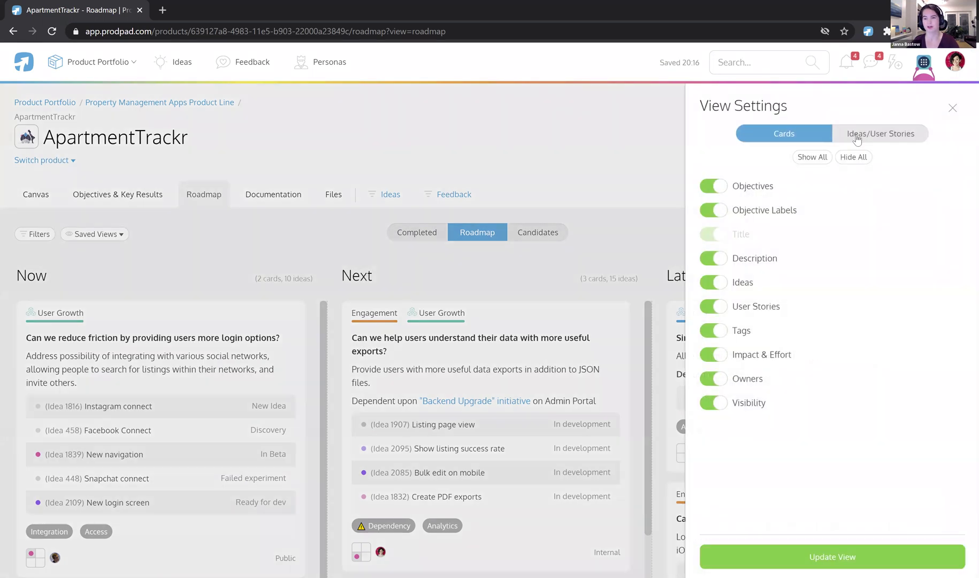
pyautogui.click(857, 138)
pyautogui.click(794, 139)
pyautogui.click(202, 191)
# Step: Show the roadmap's filter options and look through the products and portfolio roadmap available for switching
pyautogui.click(39, 234)
pyautogui.scroll(-5, 71, 270)
pyautogui.scroll(5, 72, 272)
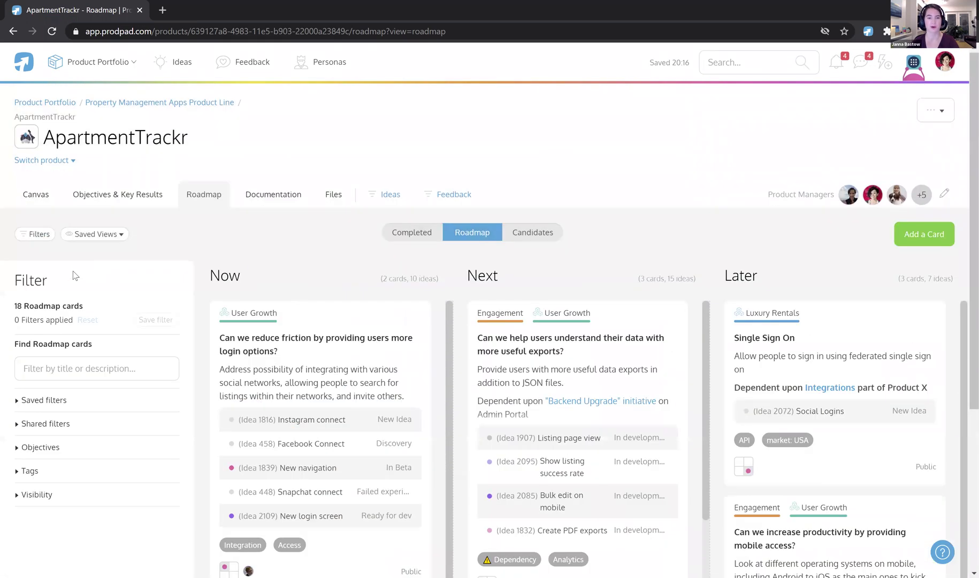
pyautogui.click(59, 162)
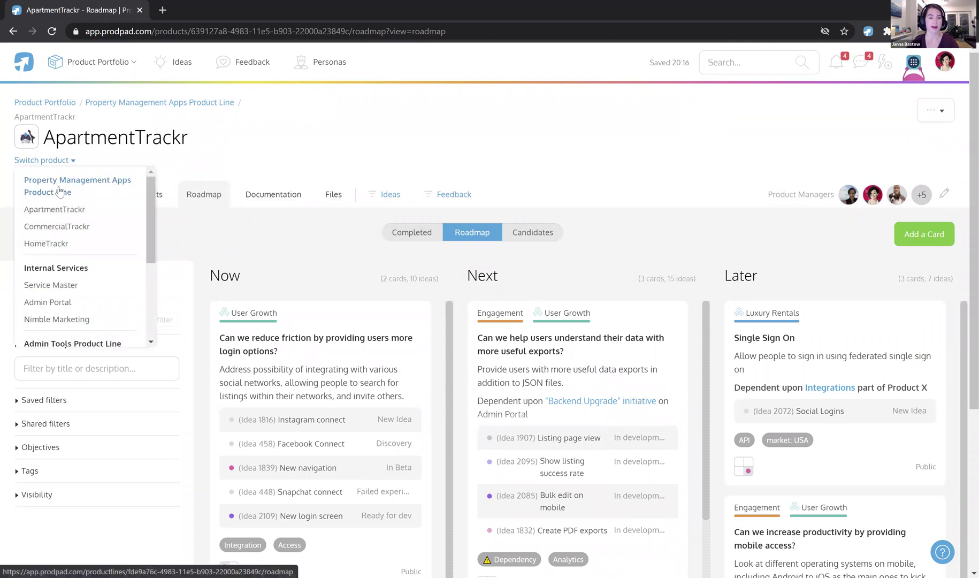
pyautogui.scroll(-3, 67, 267)
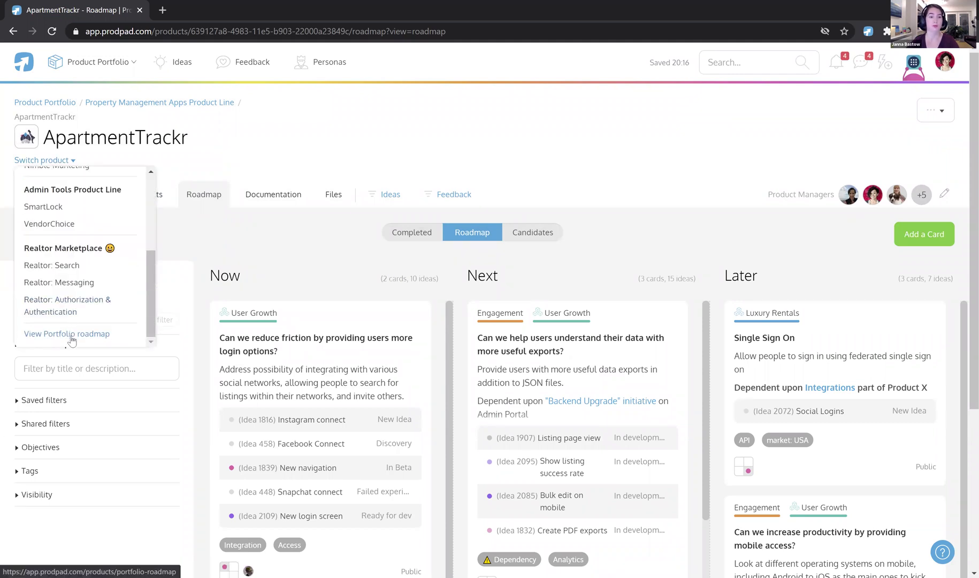
pyautogui.click(305, 222)
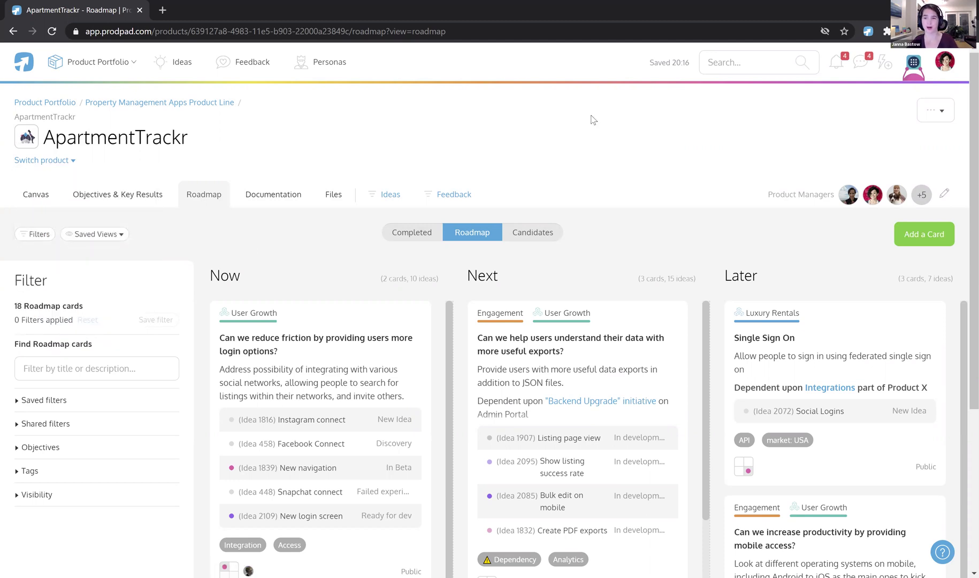
# Step: Go to Roadmap Publishing from ApartmentTrackr's options and open the Public Customer Roadmap
pyautogui.click(930, 112)
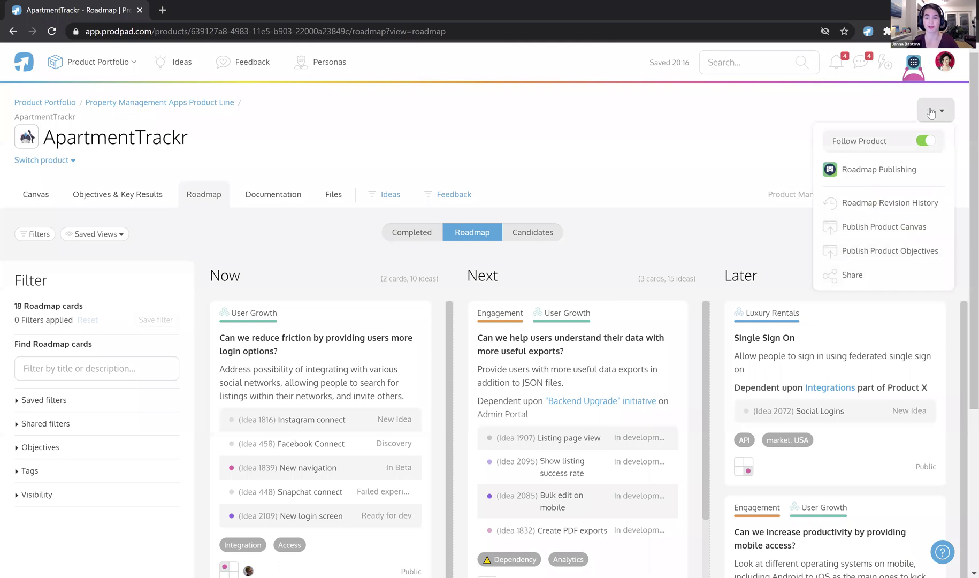
pyautogui.click(879, 170)
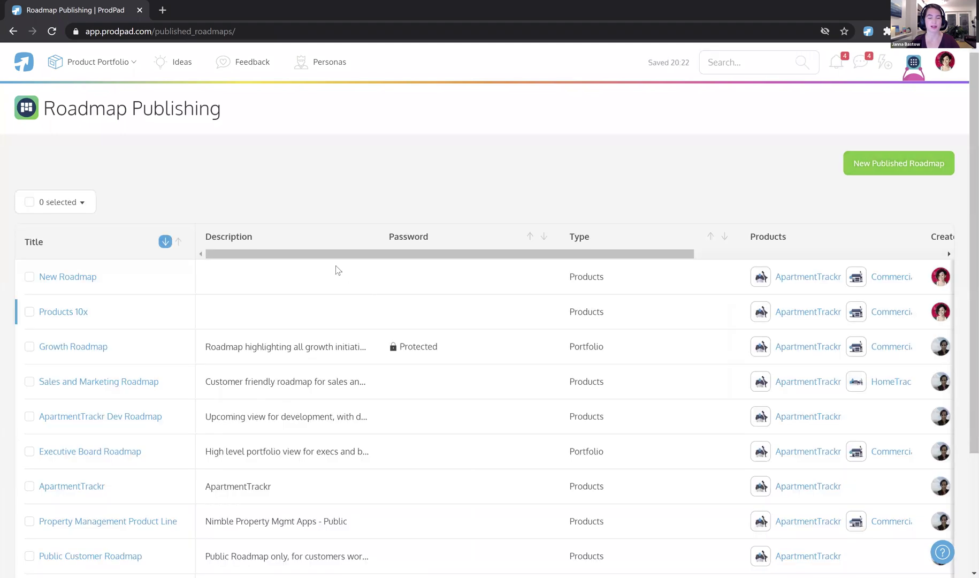
pyautogui.scroll(-2, 336, 185)
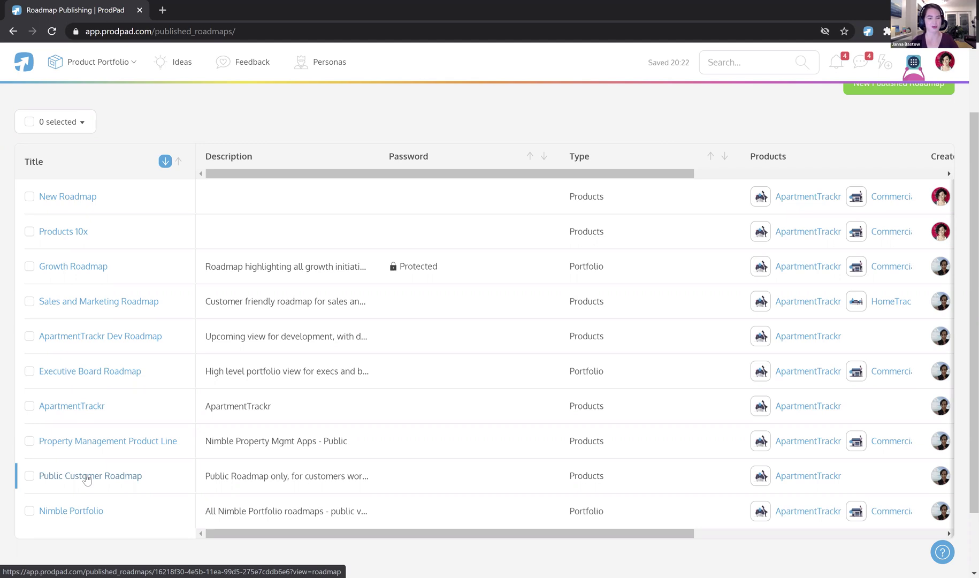
pyautogui.click(106, 483)
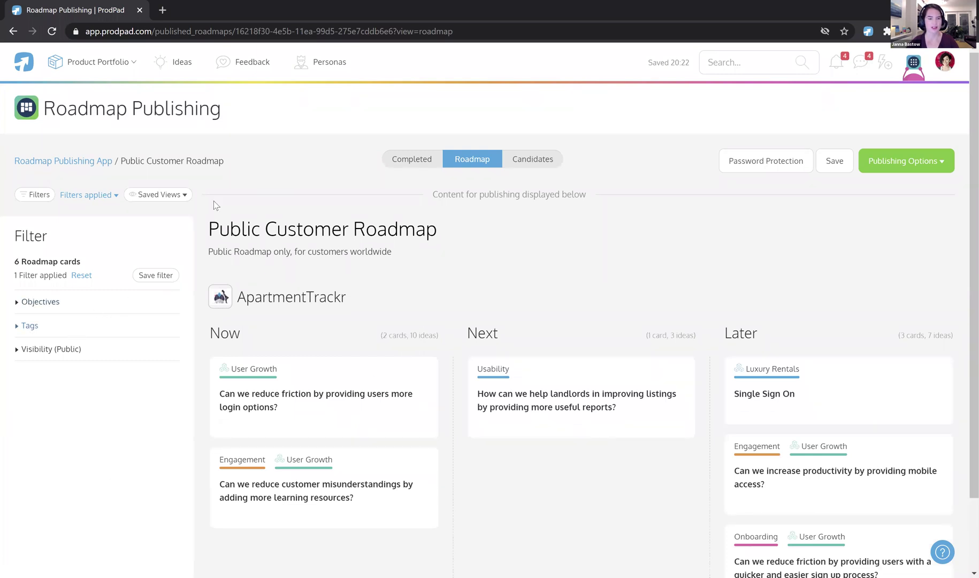
# Step: Switch the Public Customer Roadmap to the Detailed saved view and look through its cards
pyautogui.click(177, 195)
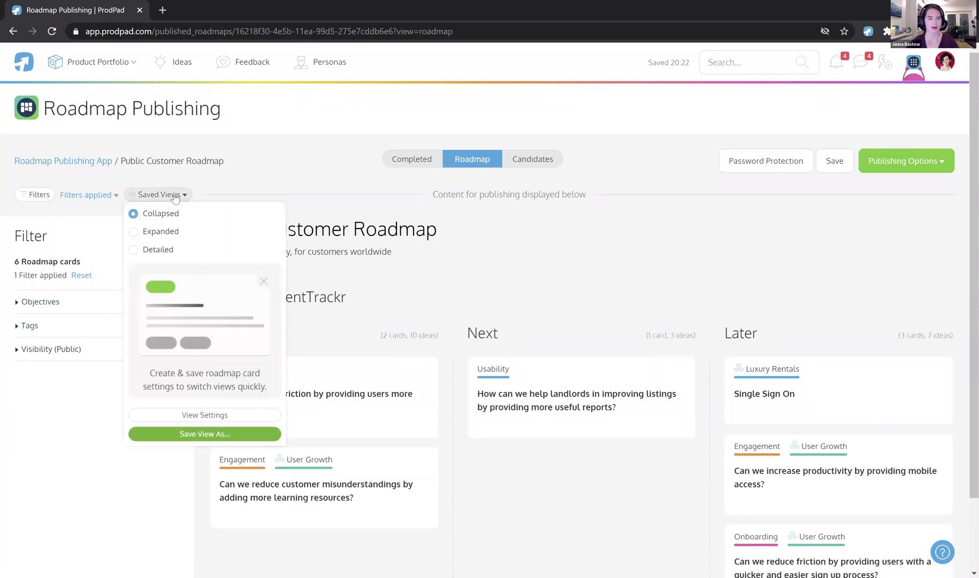
pyautogui.click(158, 250)
pyautogui.click(482, 283)
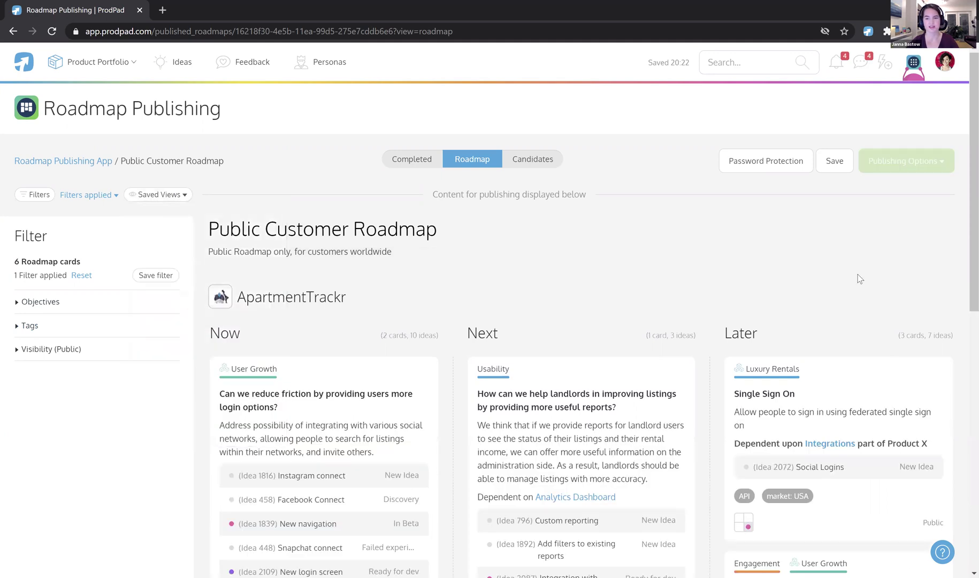
pyautogui.scroll(-5, 232, 372)
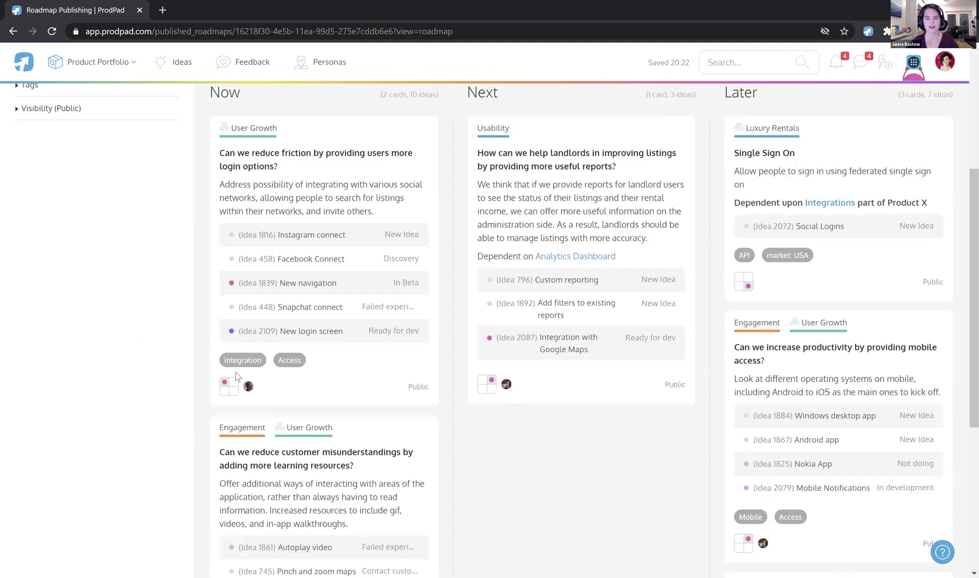
pyautogui.scroll(1, 78, 237)
pyautogui.scroll(3, 79, 237)
# Step: Try the Internal visibility filter on the published roadmap and set it back to Public
pyautogui.click(34, 269)
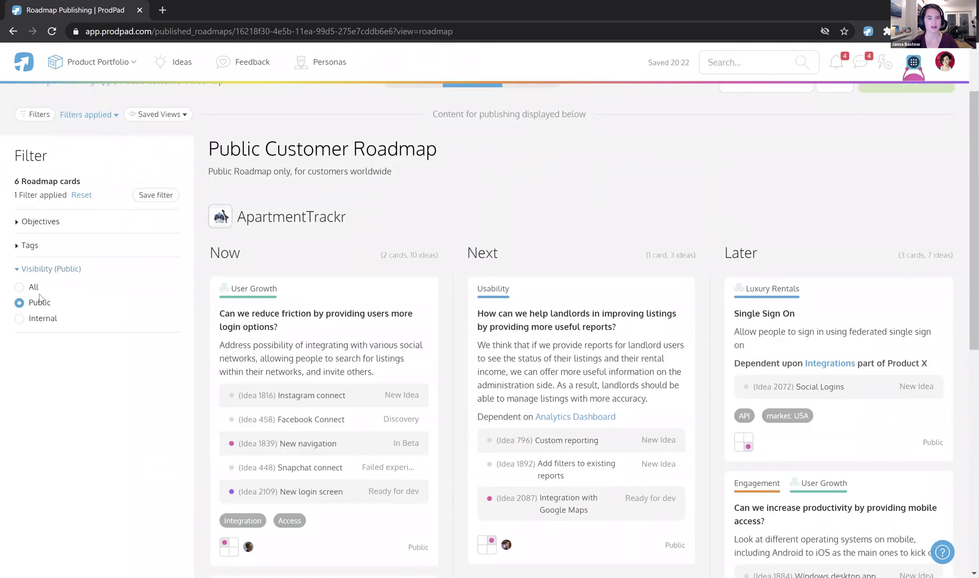
pyautogui.click(33, 287)
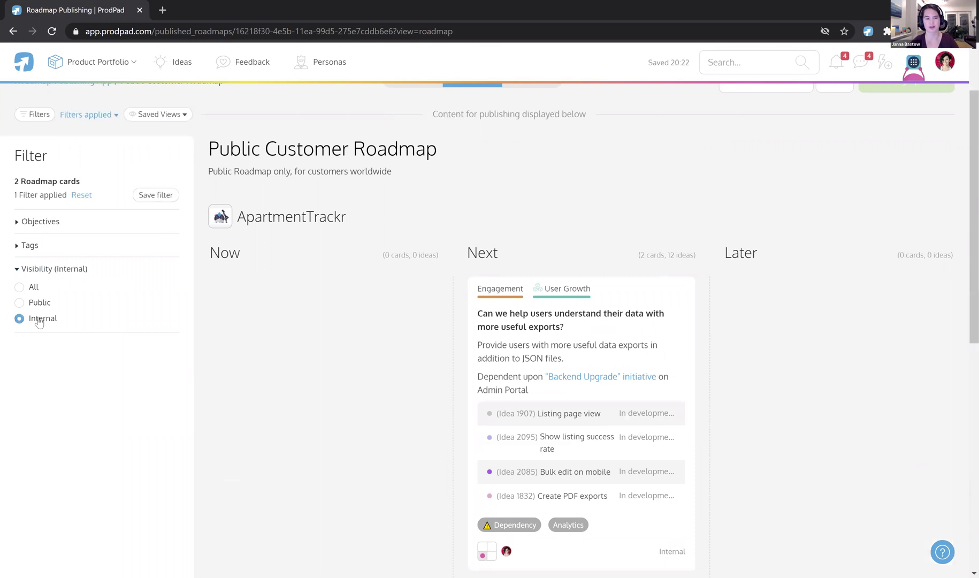
pyautogui.click(19, 303)
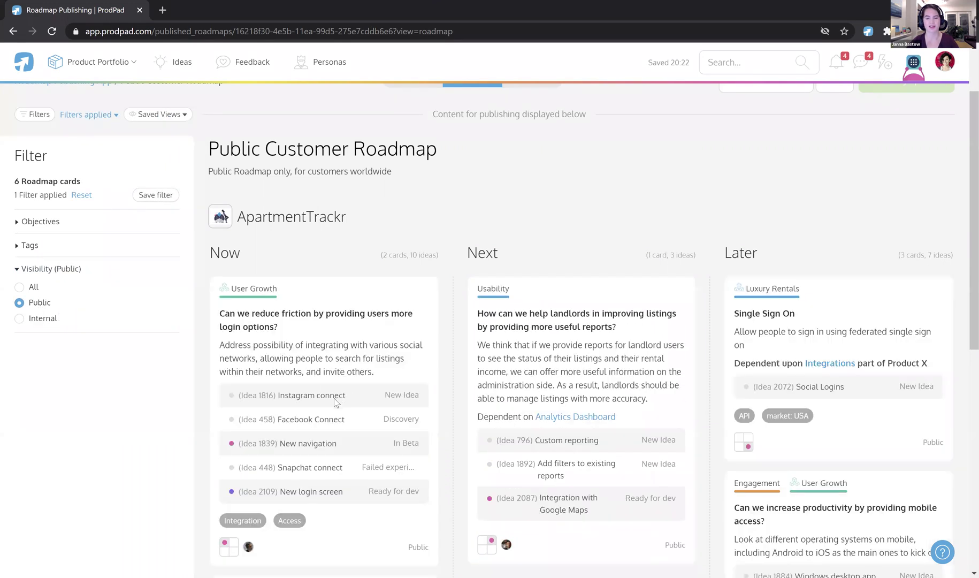
pyautogui.scroll(-3, 361, 378)
pyautogui.scroll(3, 412, 385)
# Step: Hide the Visibility attribute on the roadmap cards, update the view, and check the cards
pyautogui.click(160, 114)
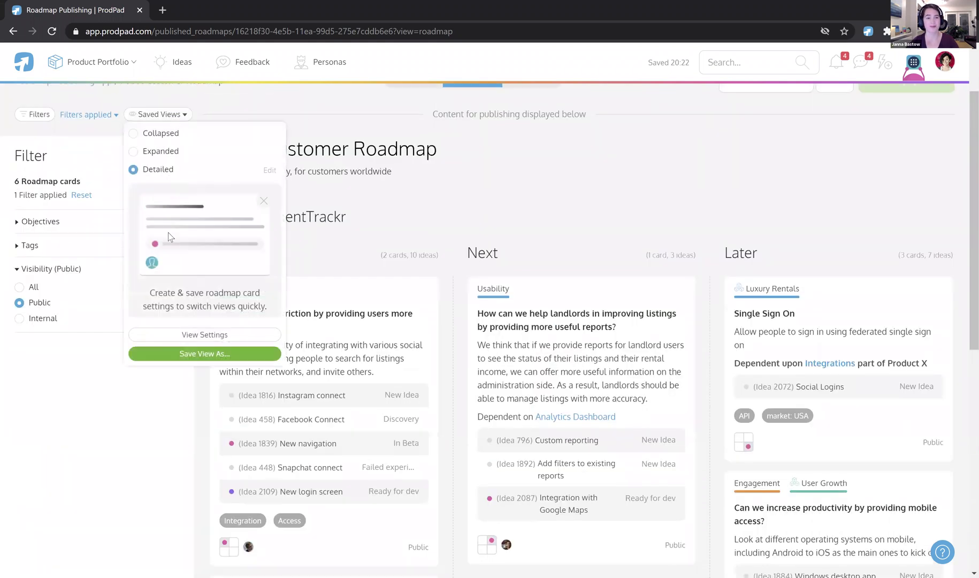
pyautogui.click(204, 335)
pyautogui.click(743, 409)
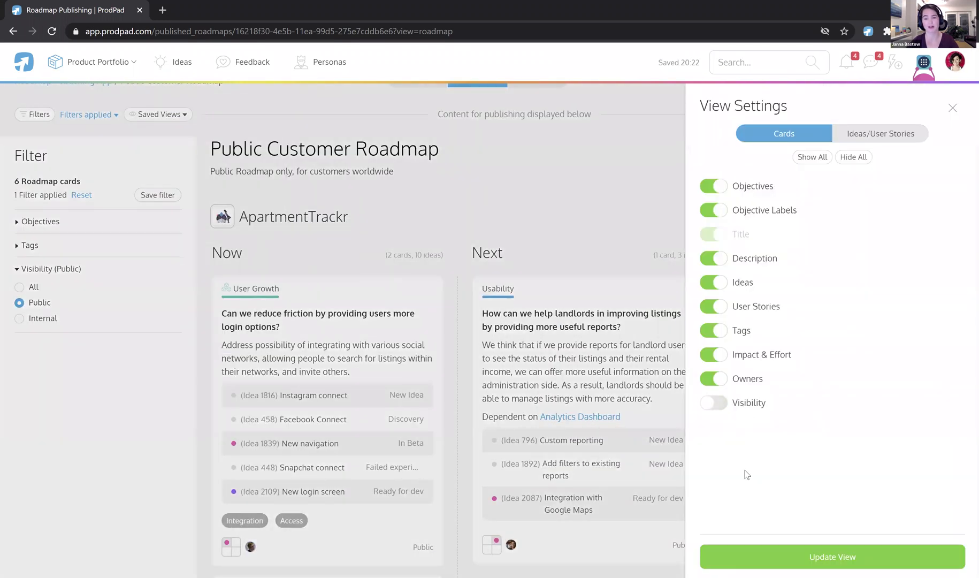
pyautogui.click(790, 564)
pyautogui.scroll(-3, 703, 496)
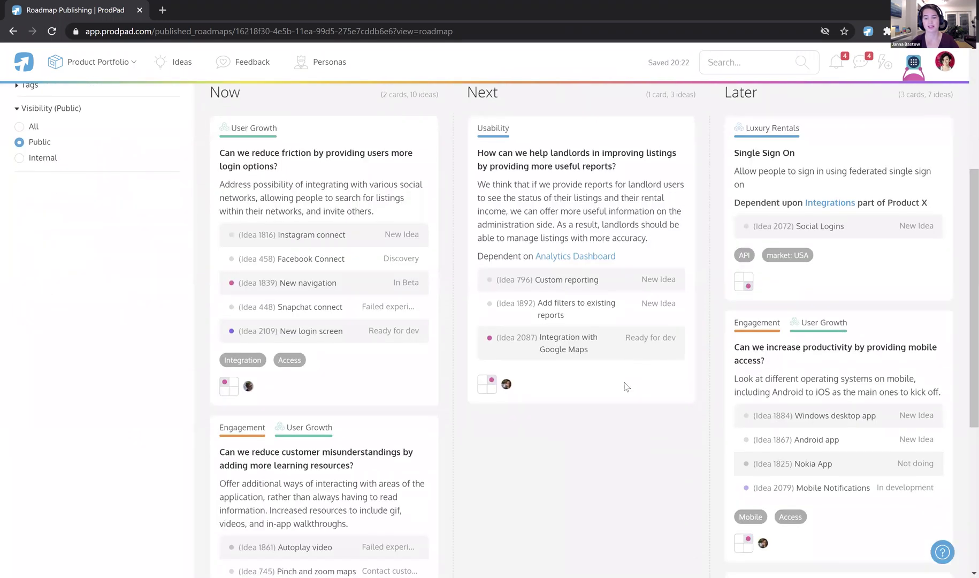
pyautogui.scroll(3, 593, 385)
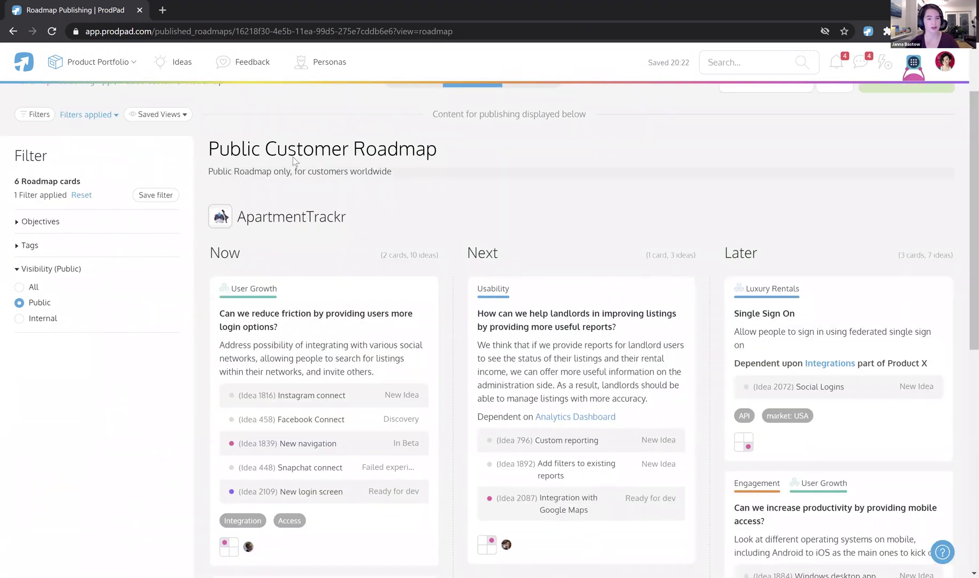
# Step: Apply the Collapsed saved view to the Public Customer Roadmap and save the published roadmap
pyautogui.click(179, 115)
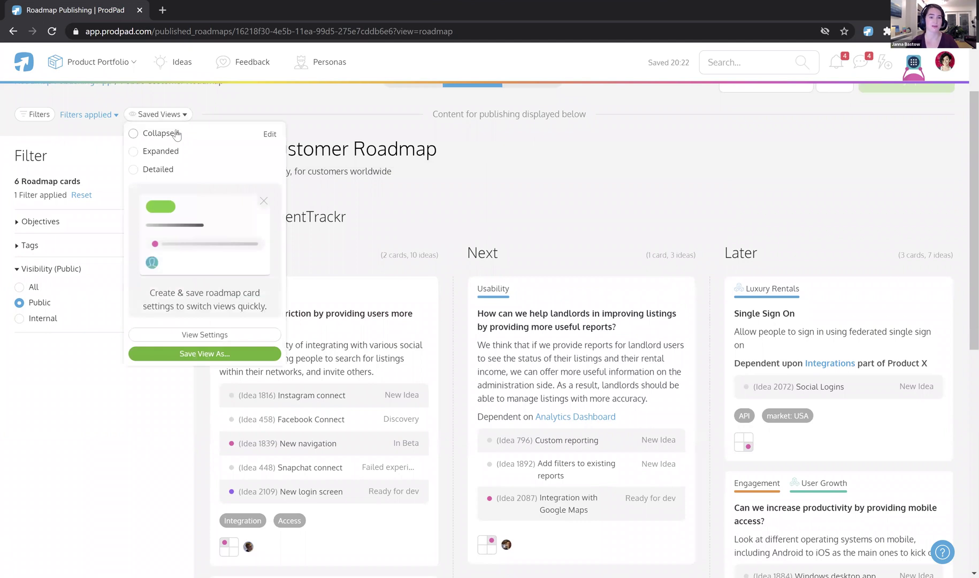
pyautogui.click(182, 133)
pyautogui.click(550, 192)
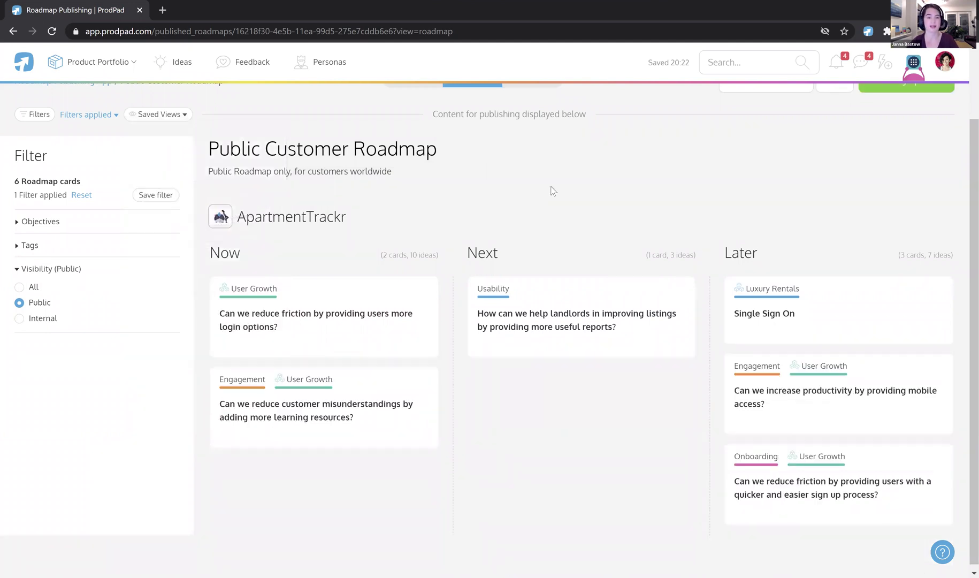
pyautogui.scroll(2, 548, 192)
pyautogui.scroll(-2, 548, 192)
pyautogui.scroll(2, 690, 439)
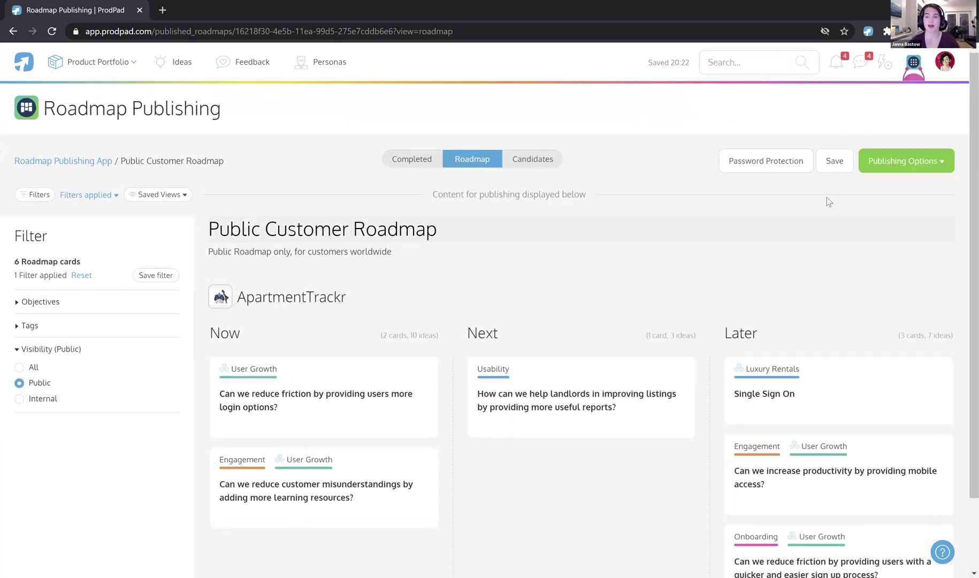
pyautogui.click(833, 163)
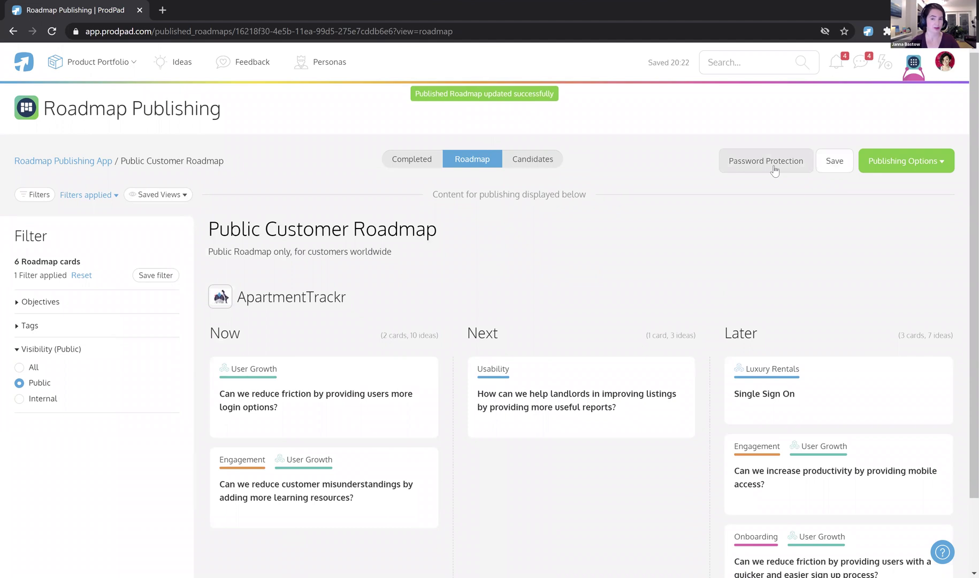
# Step: Show the published roadmap's embed code, share link and UUID, and copy the shareable link
pyautogui.click(896, 162)
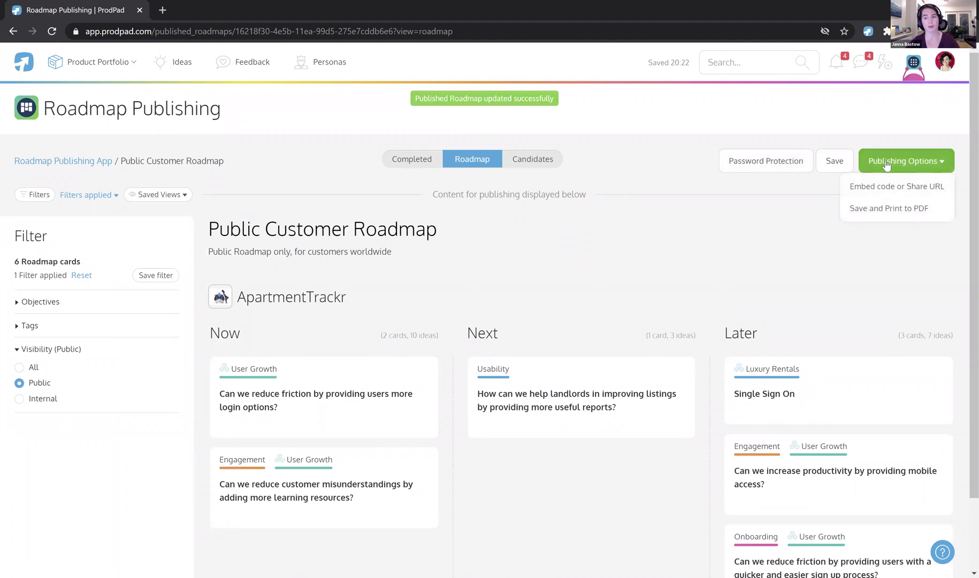
pyautogui.click(889, 185)
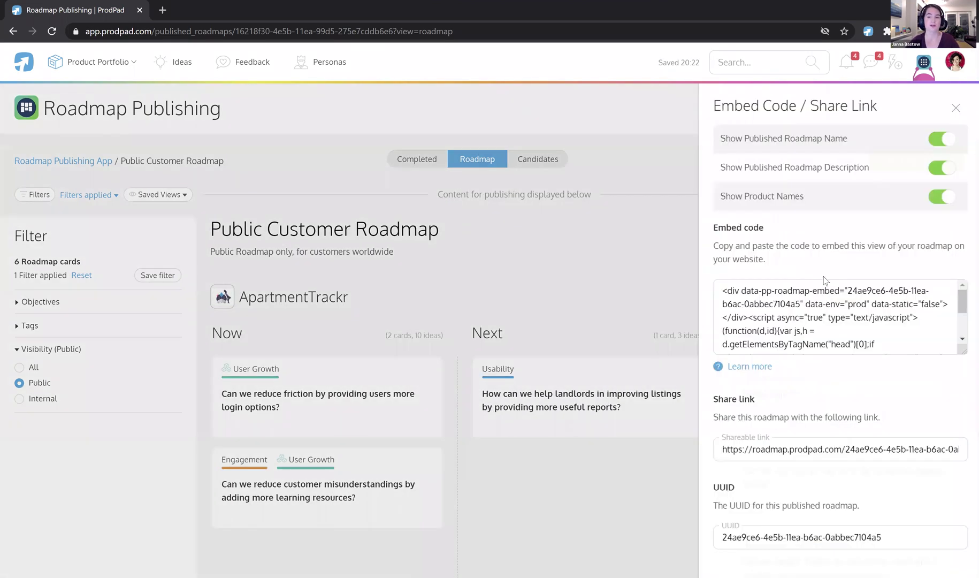
pyautogui.click(808, 319)
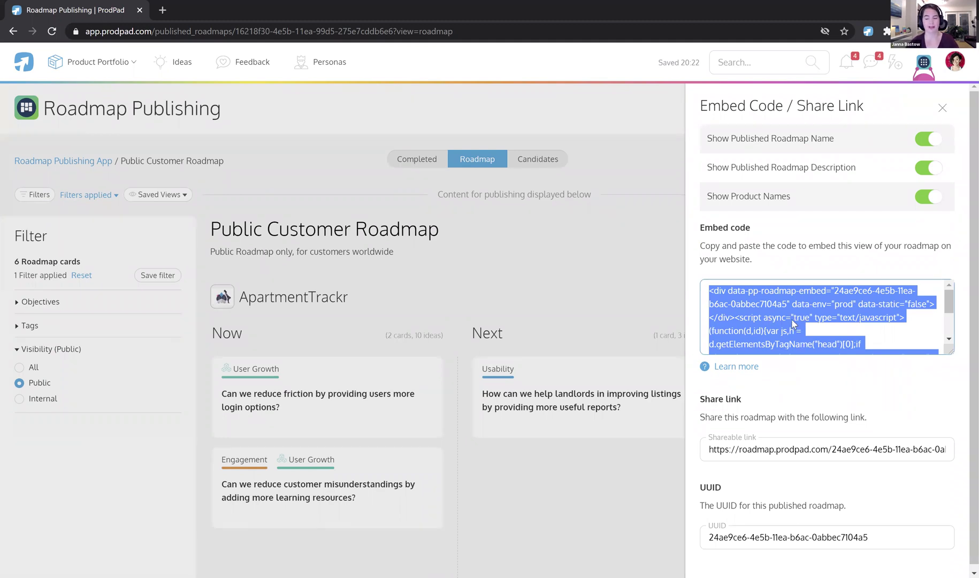
pyautogui.click(781, 543)
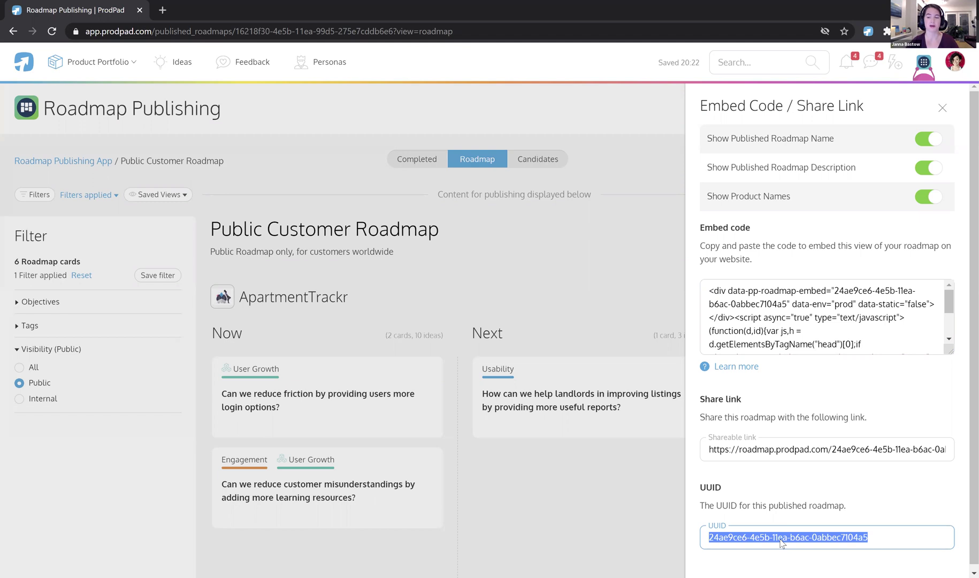
pyautogui.click(759, 451)
pyautogui.hotkey('ctrl', 'c')
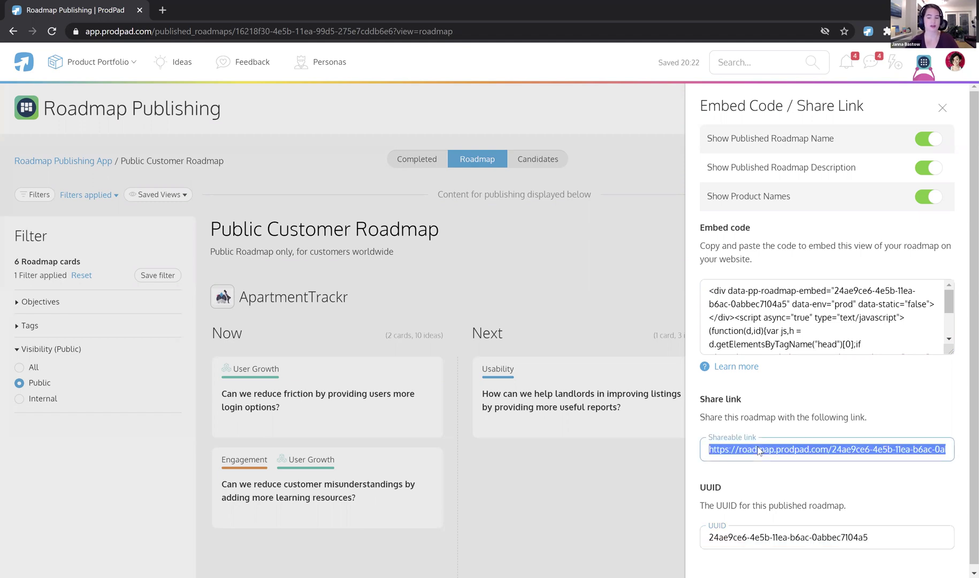
# Step: Open the copied share link in a new browser tab and view the published customer roadmap
pyautogui.click(162, 10)
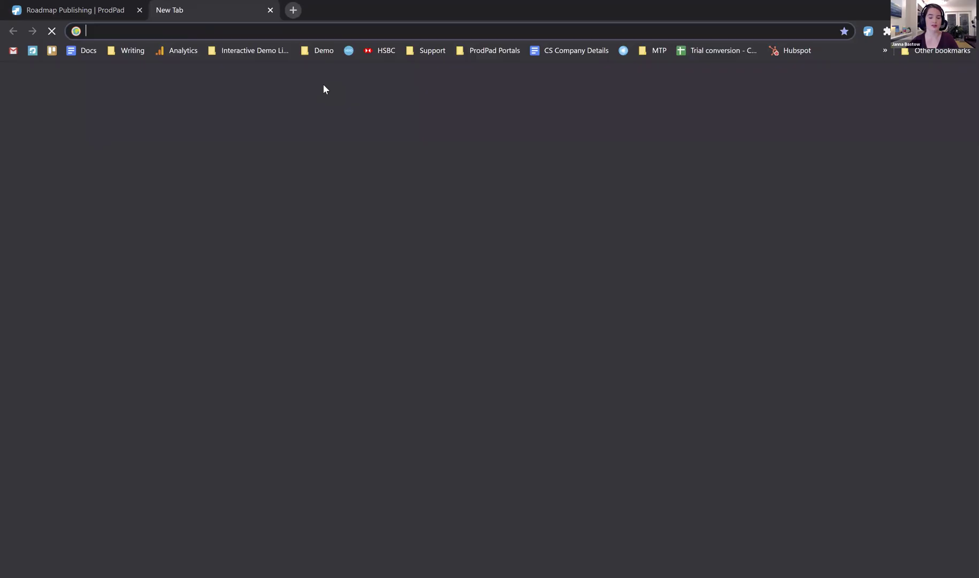
pyautogui.hotkey('ctrl', 'v')
pyautogui.press('Return')
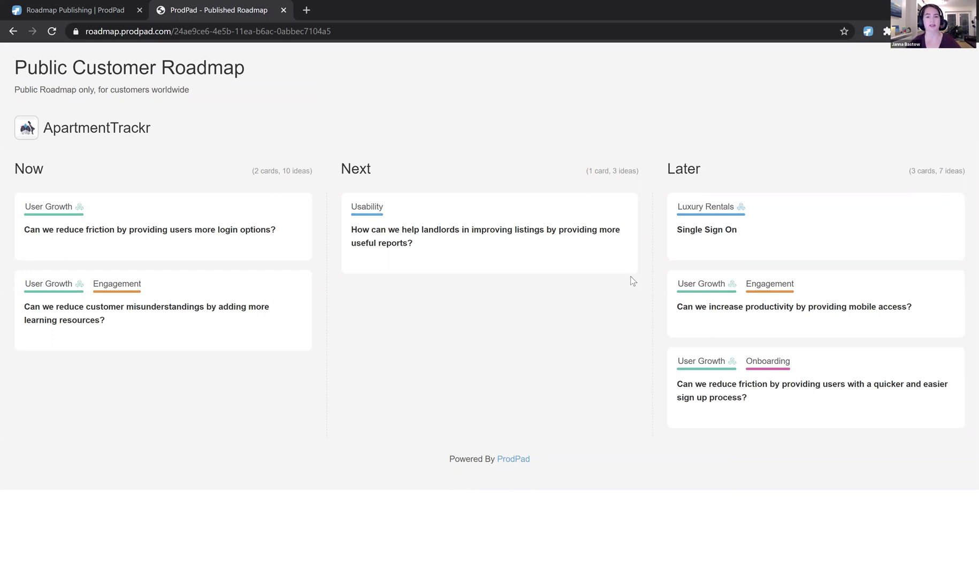
pyautogui.moveTo(437, 213); pyautogui.dragTo(439, 258)
pyautogui.click(440, 262)
# Step: Return from the published roadmap to the Roadmap Publishing page and open ApartmentTrackr's roadmap
pyautogui.click(83, 10)
pyautogui.click(266, 204)
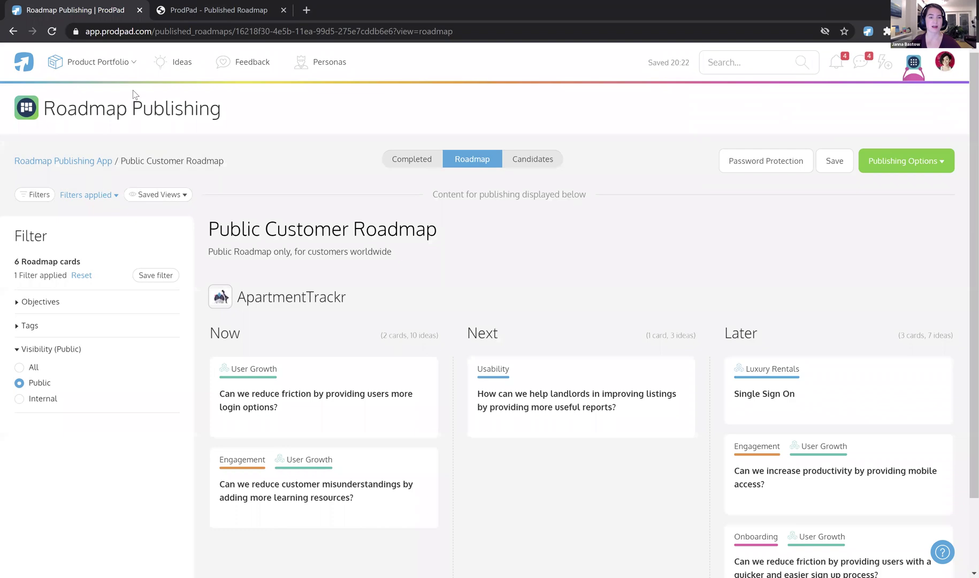
pyautogui.click(119, 78)
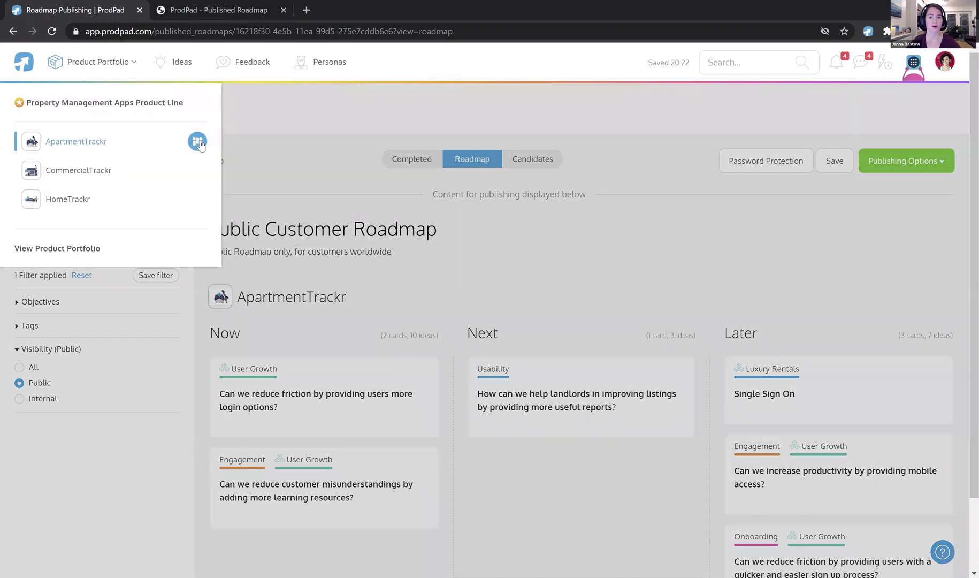
pyautogui.click(197, 141)
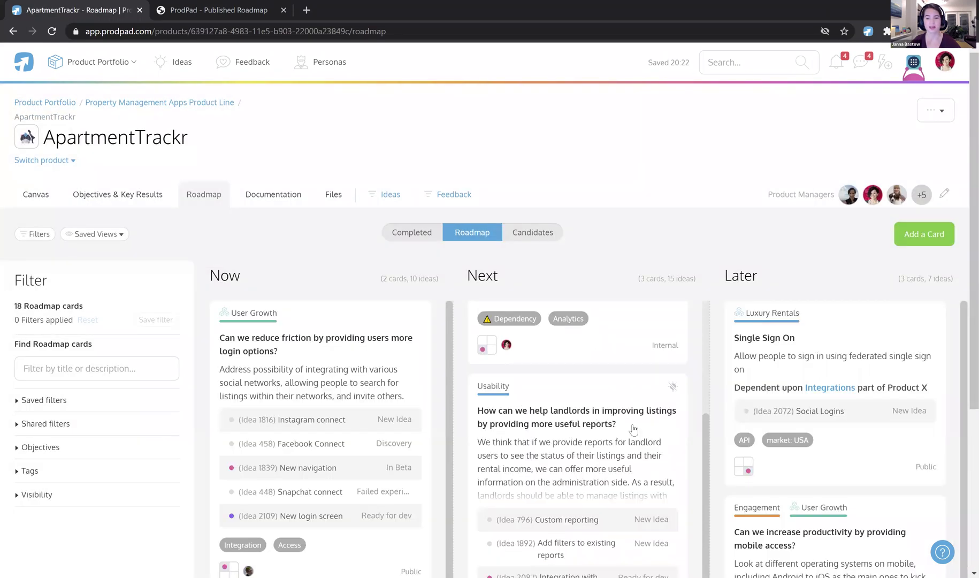
# Step: Set the visibility of the roadmap card "Can we help users understand their data with more useful exports?" to Public
pyautogui.click(627, 516)
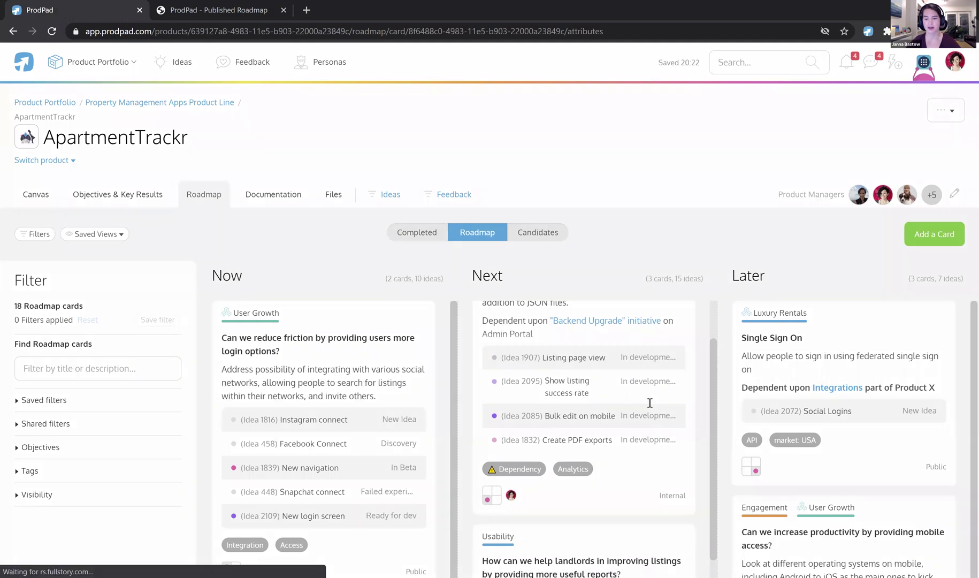
pyautogui.click(649, 485)
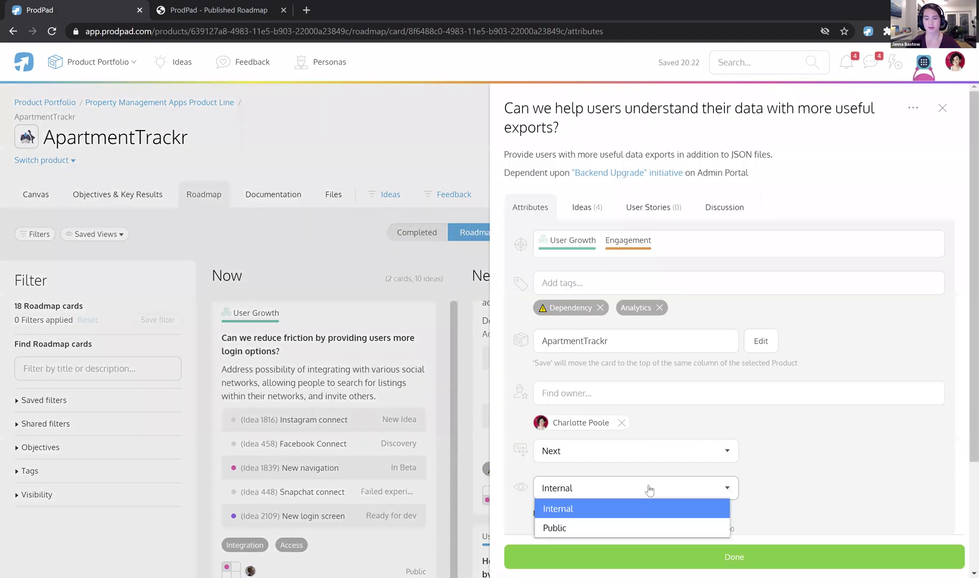
pyautogui.click(637, 522)
pyautogui.click(638, 556)
# Step: Reload the published Public Customer Roadmap and check its Next column for the newly public card
pyautogui.click(249, 11)
pyautogui.click(252, 31)
pyautogui.press('Return')
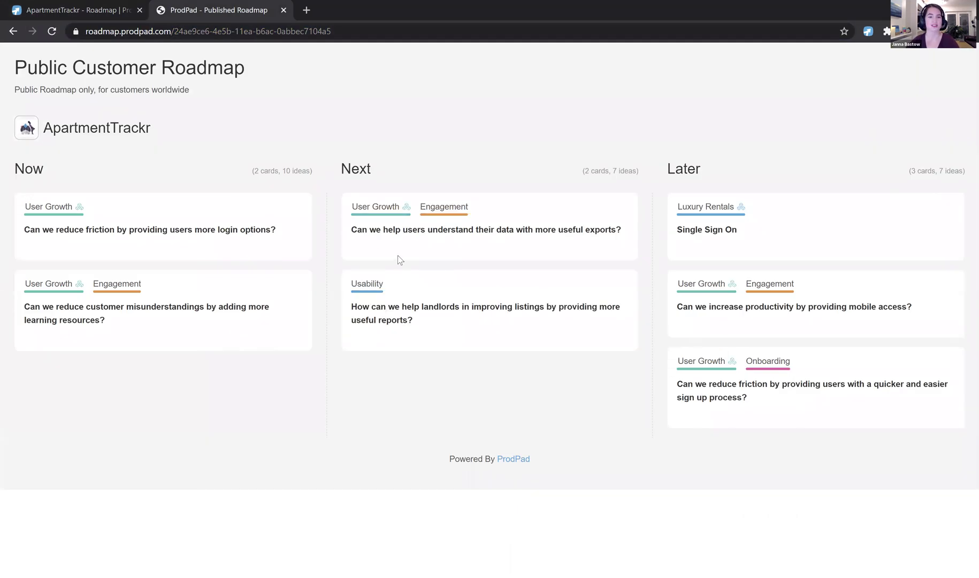
# Step: Go back to ApartmentTrackr's roadmap and review the cards in the Next column
pyautogui.click(94, 10)
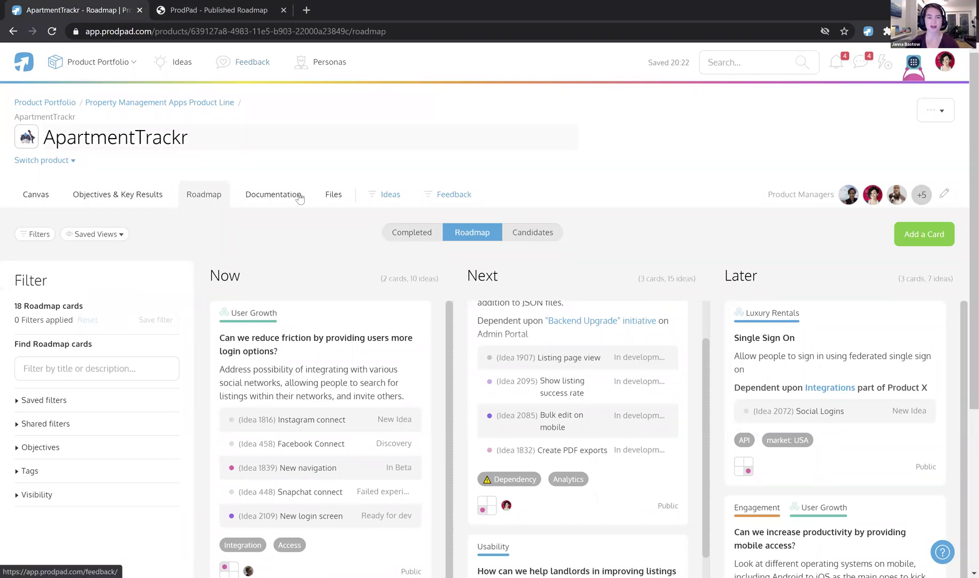
pyautogui.scroll(-3, 497, 325)
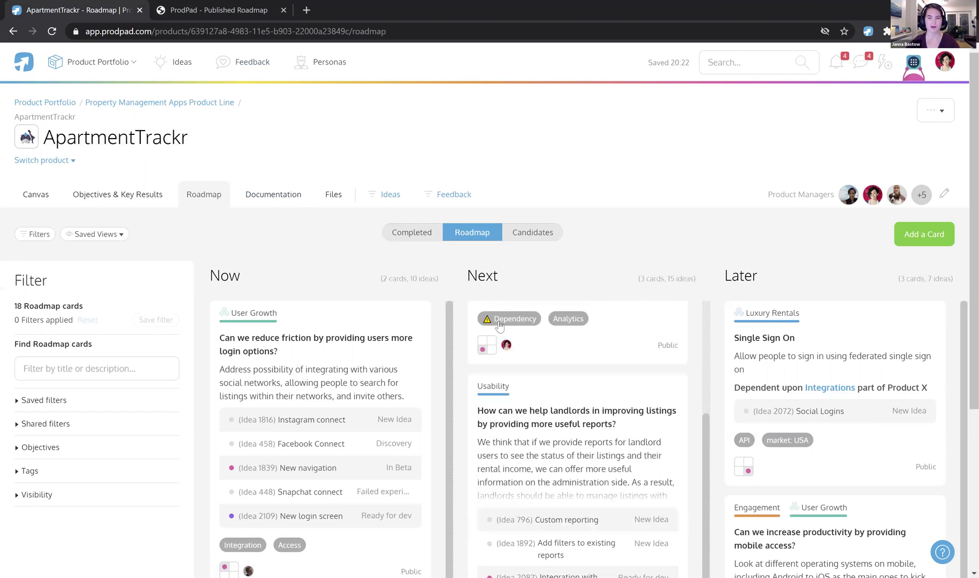
pyautogui.scroll(5, 498, 325)
pyautogui.scroll(-2, 287, 242)
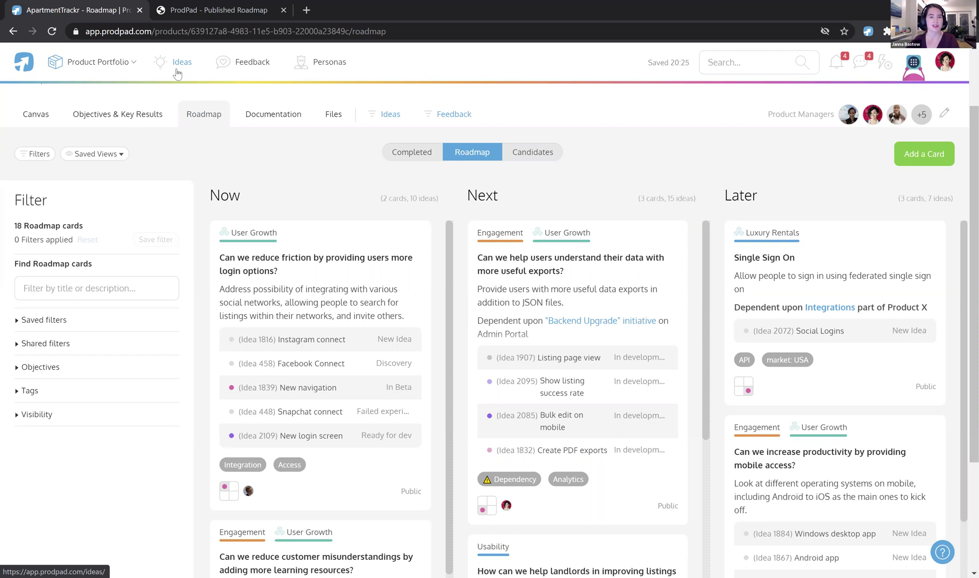
# Step: Open the ideas backlog list, sort it by most feedback, and review its columns
pyautogui.click(176, 69)
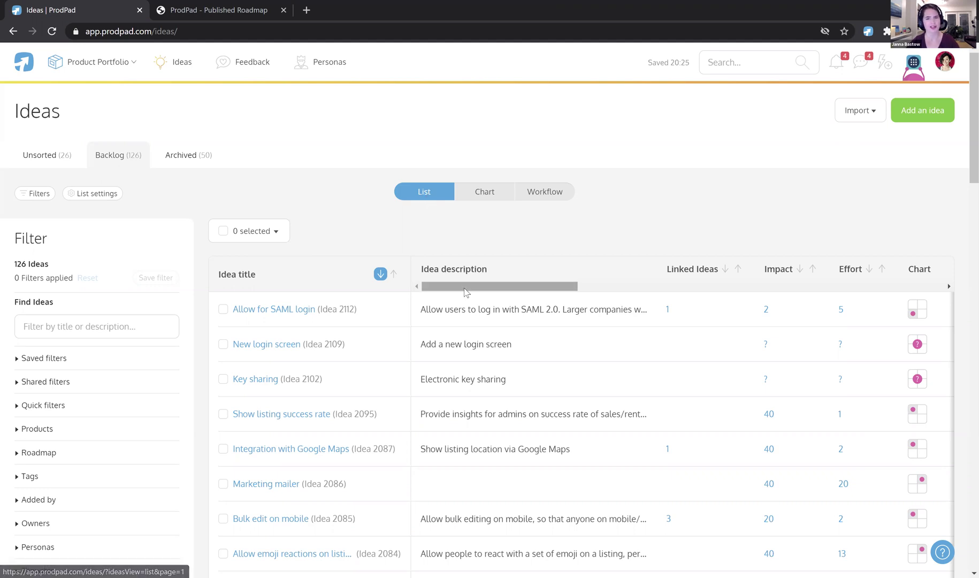
pyautogui.moveTo(459, 292); pyautogui.dragTo(578, 292)
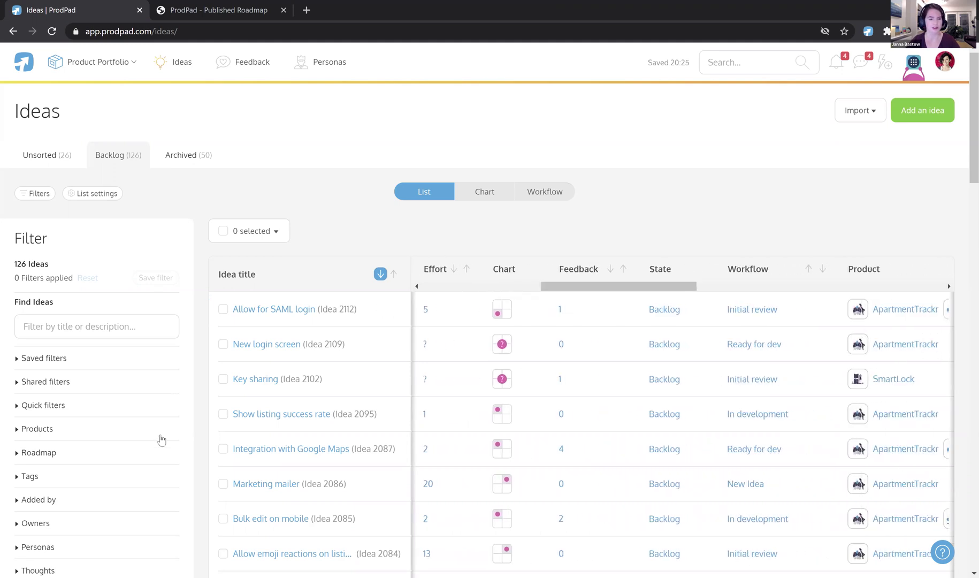
pyautogui.moveTo(597, 292); pyautogui.dragTo(607, 292)
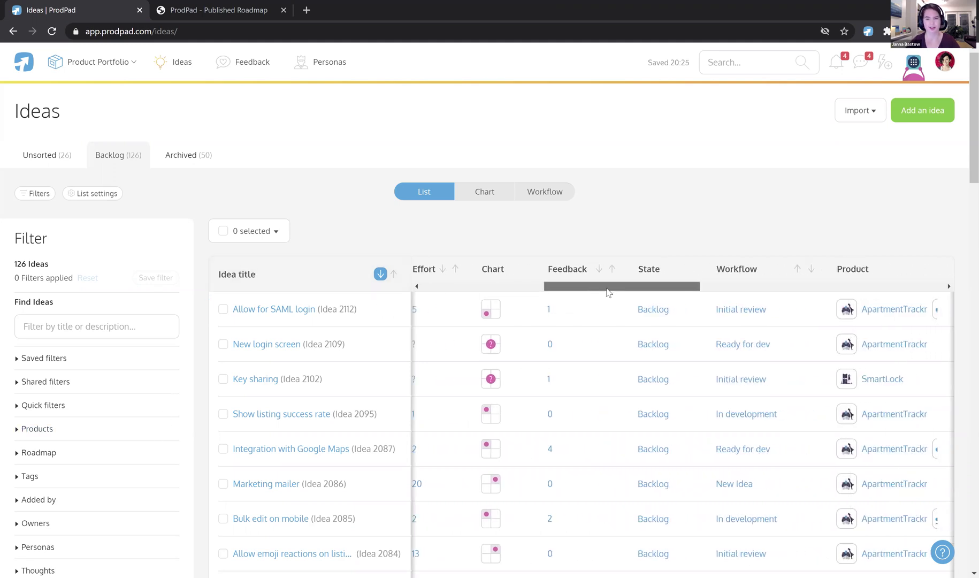
pyautogui.click(571, 268)
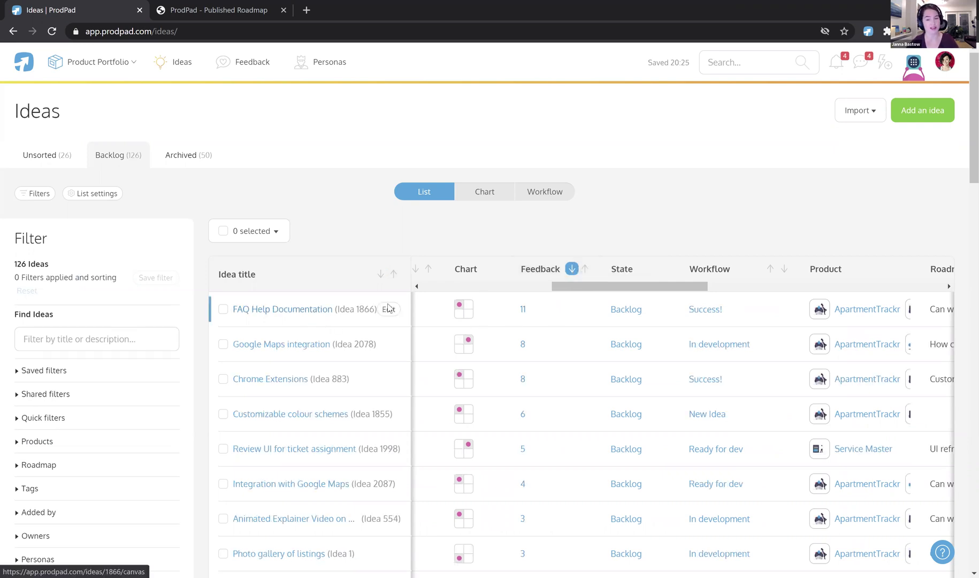
pyautogui.moveTo(564, 292); pyautogui.dragTo(497, 288)
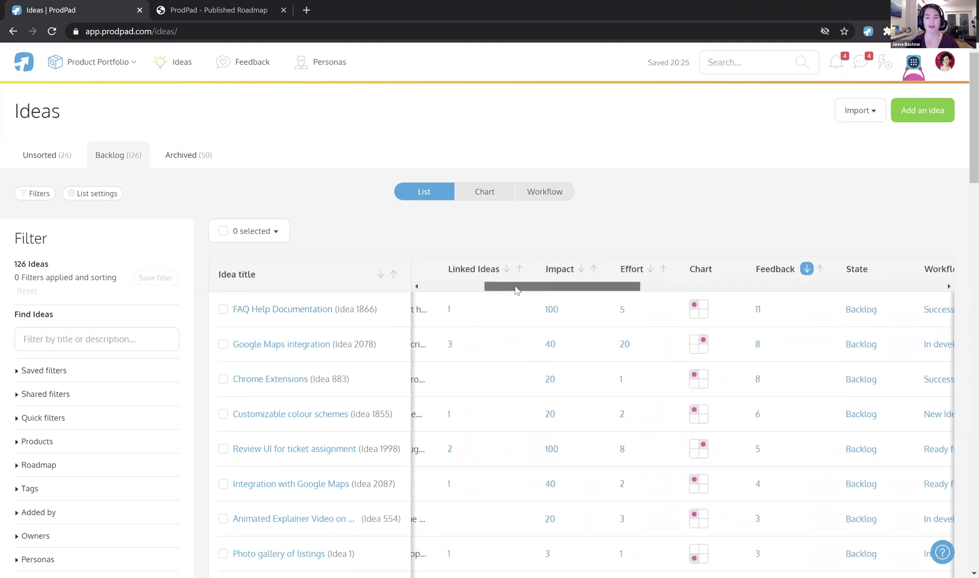
pyautogui.moveTo(567, 288); pyautogui.dragTo(479, 292)
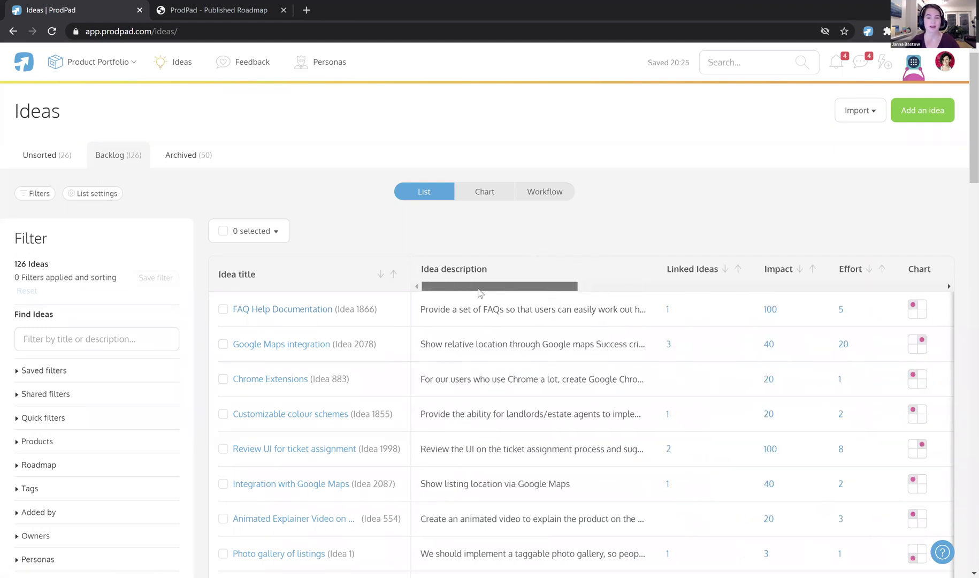
# Step: Show the ideas backlog as an impact versus effort priority chart and examine the quick wins area
pyautogui.click(486, 198)
pyautogui.scroll(-1, 350, 207)
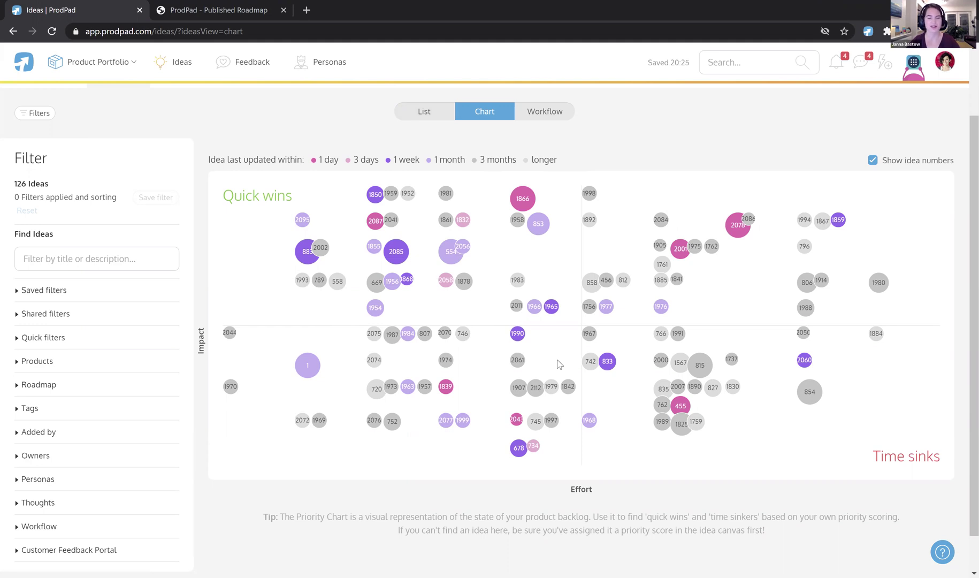
pyautogui.moveTo(527, 201)
# Step: Apply the Not updated recently quick filter to the priority chart, then clear it
pyautogui.click(47, 338)
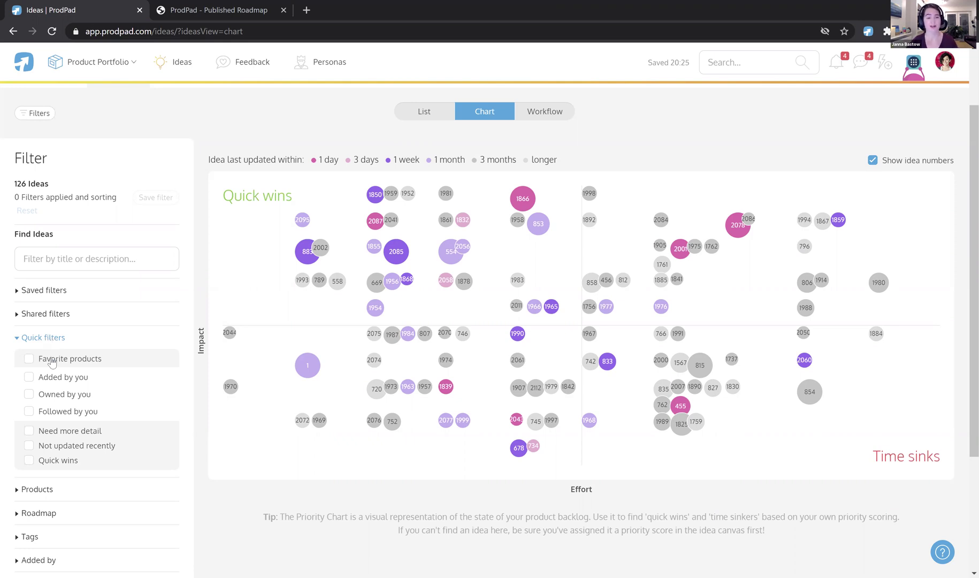
pyautogui.click(64, 449)
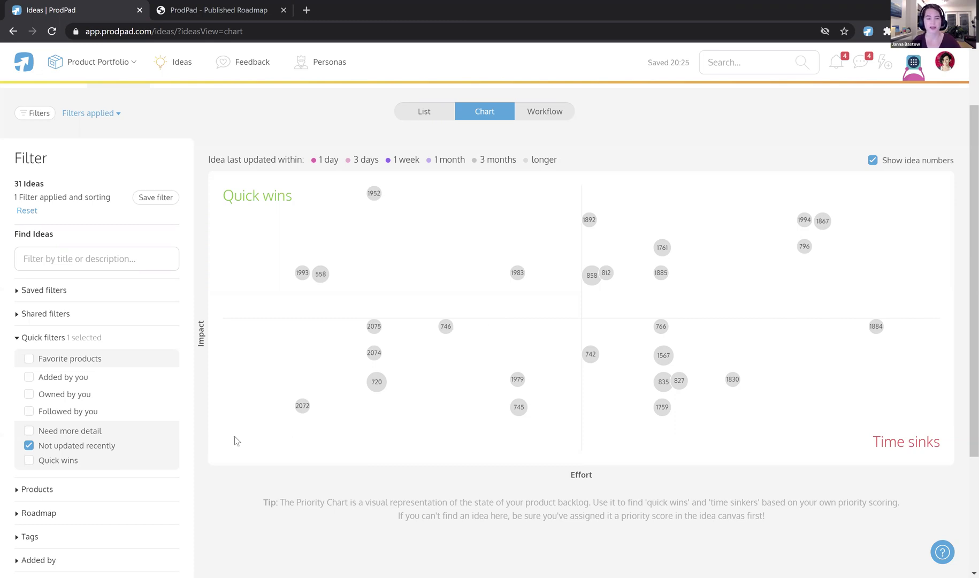
pyautogui.click(60, 448)
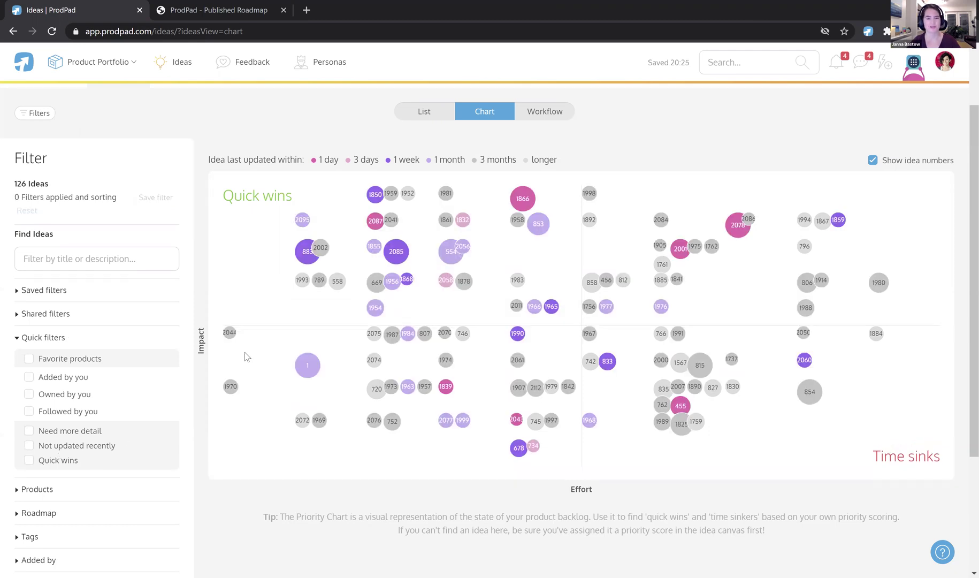
# Step: Examine ideas on the chart, view only those that need more detail, then clear and collapse the quick filters
pyautogui.moveTo(231, 340)
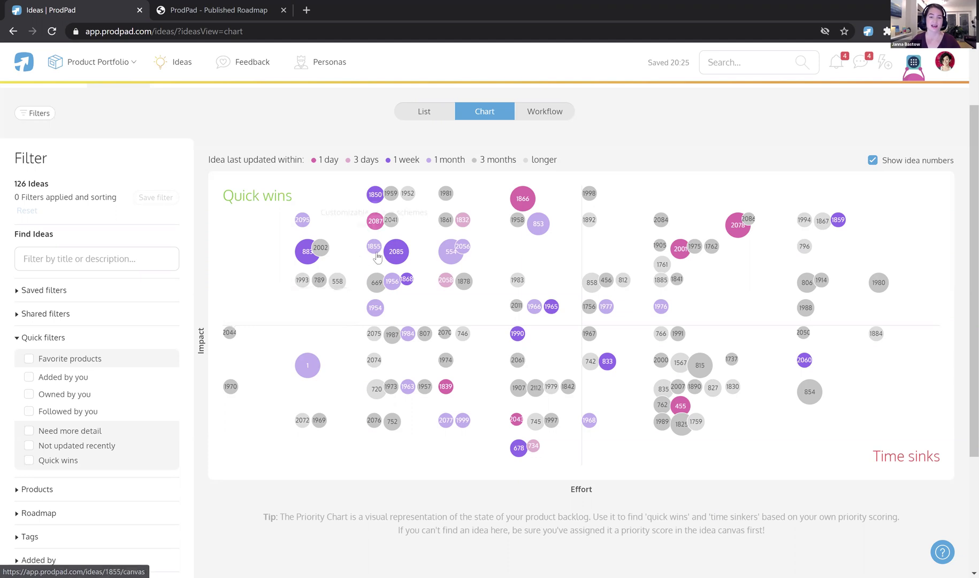
pyautogui.moveTo(394, 256)
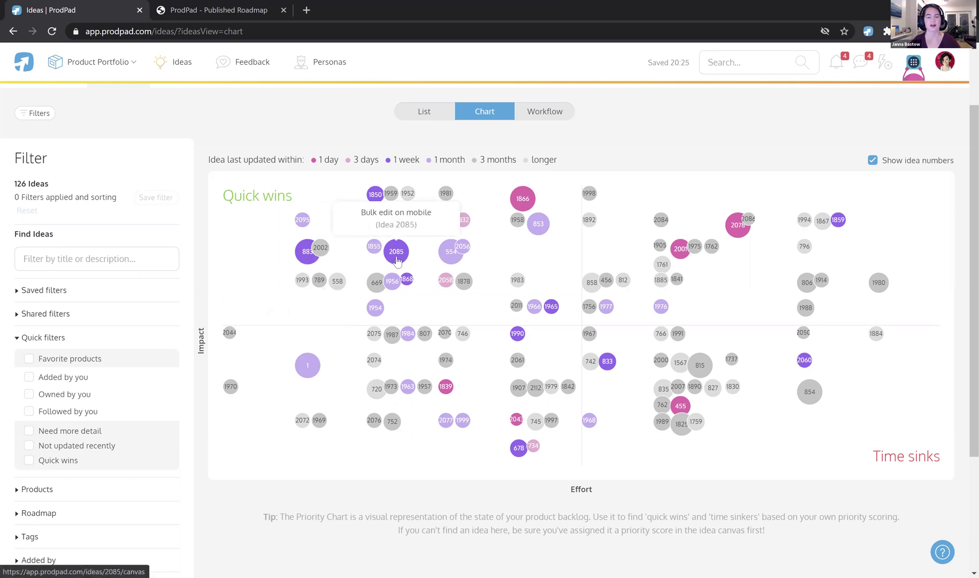
pyautogui.click(50, 433)
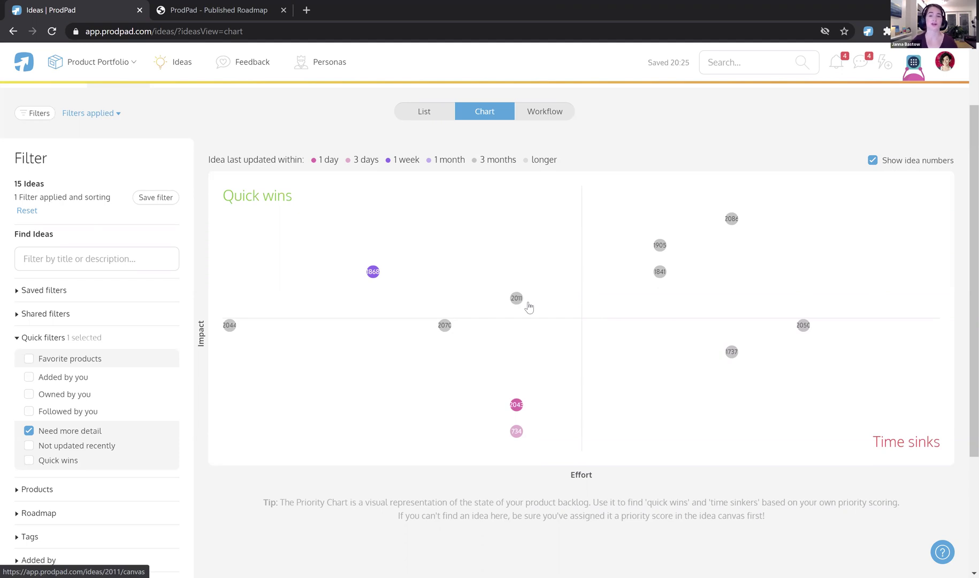
pyautogui.moveTo(520, 305)
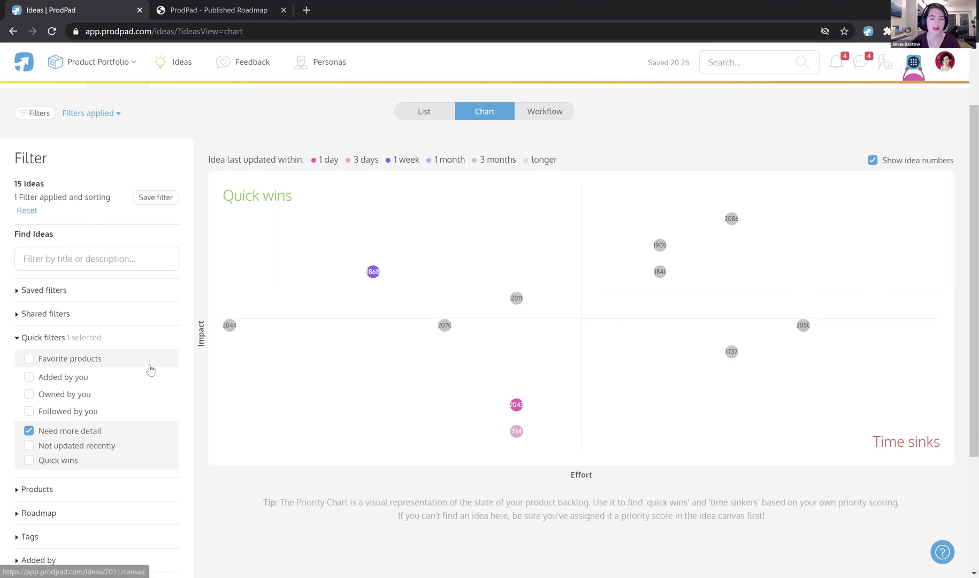
pyautogui.click(44, 434)
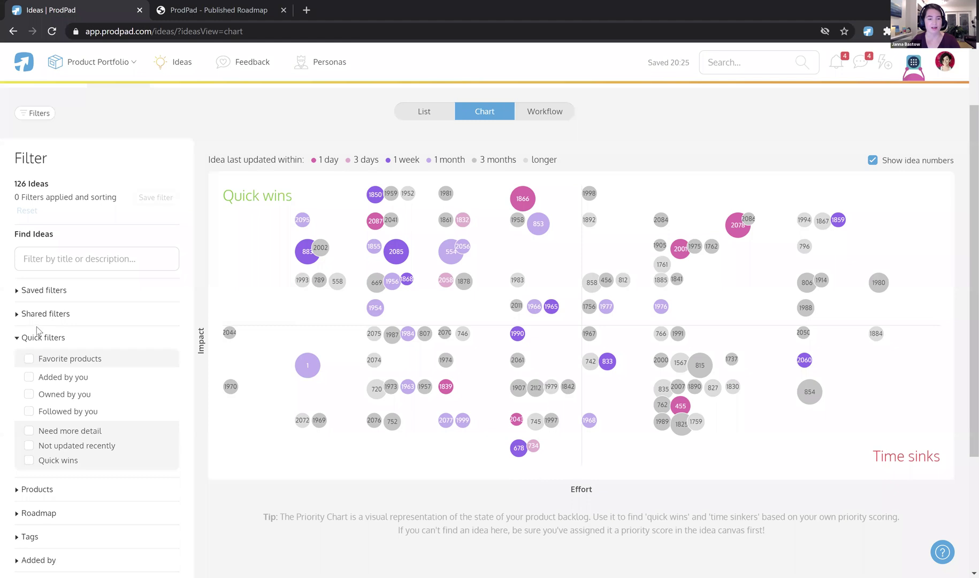
pyautogui.click(42, 339)
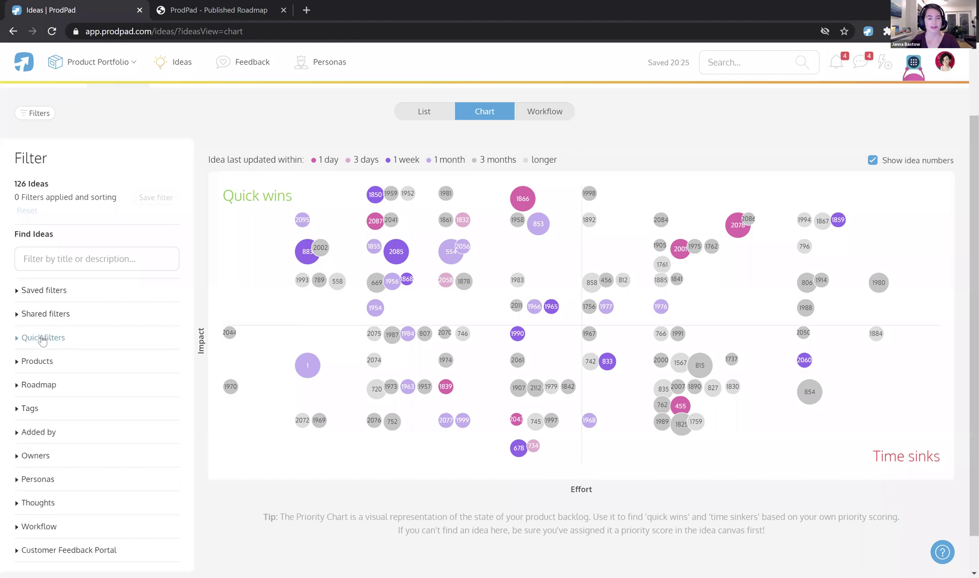
# Step: Filter the priority chart to ideas tagged Revenue that are linked to the landlord persona
pyautogui.click(37, 414)
pyautogui.scroll(-10, 53, 460)
pyautogui.scroll(-5, 57, 473)
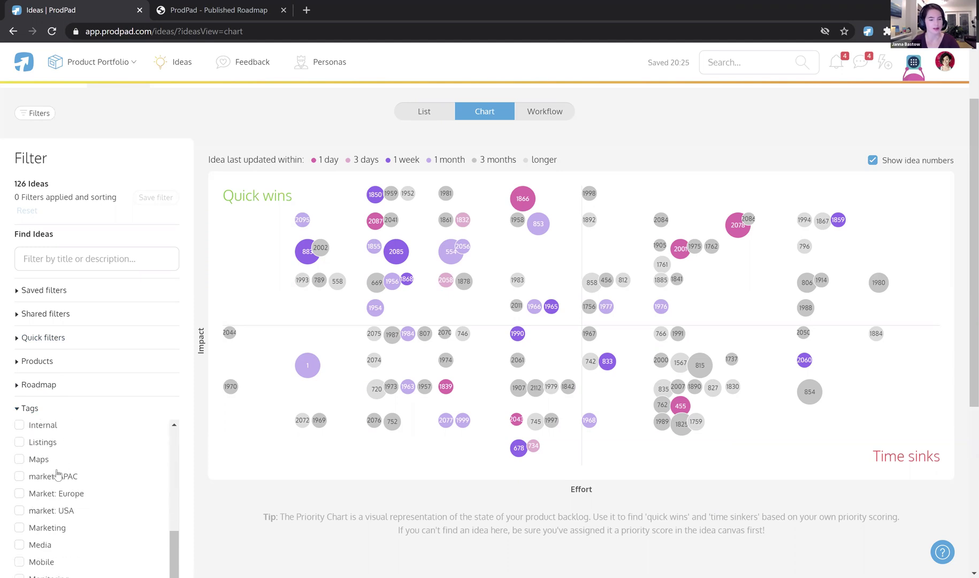
pyautogui.click(50, 555)
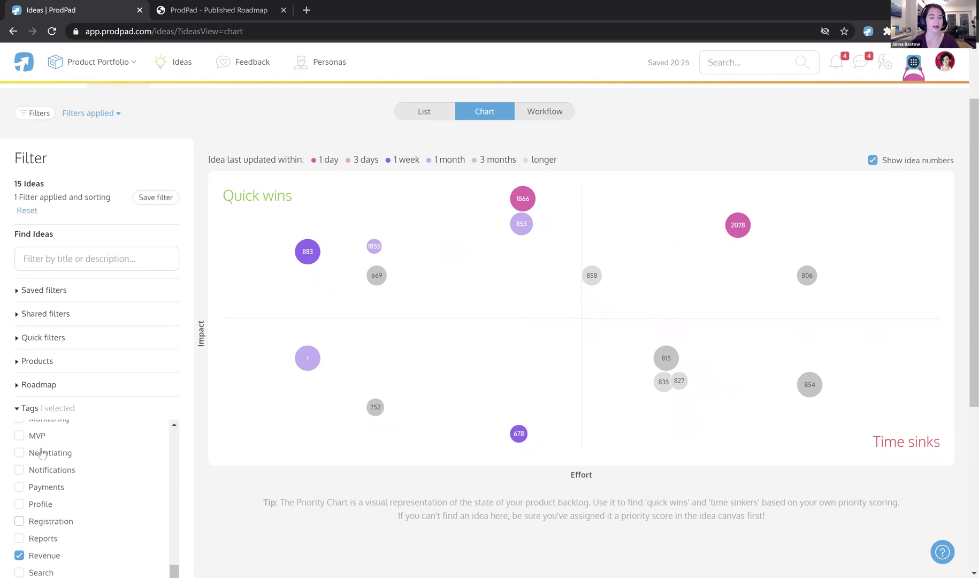
pyautogui.click(38, 408)
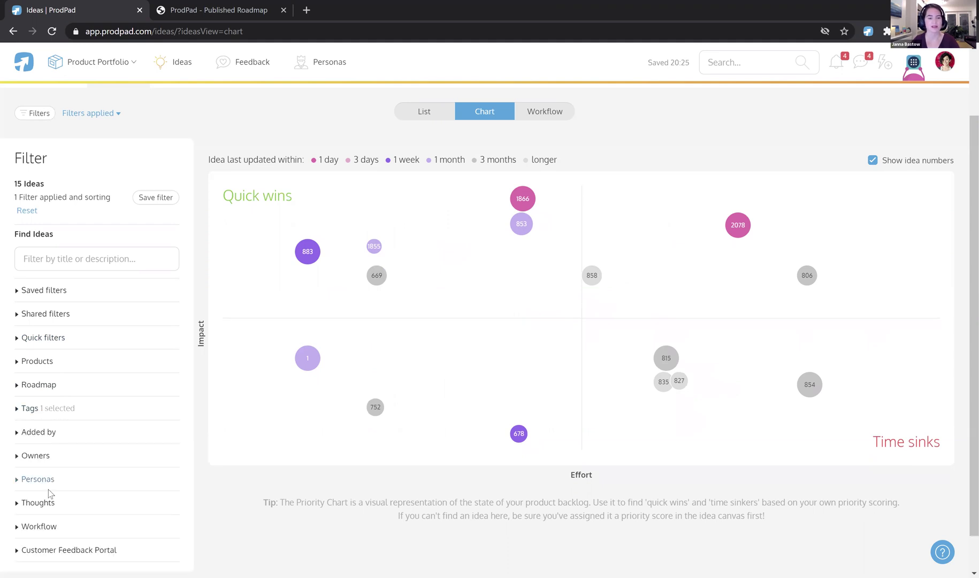
pyautogui.click(39, 483)
pyautogui.click(49, 566)
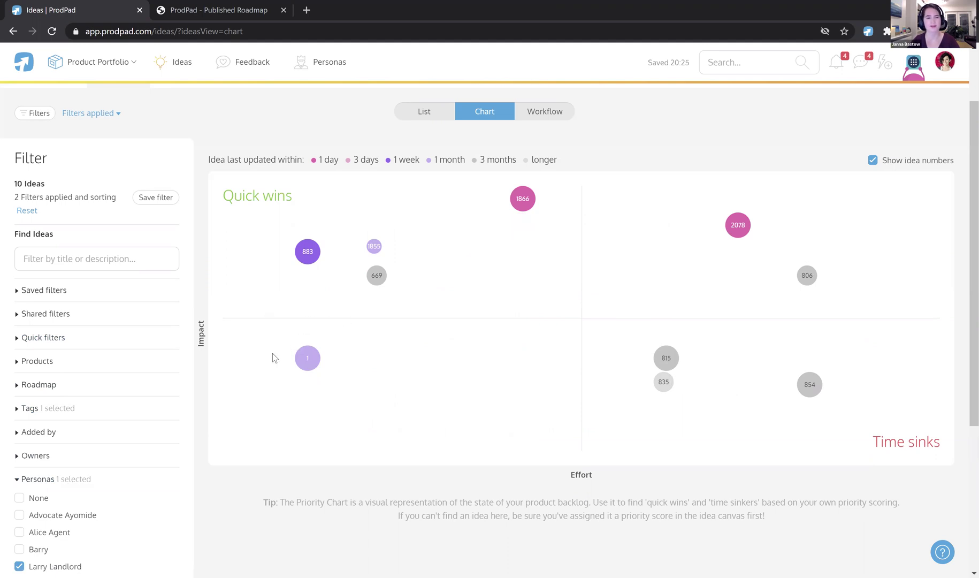
# Step: Narrow the filtered chart to ideas not on any roadmap, examine idea 1855, and reset all filters
pyautogui.click(46, 386)
pyautogui.click(54, 435)
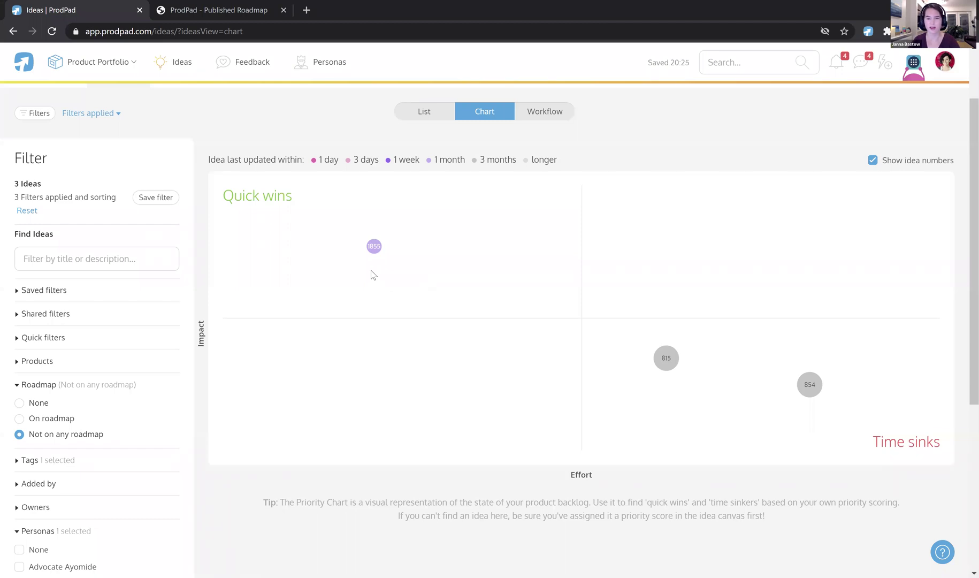
pyautogui.moveTo(371, 249)
pyautogui.click(34, 213)
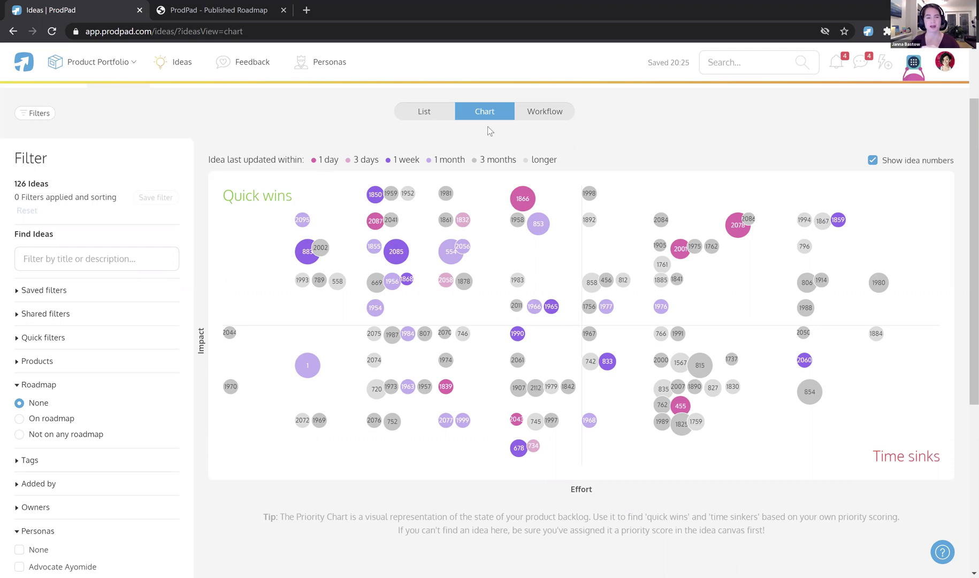
# Step: Show the backlog as a workflow board and review its stages from Ready for dev to Done, including synced In development ideas
pyautogui.click(534, 118)
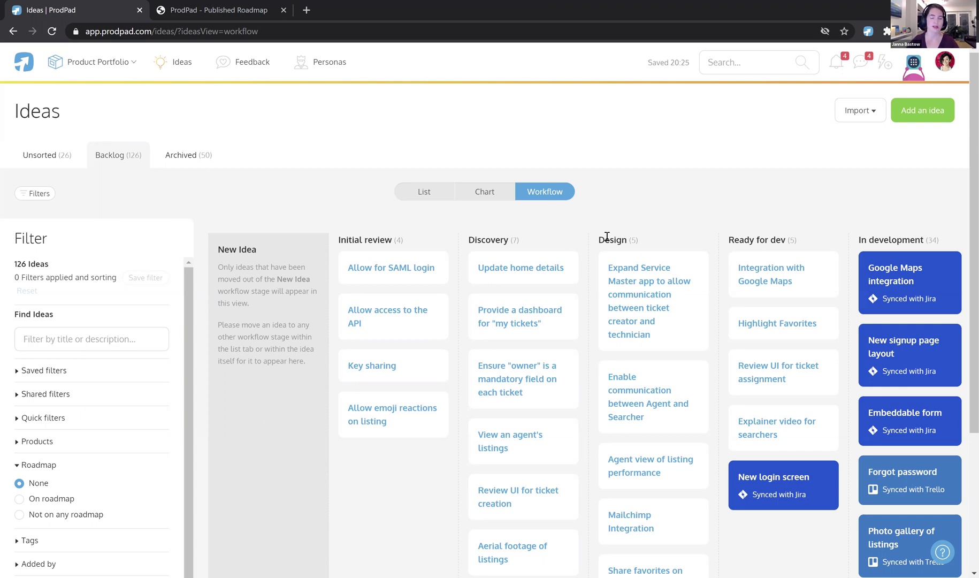
pyautogui.tripleClick(759, 236)
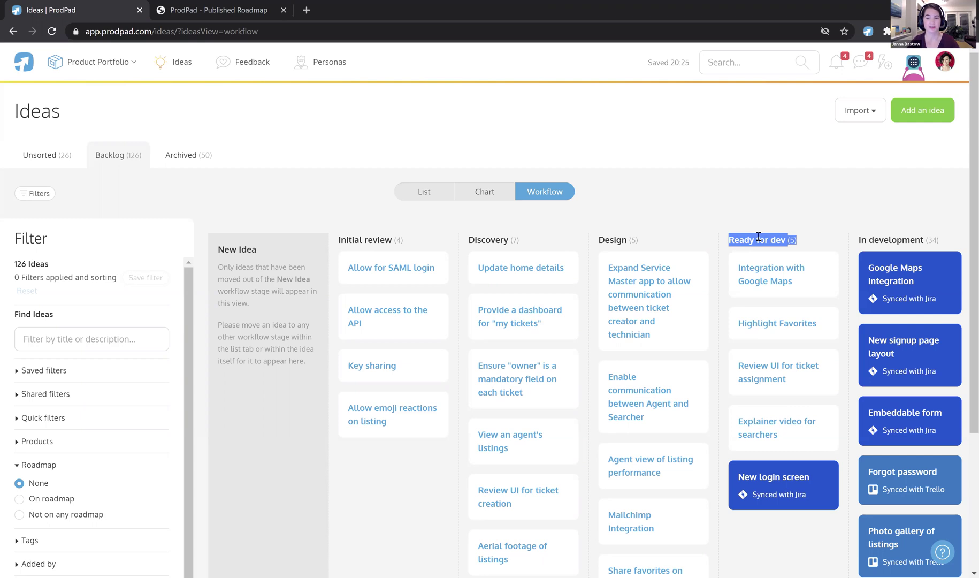
pyautogui.hscroll(5, 758, 236)
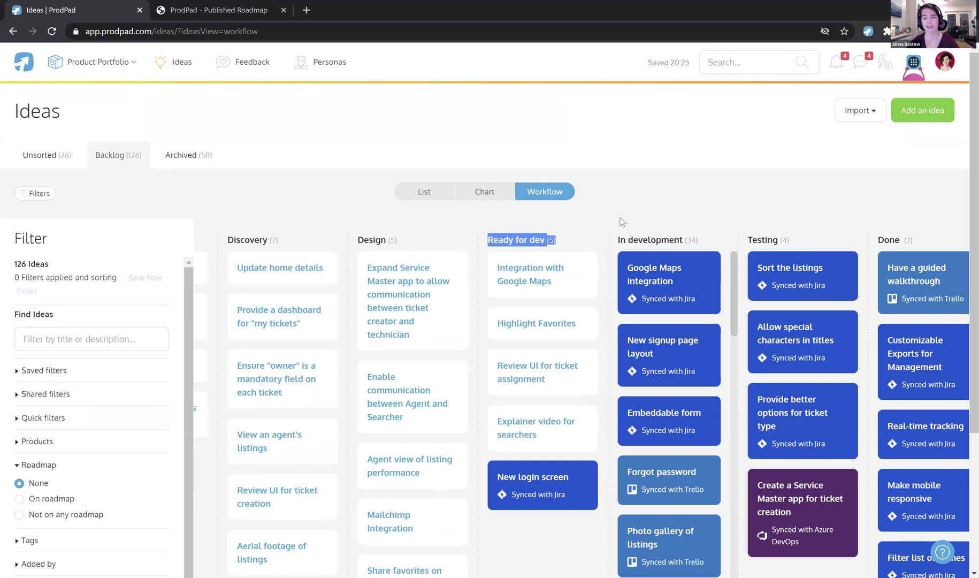
pyautogui.scroll(-5, 650, 456)
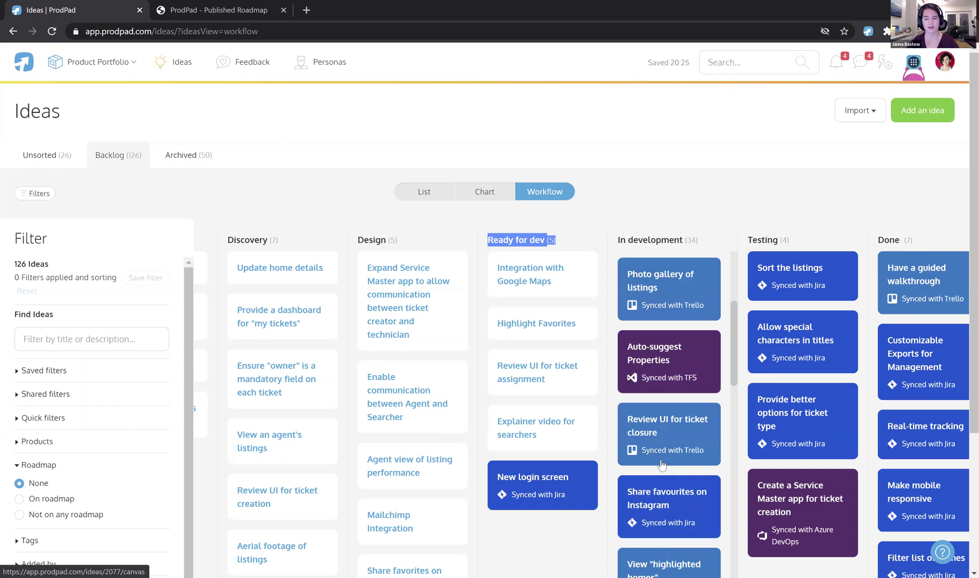
# Step: Examine the synced ideas in the In development, Testing and Done stages of the workflow board
pyautogui.scroll(-3, 662, 464)
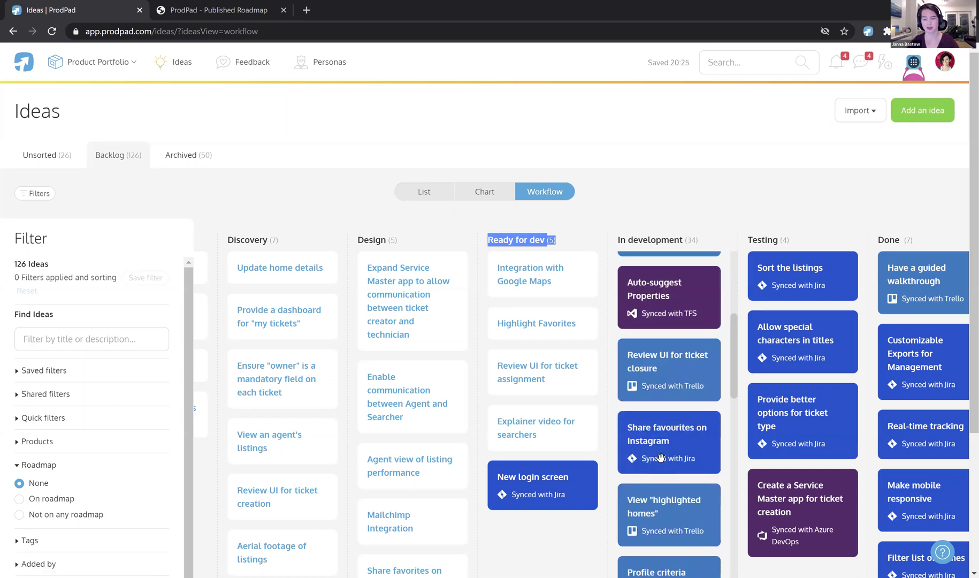
pyautogui.scroll(4, 659, 452)
pyautogui.hscroll(5, 660, 448)
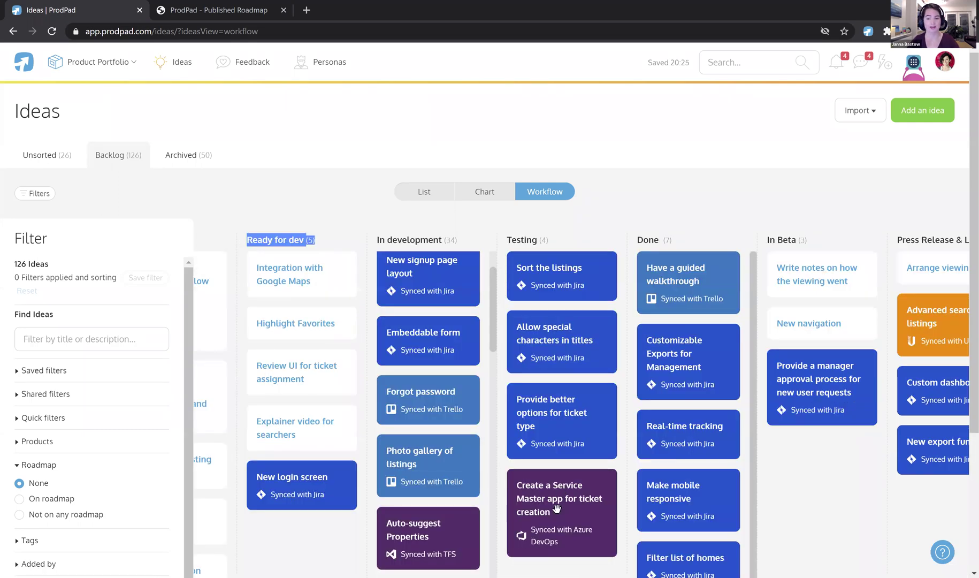
pyautogui.scroll(-1, 685, 431)
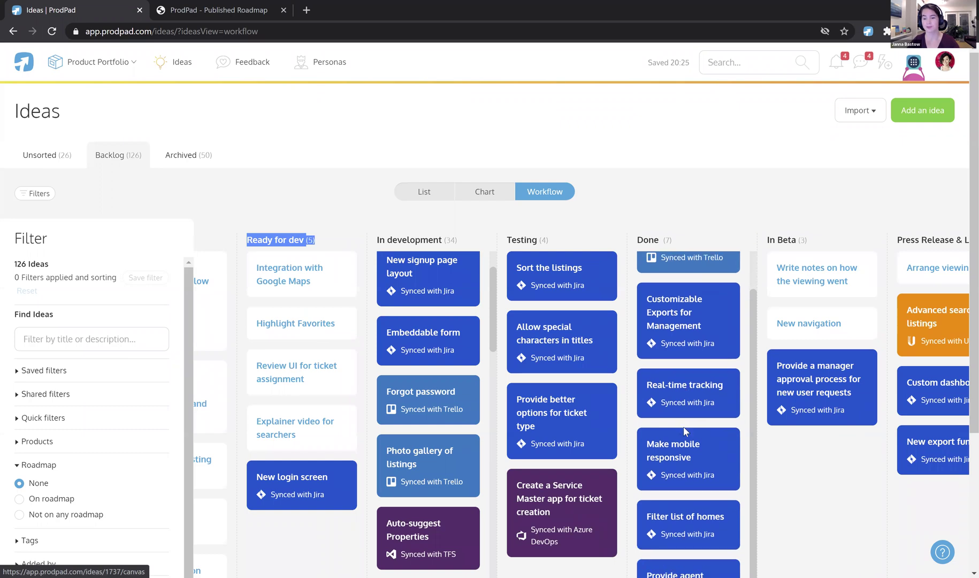
pyautogui.scroll(1, 685, 432)
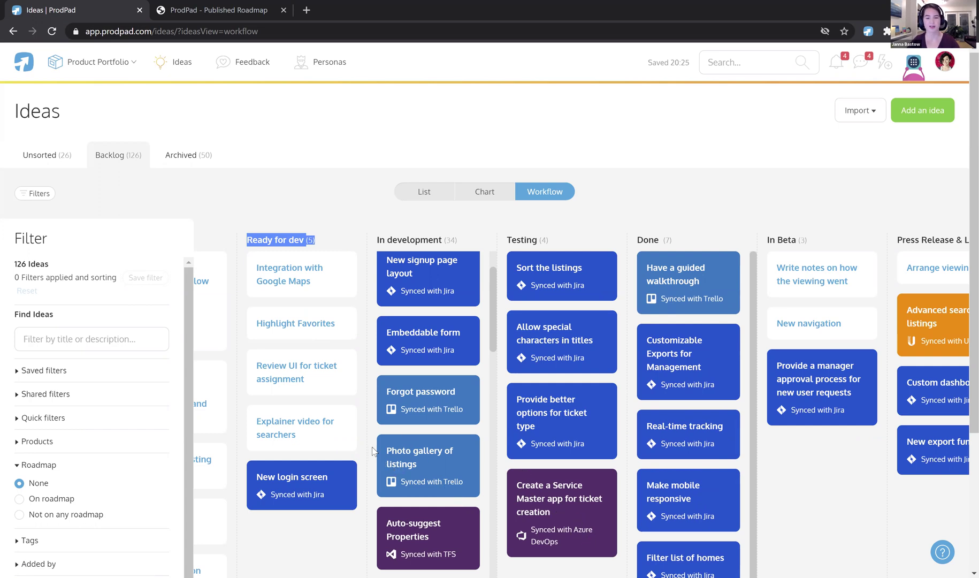
pyautogui.scroll(2, 471, 428)
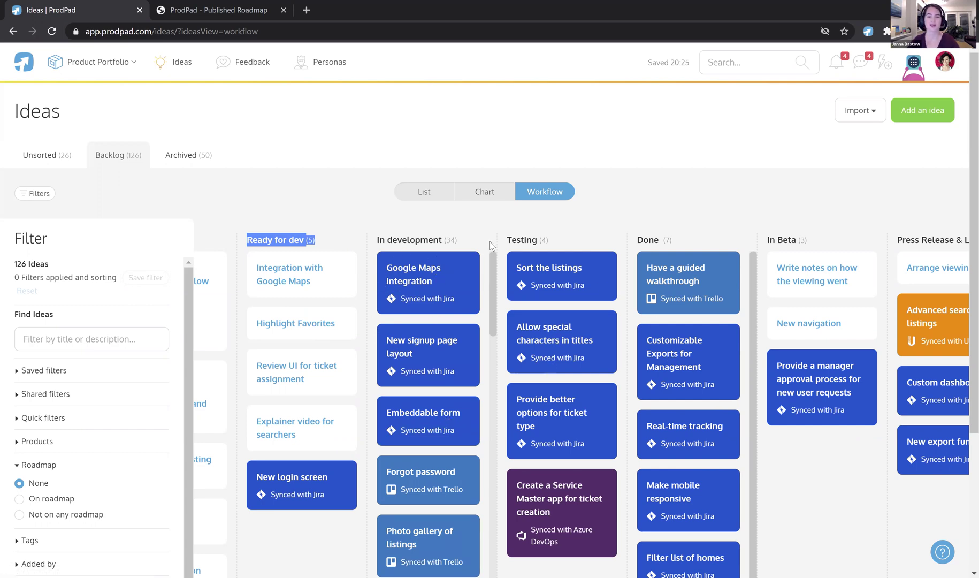
pyautogui.click(631, 221)
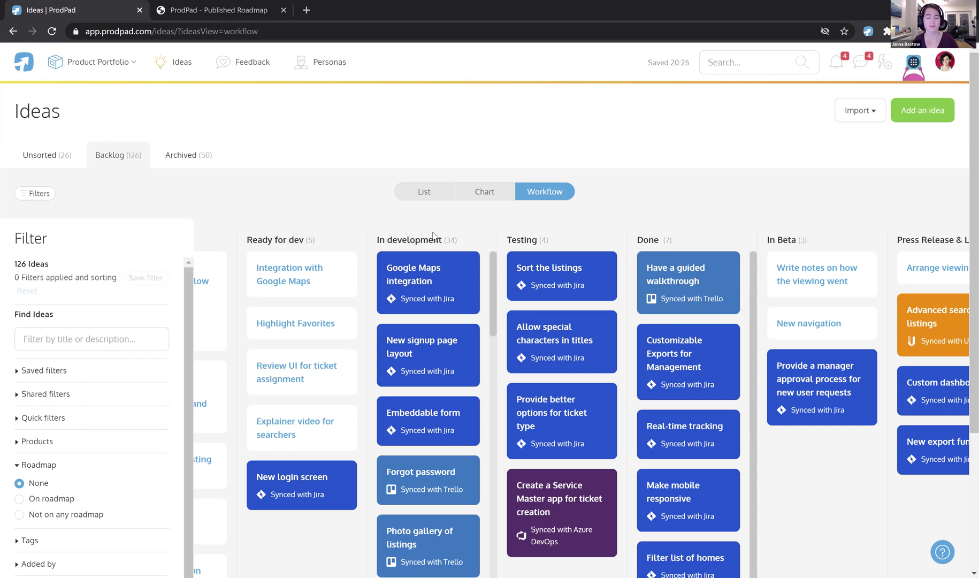
pyautogui.doubleClick(645, 239)
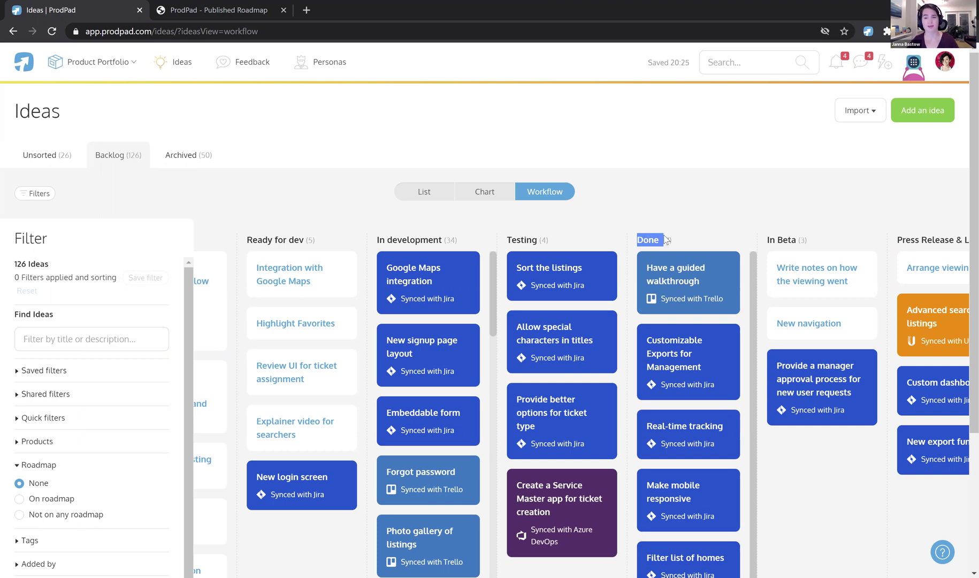
pyautogui.scroll(-2, 666, 240)
pyautogui.click(682, 160)
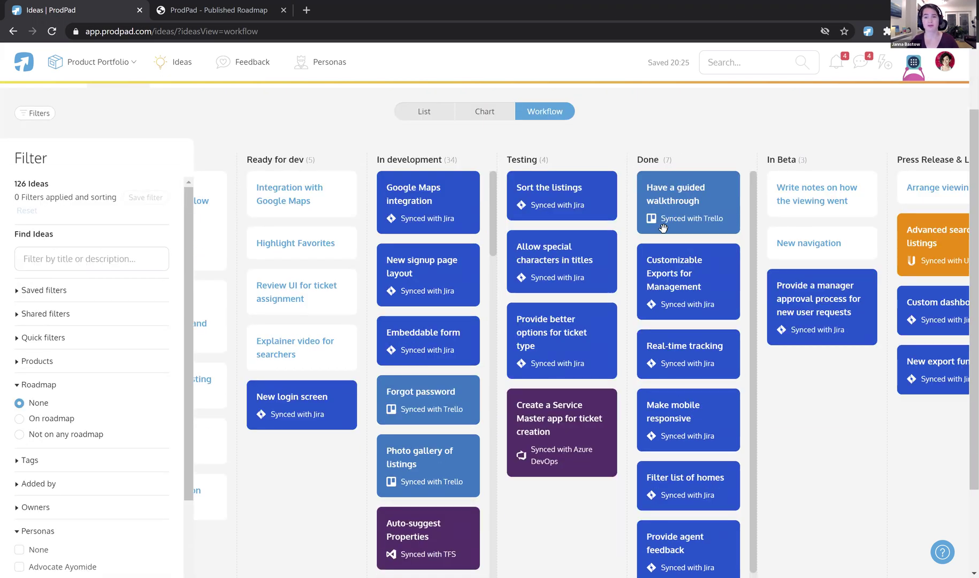
pyautogui.scroll(2, 665, 214)
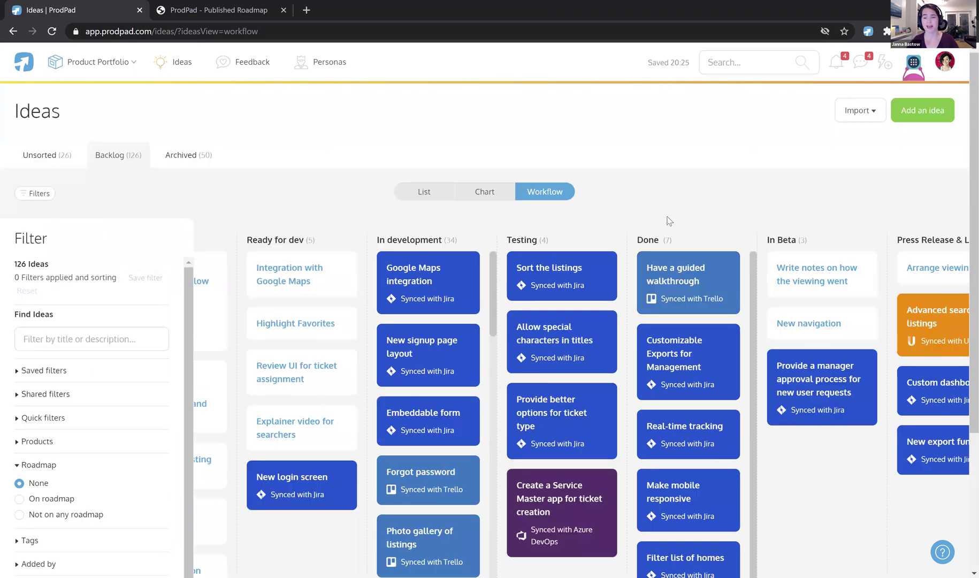
pyautogui.scroll(-3, 794, 530)
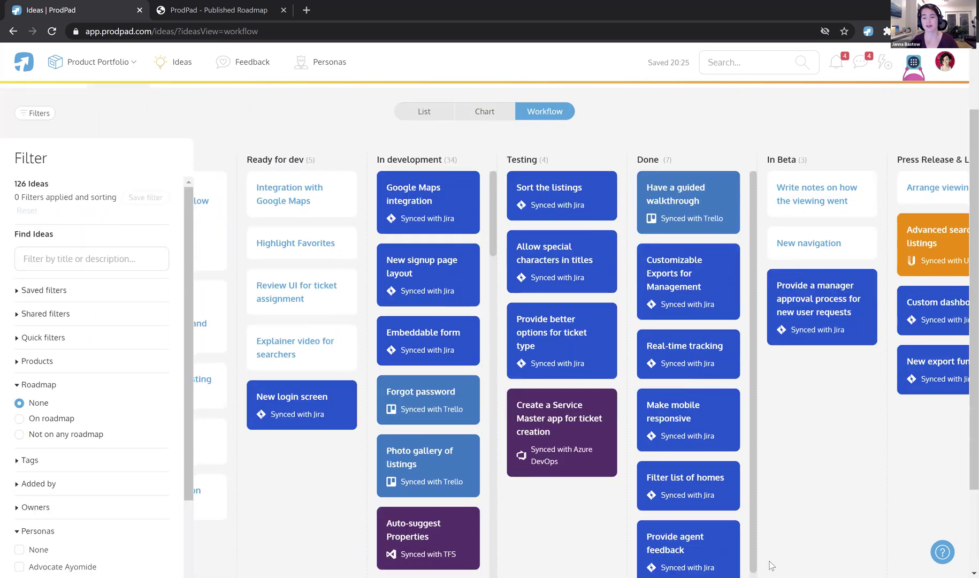
# Step: Review the workflow stages after Done, from In Beta to Not doing, and return to the start of the board
pyautogui.hscroll(6, 721, 491)
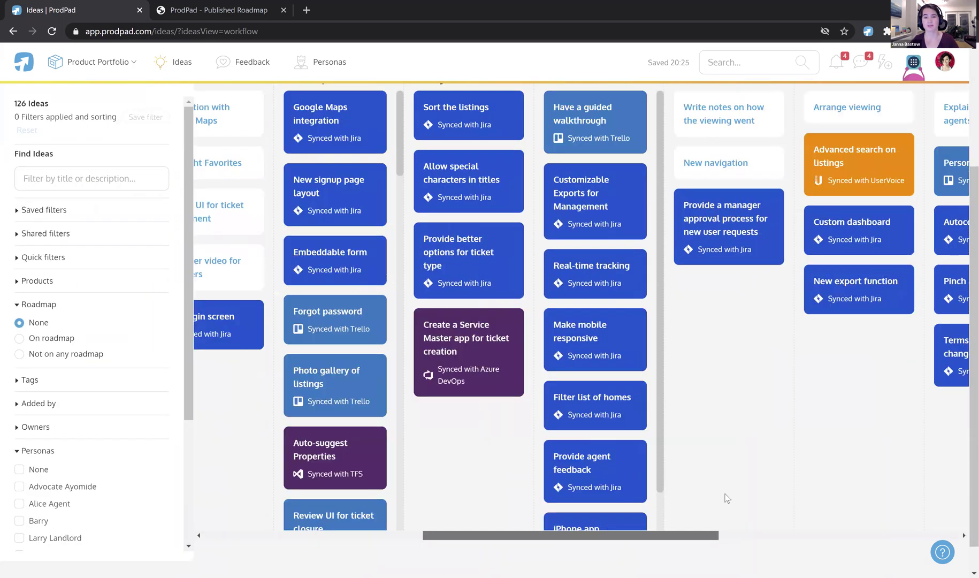
pyautogui.scroll(3, 667, 516)
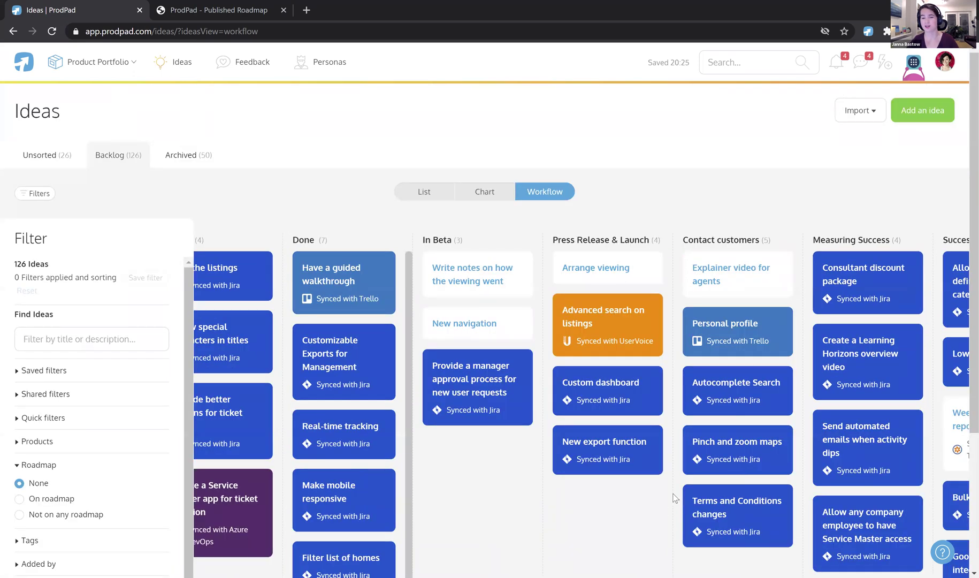
pyautogui.scroll(-2, 669, 500)
pyautogui.scroll(-2, 679, 503)
pyautogui.scroll(2, 689, 519)
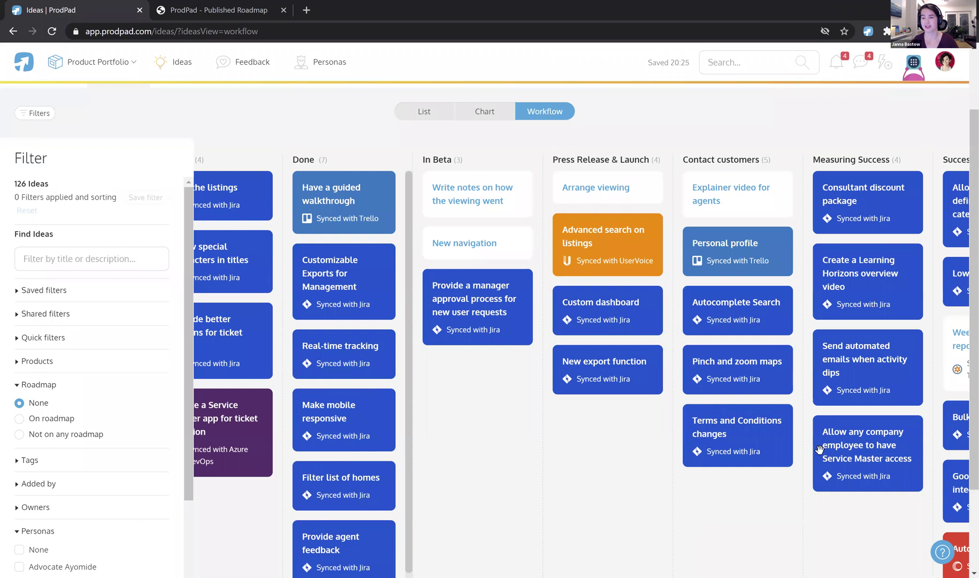
pyautogui.scroll(-1, 802, 502)
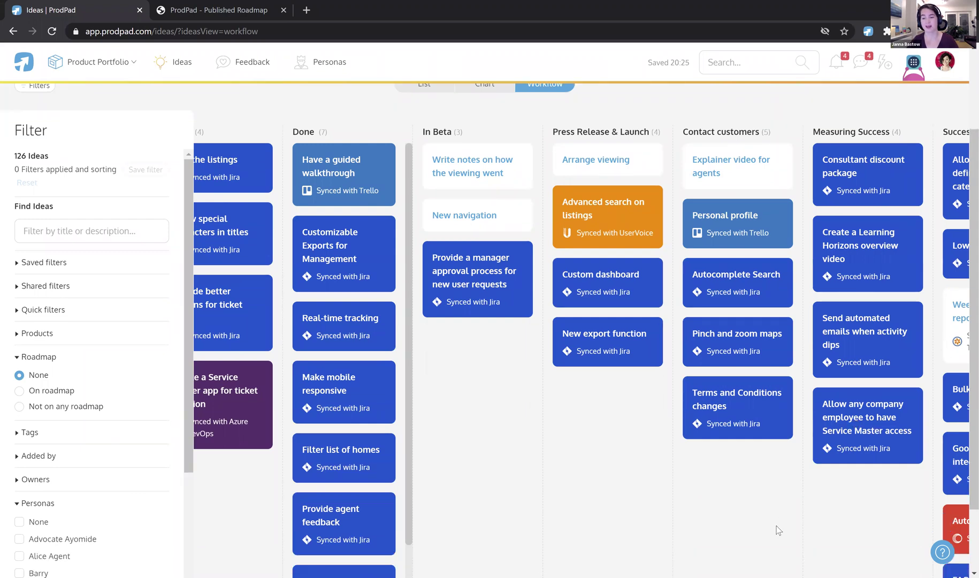
pyautogui.hscroll(5, 781, 526)
pyautogui.scroll(1, 772, 513)
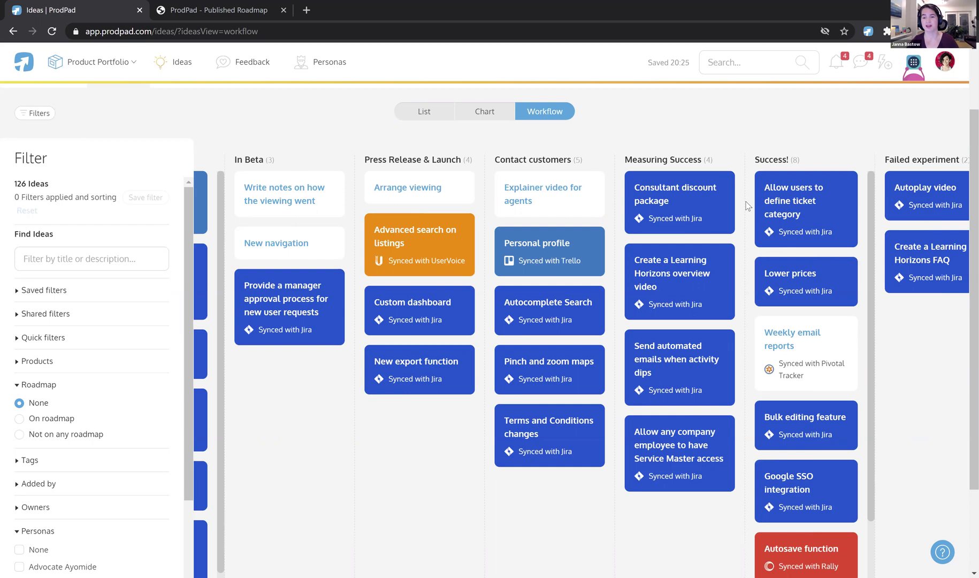
pyautogui.scroll(-2, 704, 526)
pyautogui.moveTo(706, 538); pyautogui.dragTo(773, 534)
pyautogui.scroll(2, 779, 504)
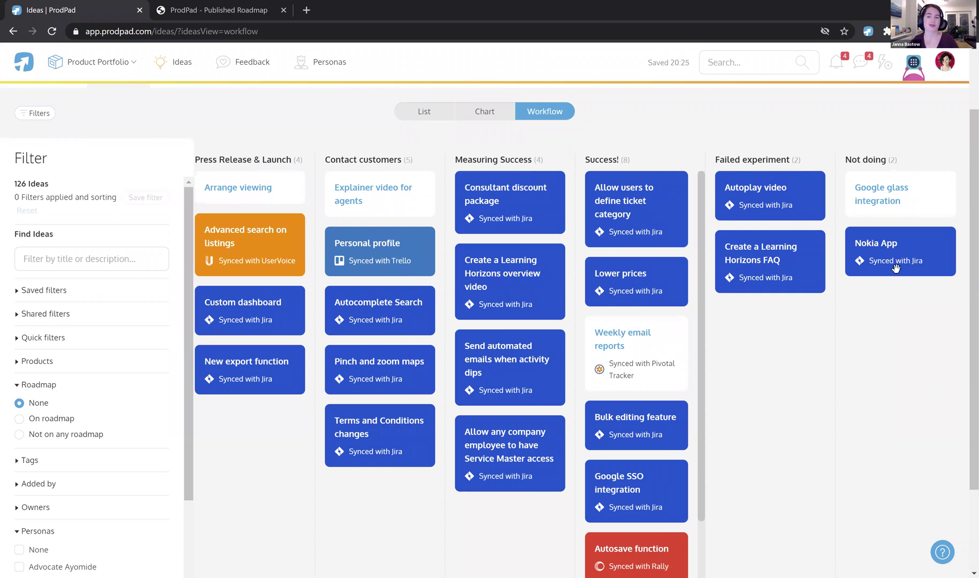
pyautogui.scroll(2, 736, 273)
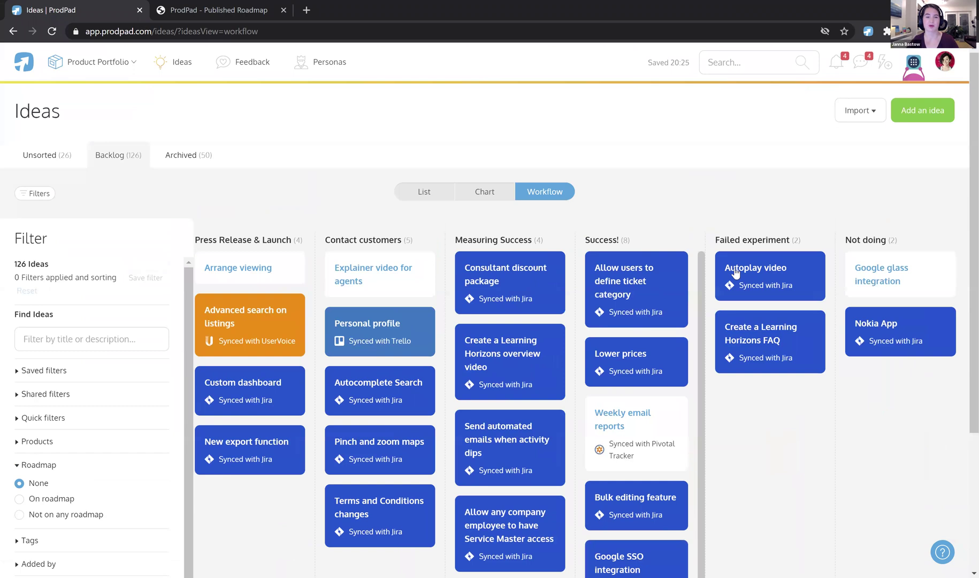
pyautogui.hscroll(-10, 736, 273)
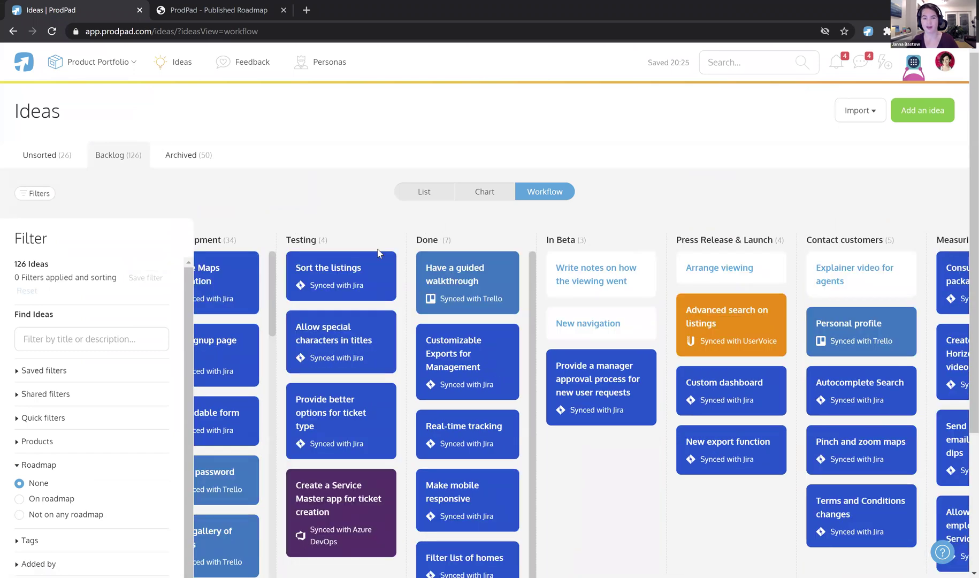
pyautogui.hscroll(10, 540, 324)
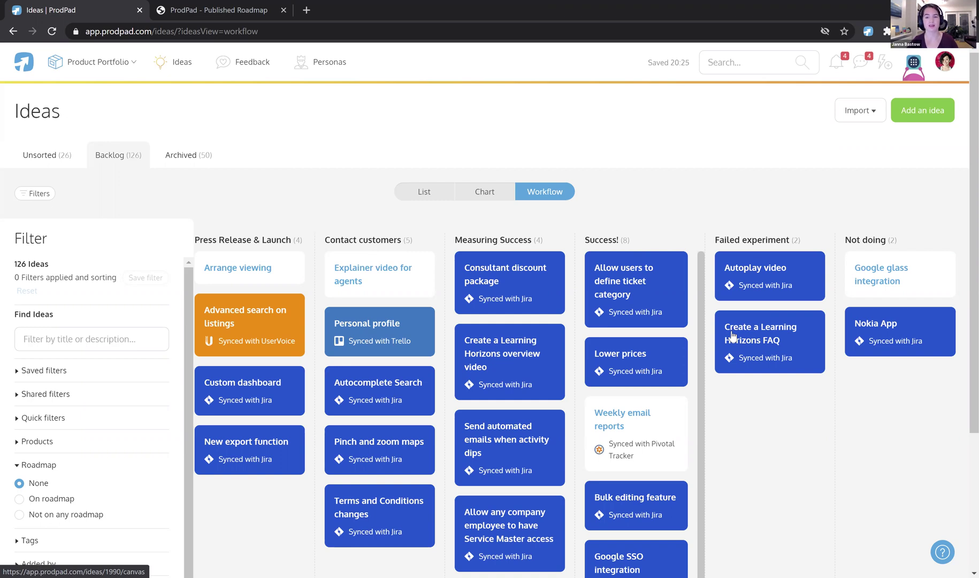
pyautogui.hscroll(-5, 729, 351)
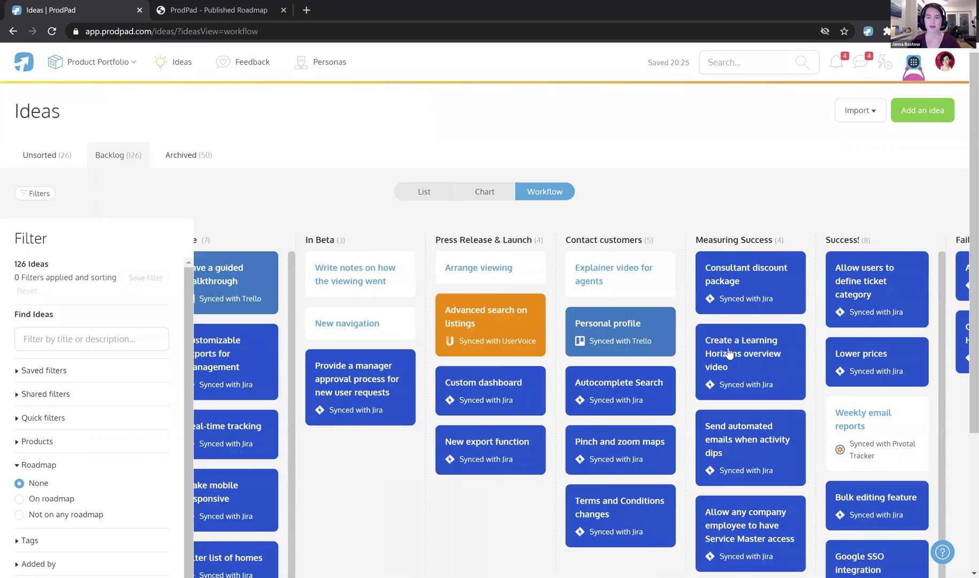
pyautogui.hscroll(-20, 729, 350)
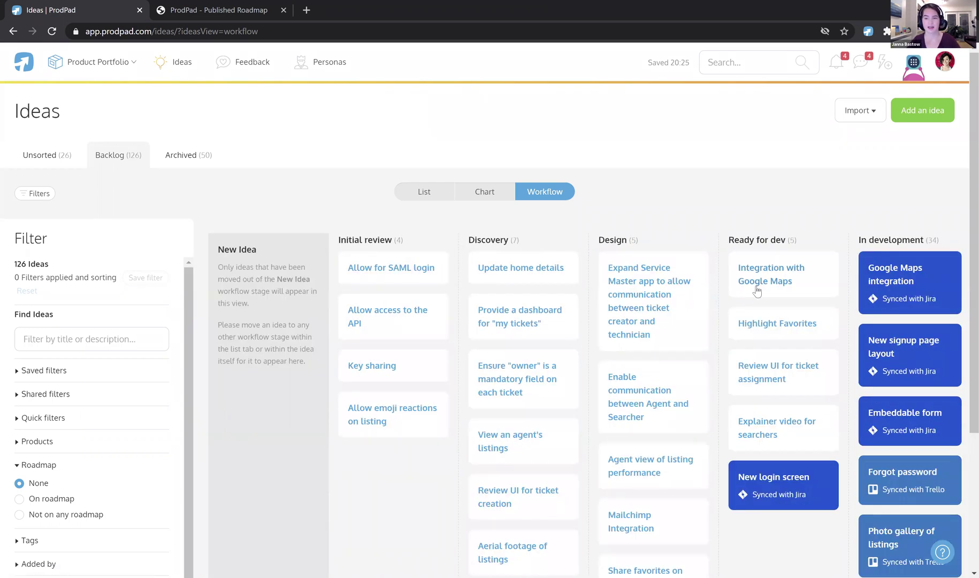
# Step: Return to the priority chart, open idea 2087 and examine its questions on the problem to solve and expected value
pyautogui.click(485, 195)
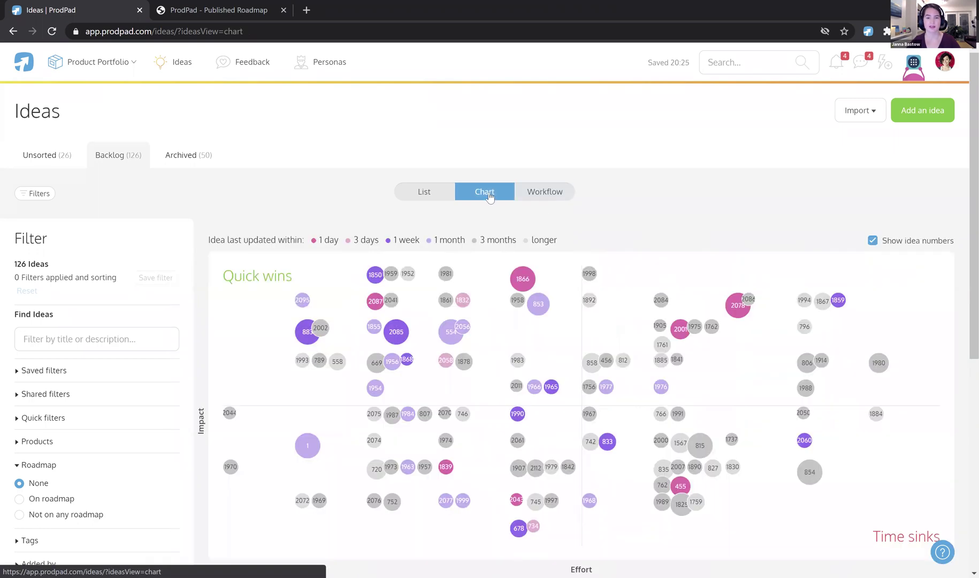
pyautogui.click(376, 302)
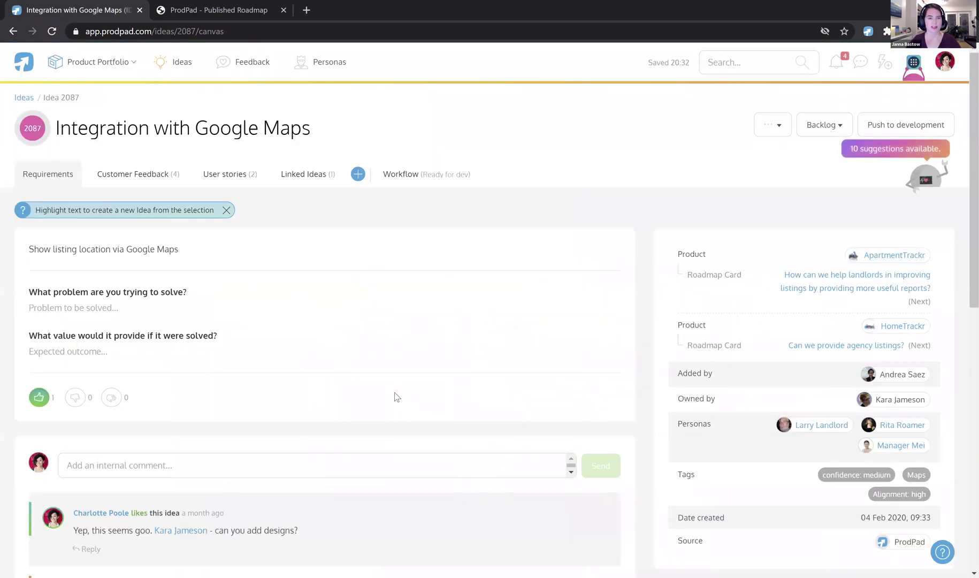
pyautogui.tripleClick(158, 292)
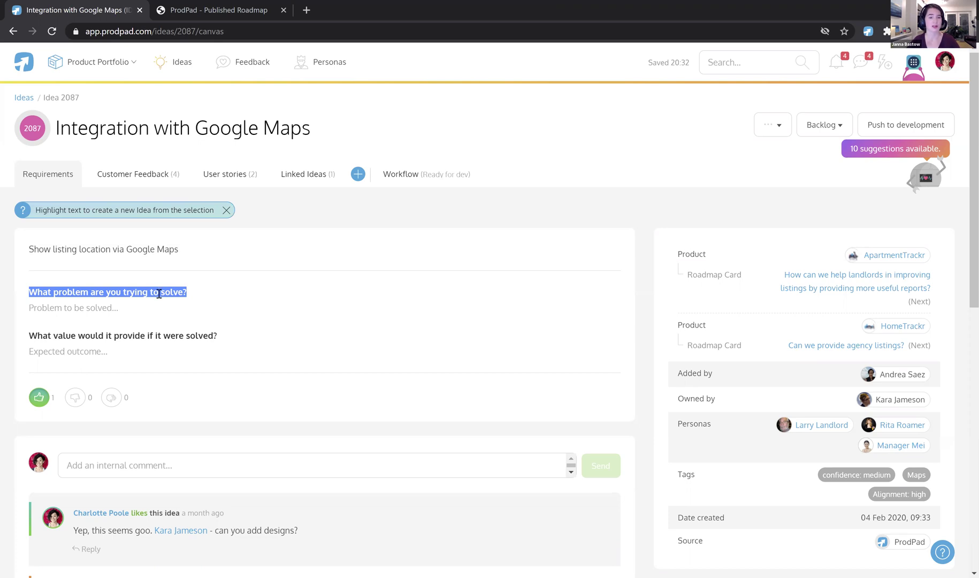
pyautogui.tripleClick(161, 335)
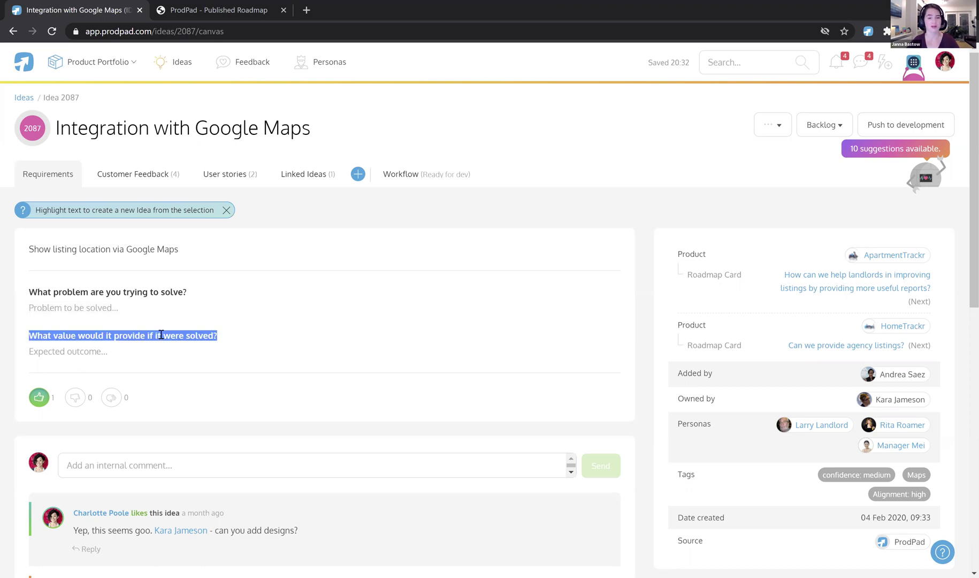
pyautogui.click(161, 335)
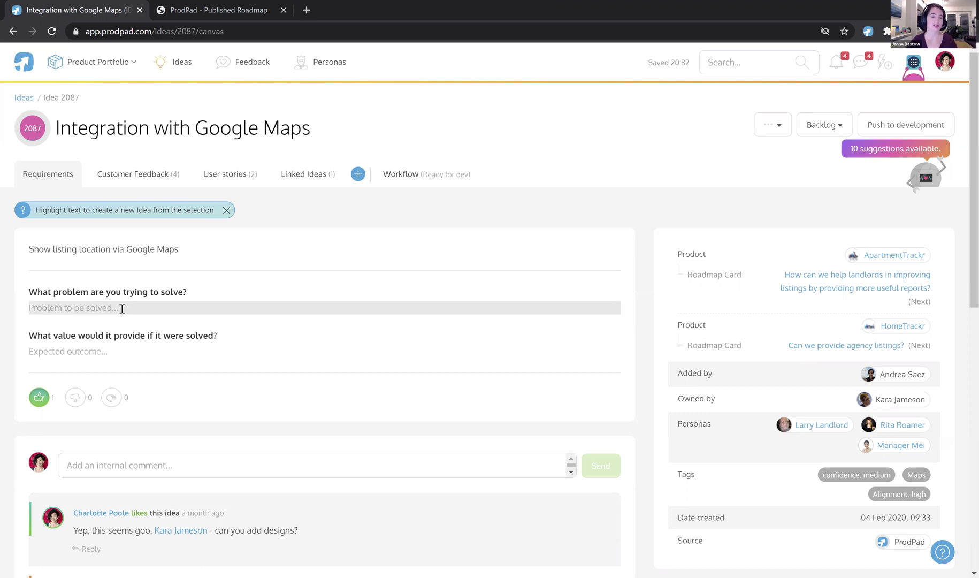
# Step: Change the vote on the Google Maps integration idea to Unsure
pyautogui.moveTo(45, 402)
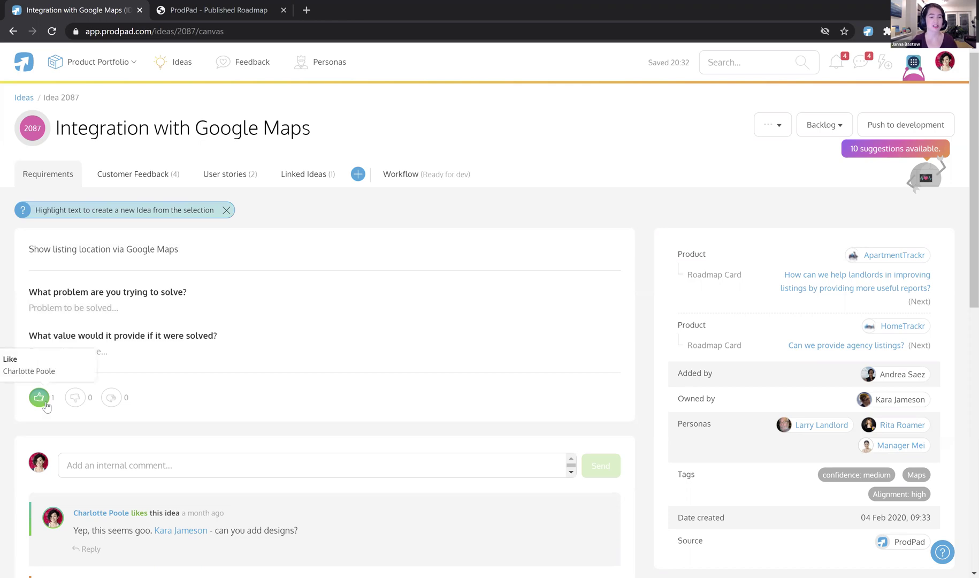
pyautogui.click(108, 401)
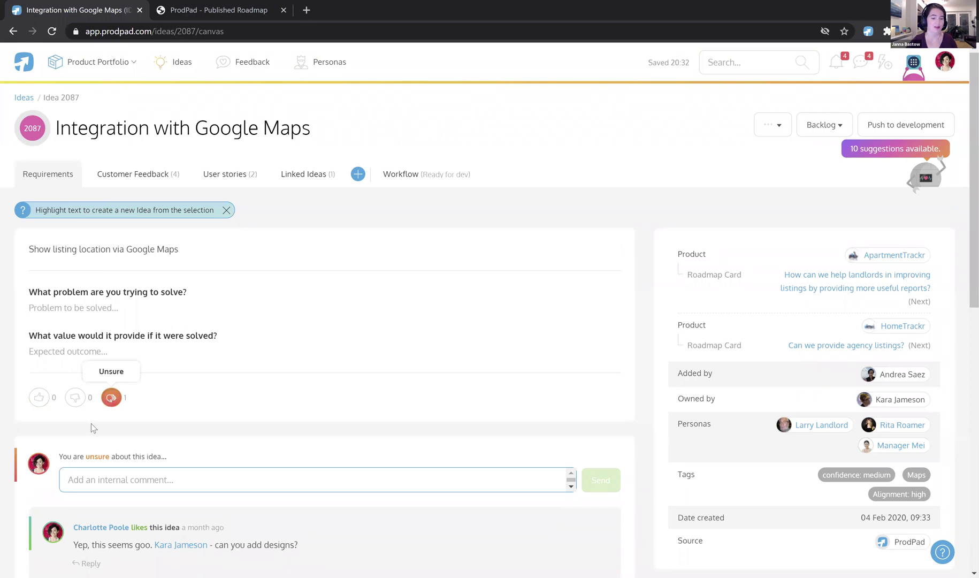
pyautogui.write('ds asd ')
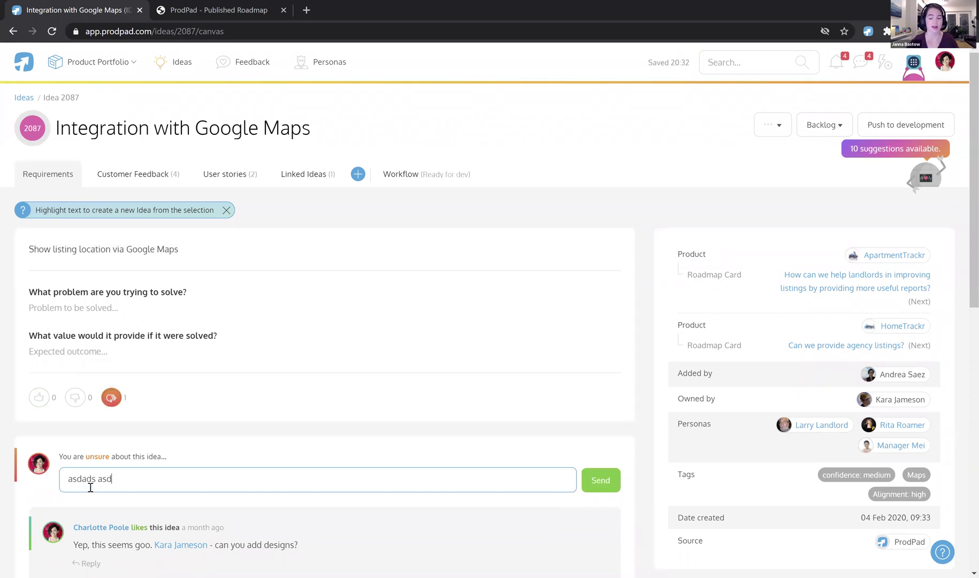
pyautogui.write('@')
pyautogui.press('BackSpace')
pyautogui.press('BackSpace')
pyautogui.press('BackSpace')
pyautogui.press('BackSpace')
pyautogui.press('BackSpace')
pyautogui.press('BackSpace')
pyautogui.press('BackSpace')
pyautogui.press('BackSpace')
pyautogui.press('BackSpace')
pyautogui.press('BackSpace')
pyautogui.press('BackSpace')
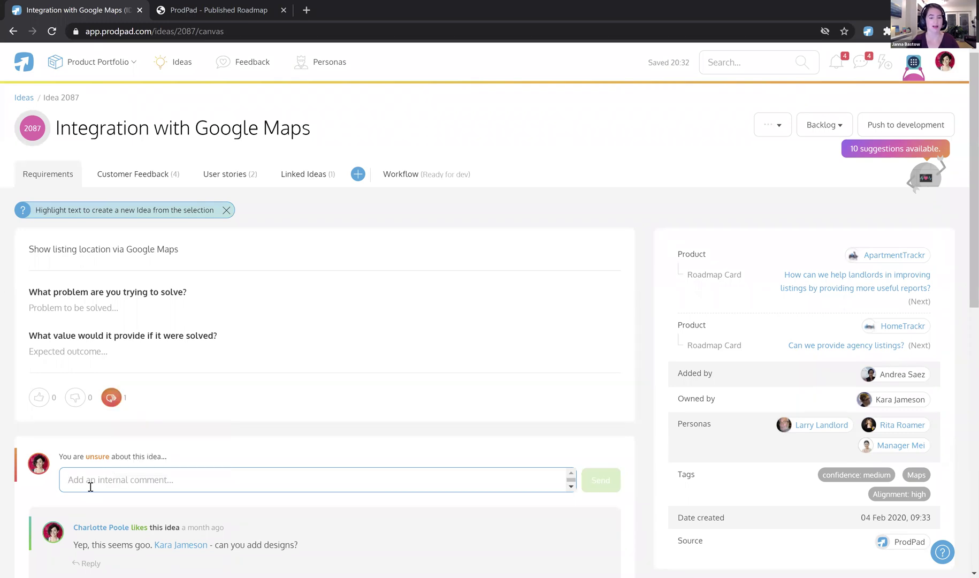
# Step: Open a reply to the comment asking about the idea's value and review the rest of the discussion
pyautogui.scroll(-3, 14, 500)
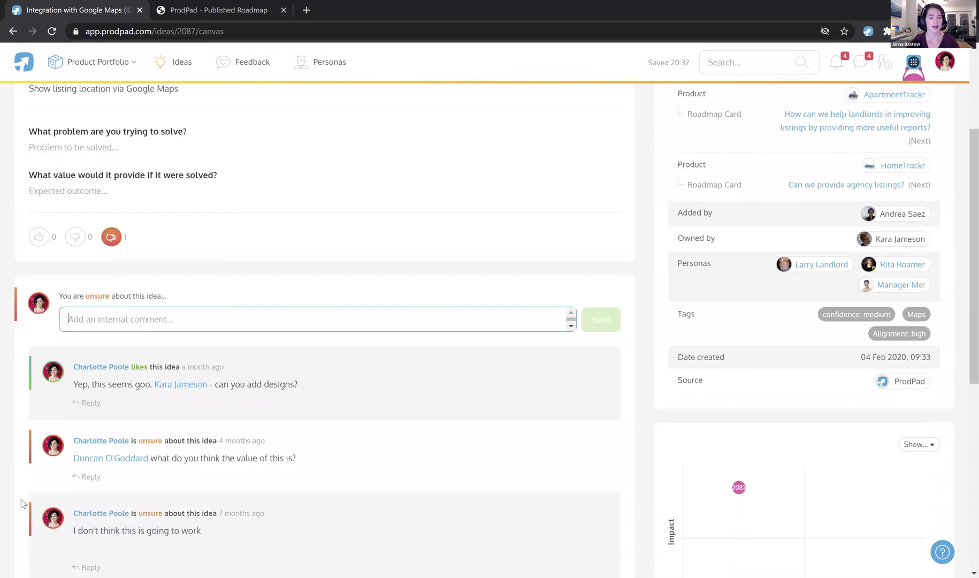
pyautogui.click(98, 480)
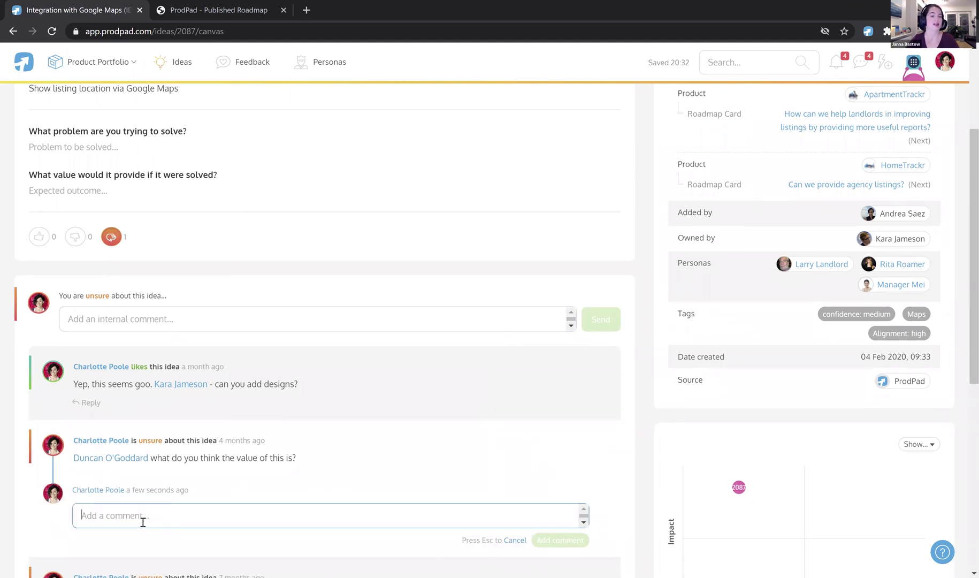
pyautogui.scroll(-5, 138, 502)
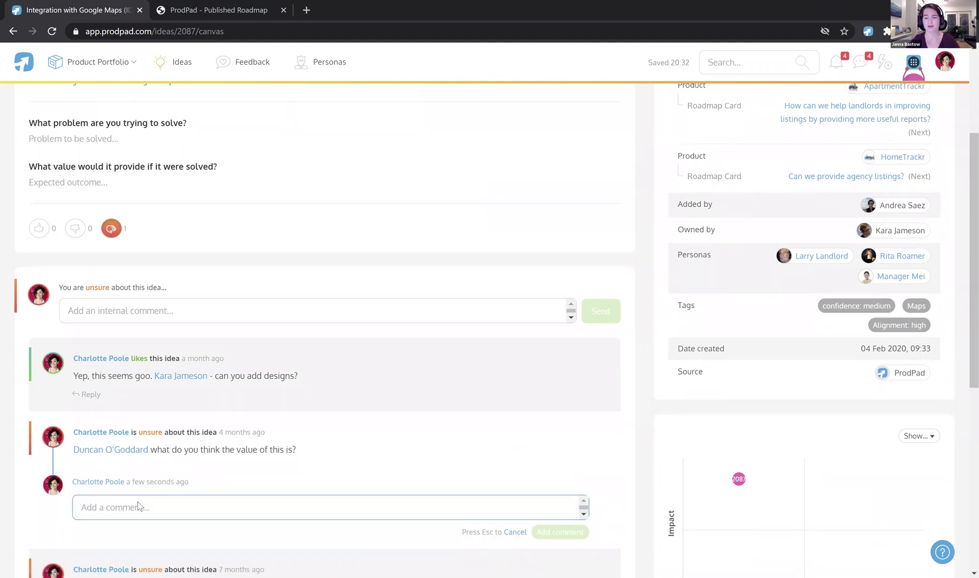
pyautogui.scroll(3, 137, 501)
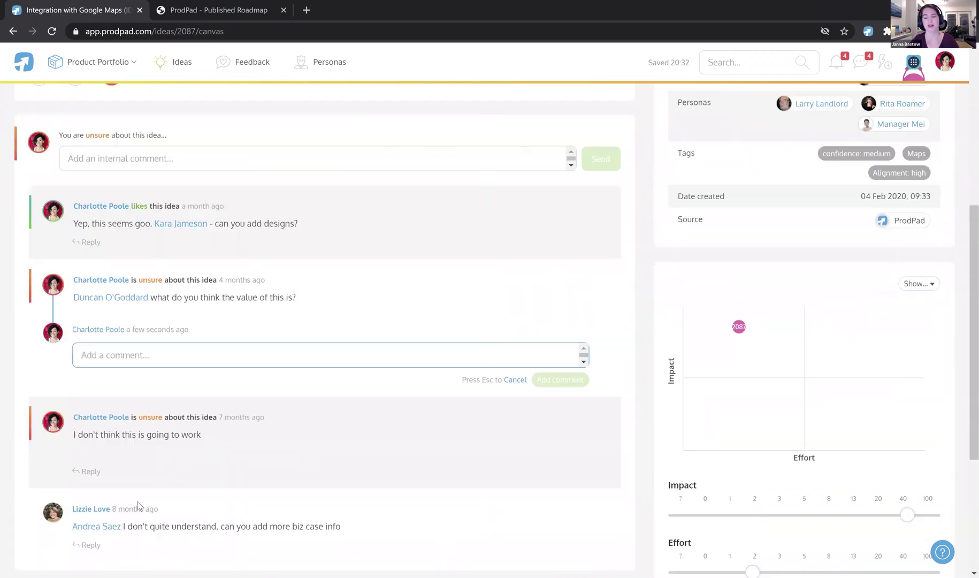
# Step: Move idea 2087 on its impact and effort chart to a lower effort and slightly lower impact
pyautogui.moveTo(739, 410); pyautogui.dragTo(719, 428)
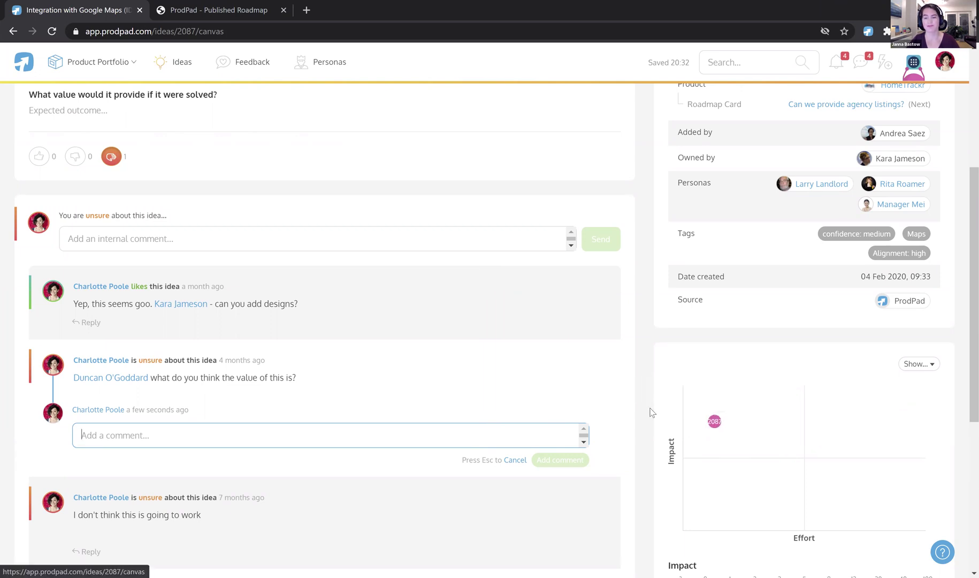
# Step: In idea 2087's user stories, correct "porder" to "order" in the existing description and review the acceptance criteria
pyautogui.scroll(5, 650, 409)
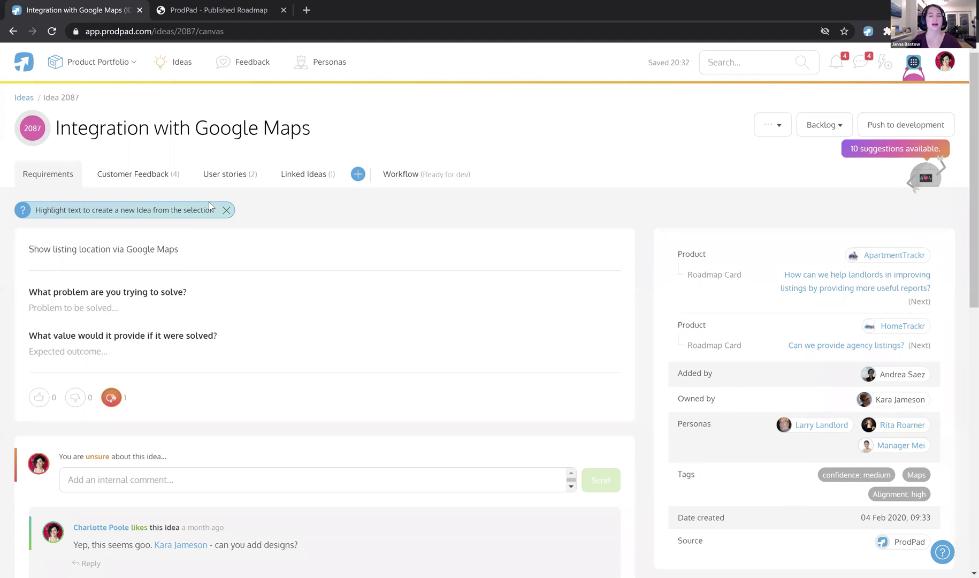
pyautogui.click(217, 180)
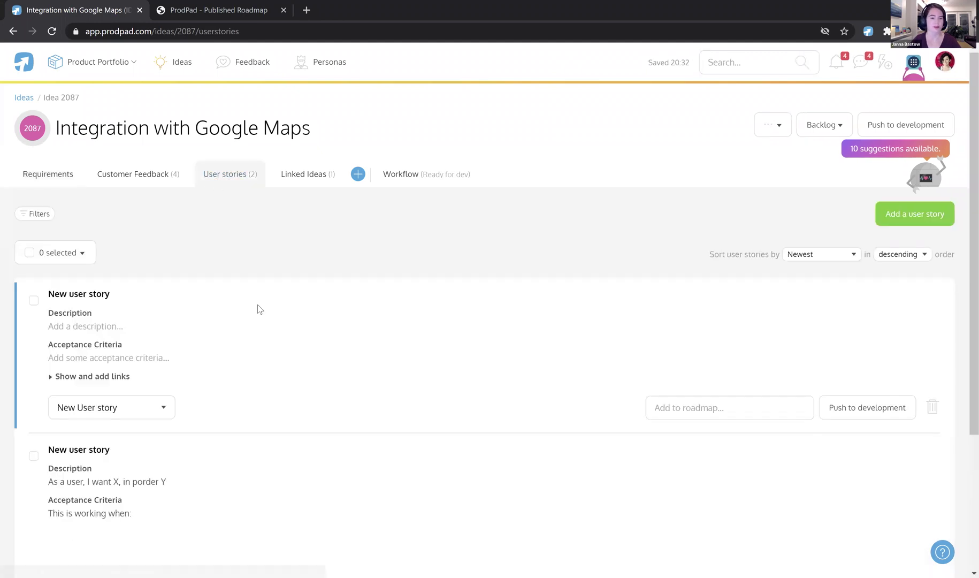
pyautogui.click(135, 482)
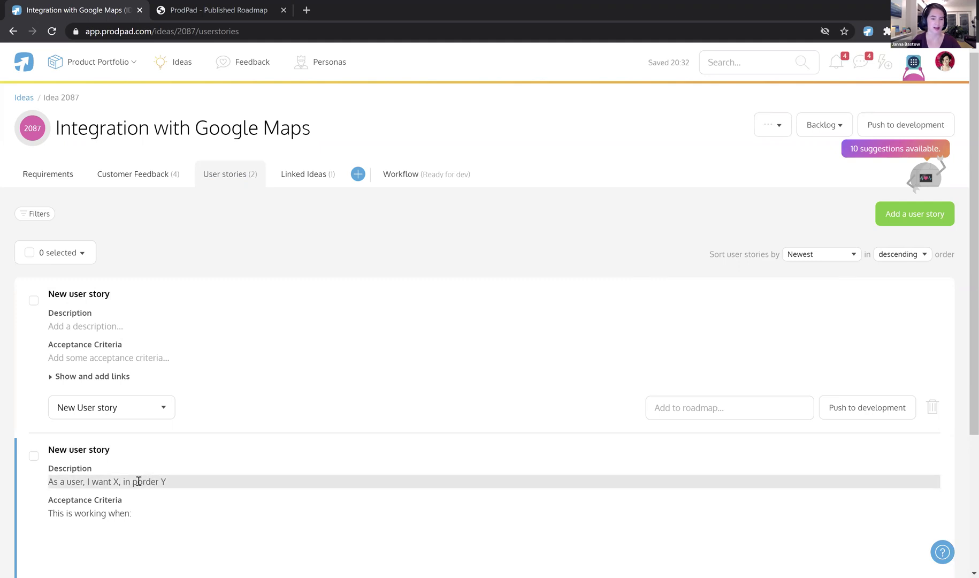
pyautogui.press('BackSpace')
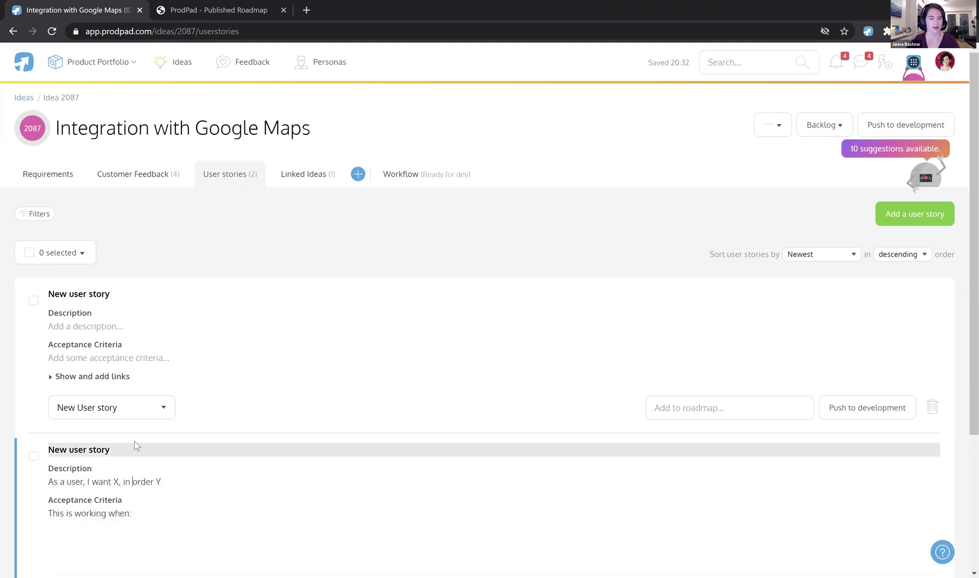
pyautogui.scroll(-3, 142, 511)
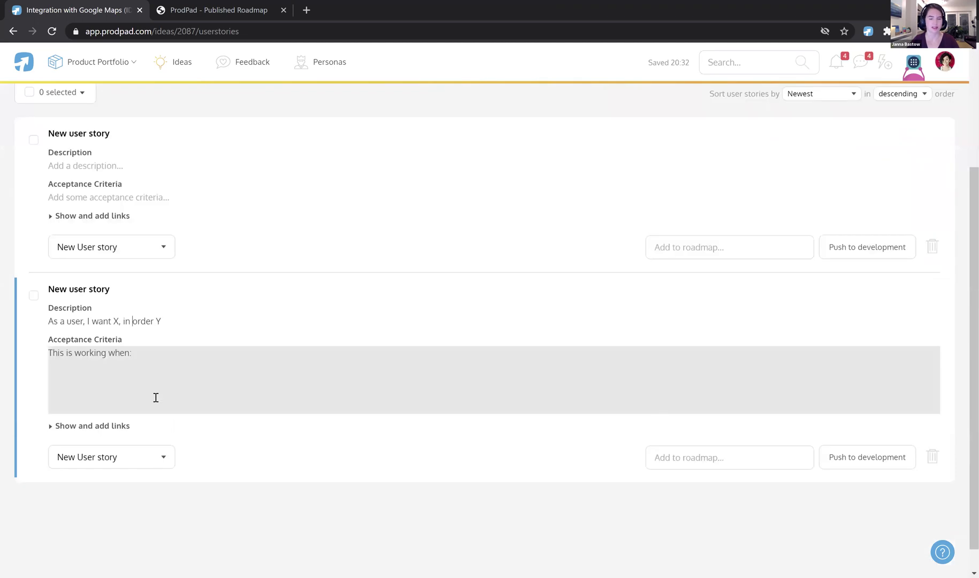
pyautogui.scroll(2, 156, 397)
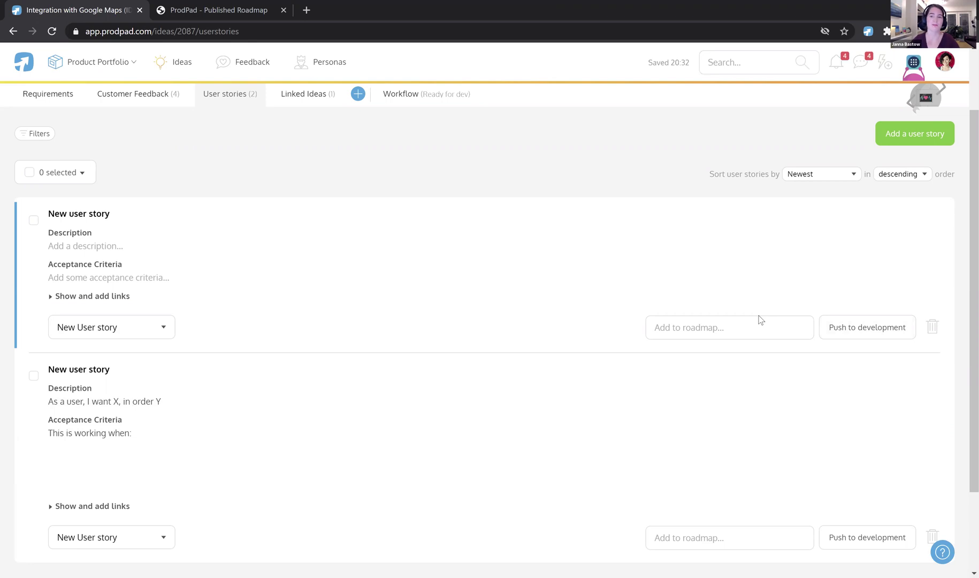
pyautogui.scroll(2, 339, 257)
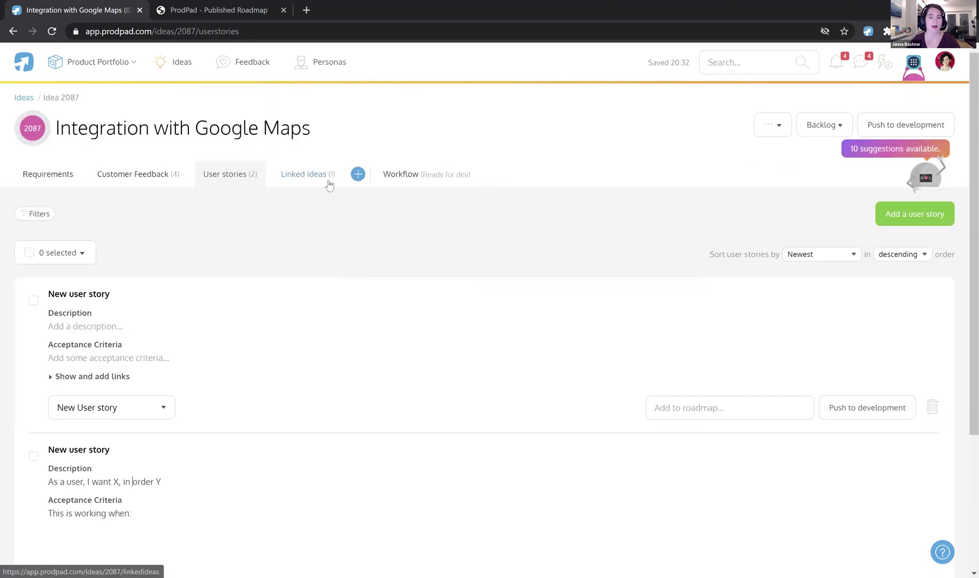
# Step: View the optional Functional Specs and Notes sections of idea 2087
pyautogui.click(358, 174)
pyautogui.click(377, 199)
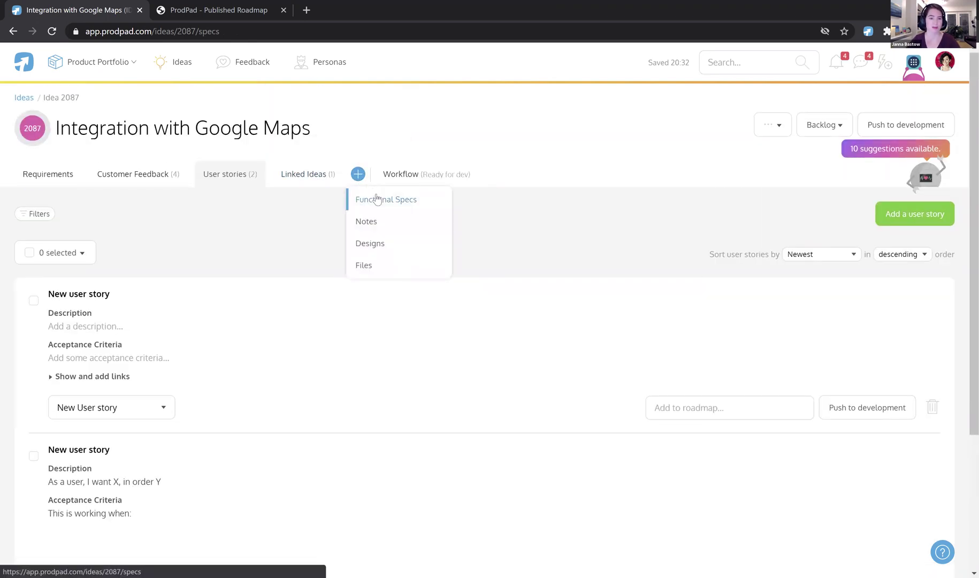
pyautogui.click(443, 173)
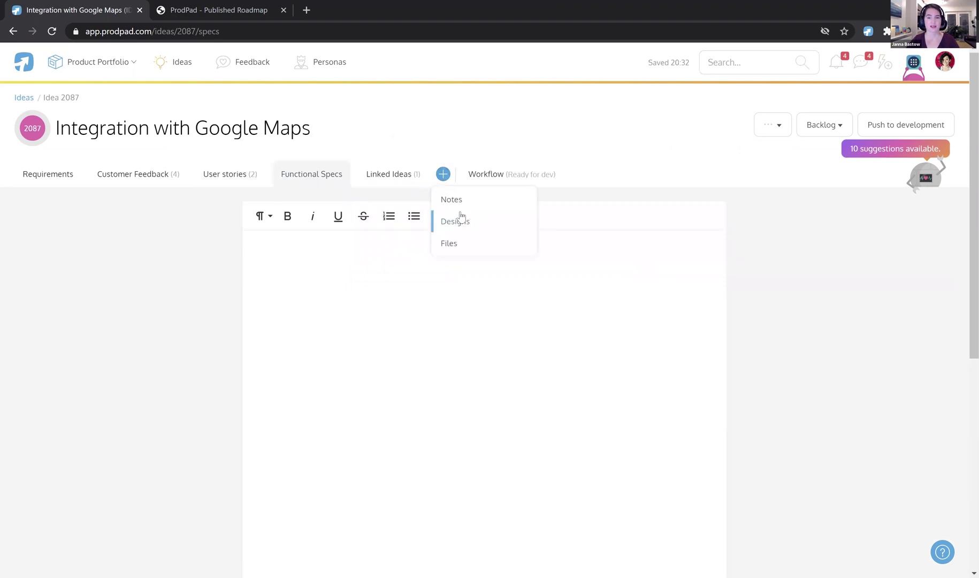
pyautogui.click(459, 200)
# Step: View idea 2087's Designs section, browse the external design/wireframe types available for linking, and close without linking one
pyautogui.click(410, 173)
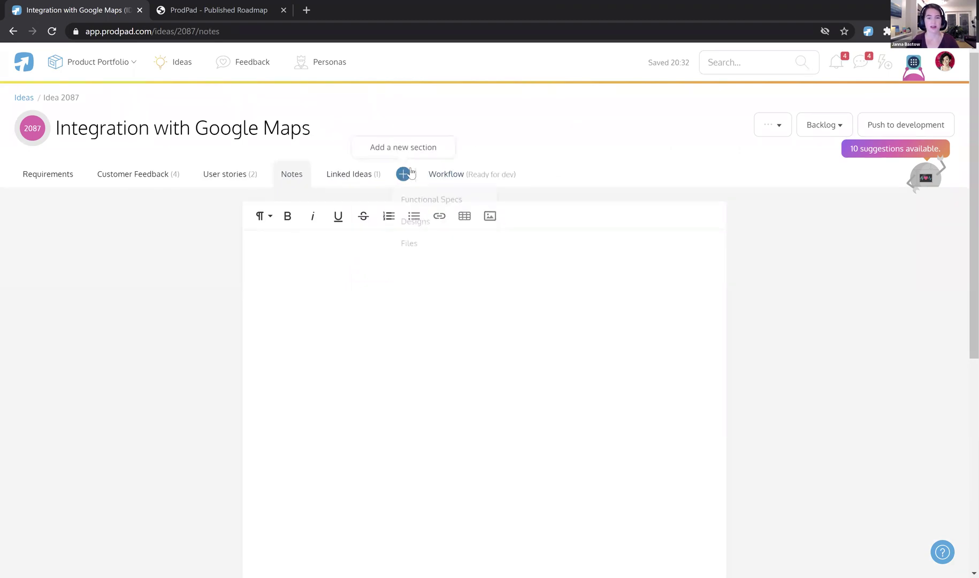
pyautogui.click(433, 221)
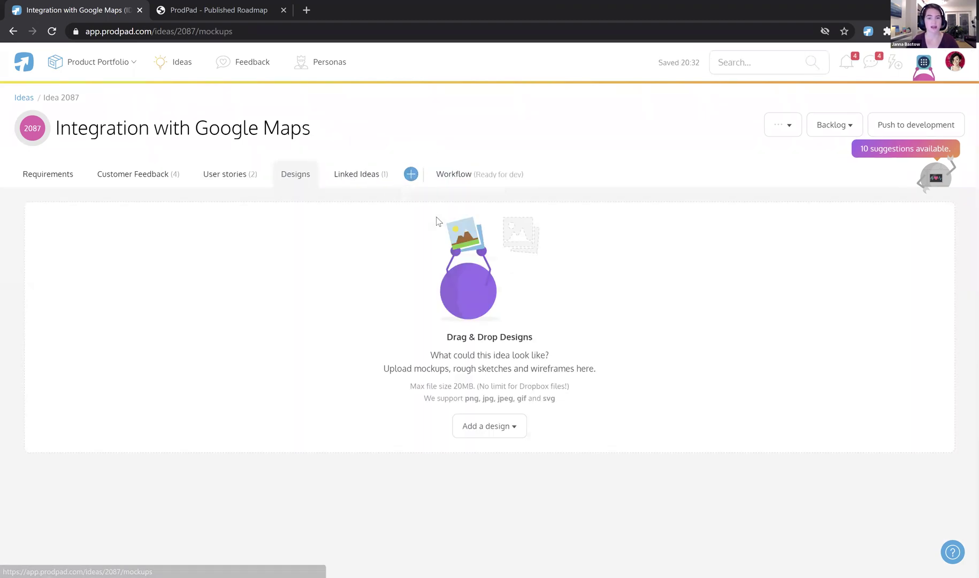
pyautogui.click(496, 425)
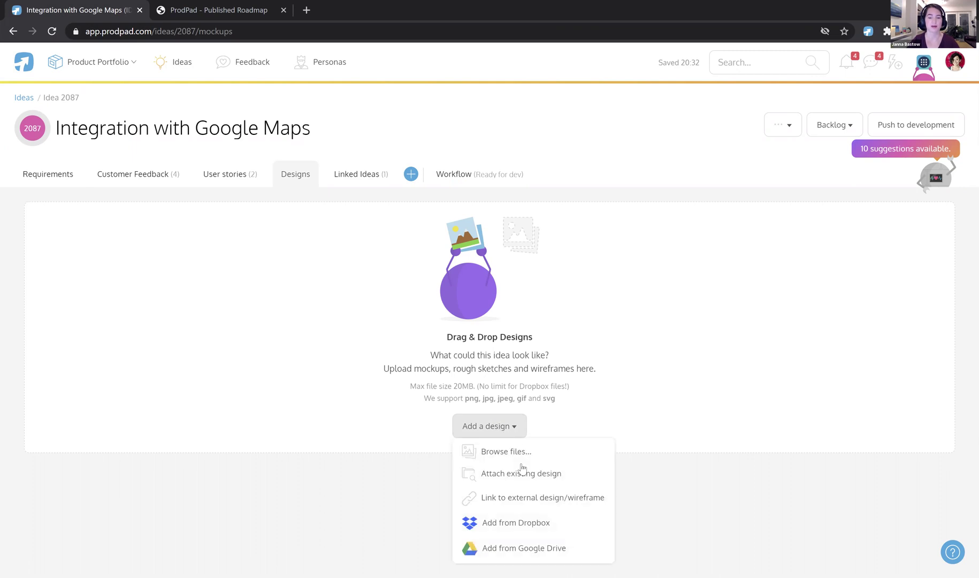
pyautogui.click(532, 498)
pyautogui.click(798, 173)
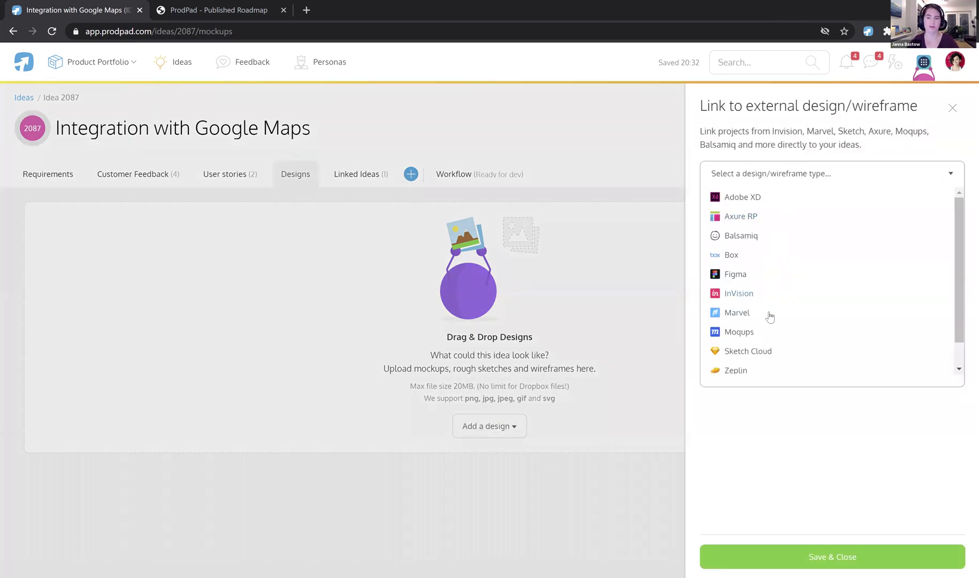
pyautogui.scroll(-2, 788, 312)
pyautogui.scroll(2, 789, 312)
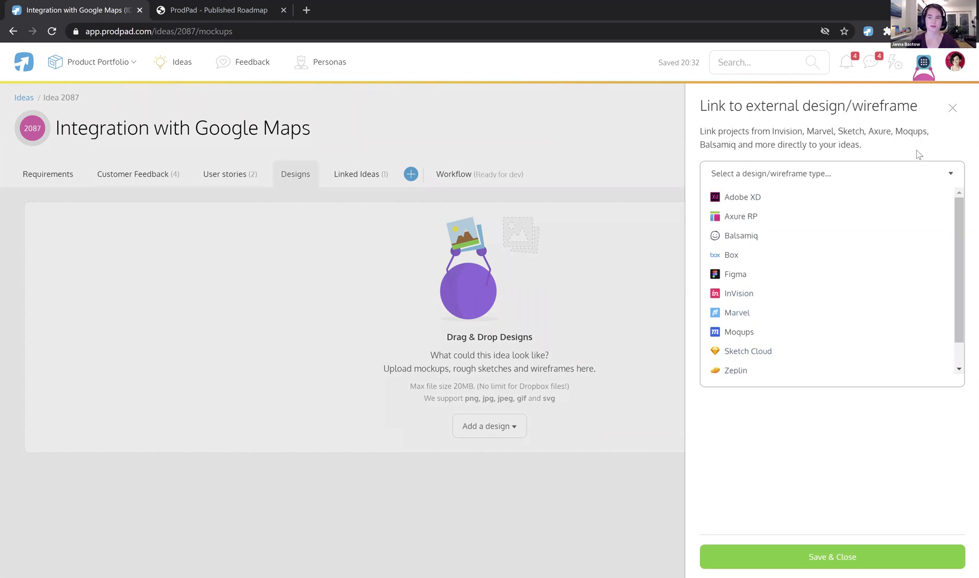
pyautogui.click(951, 107)
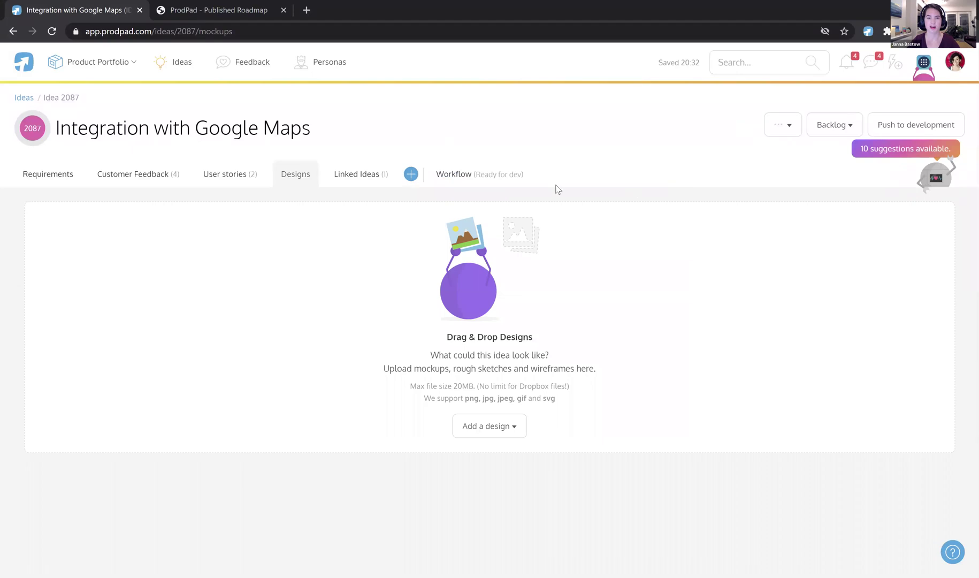
# Step: View idea 2087's Files section and check the available sources for adding files
pyautogui.click(411, 174)
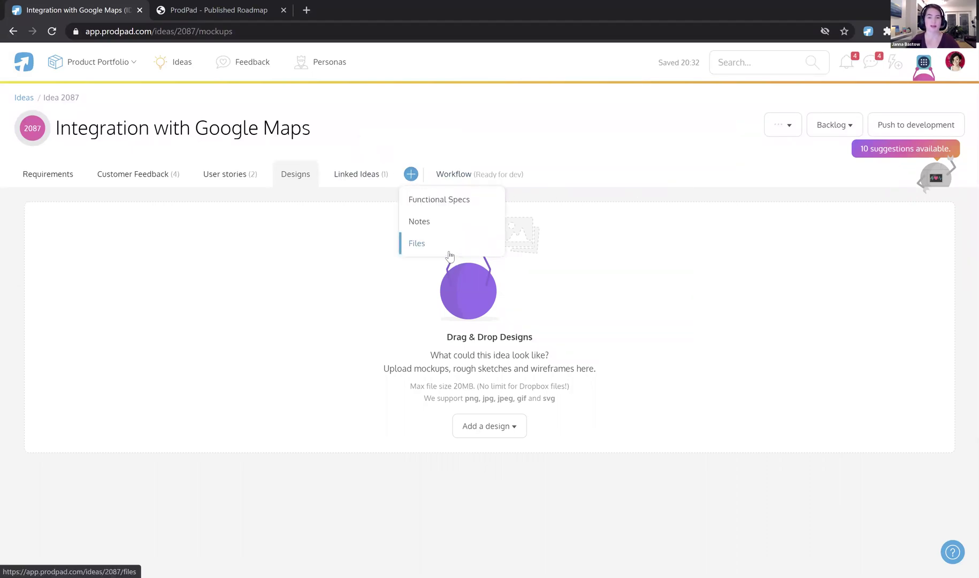
pyautogui.click(449, 254)
pyautogui.click(511, 434)
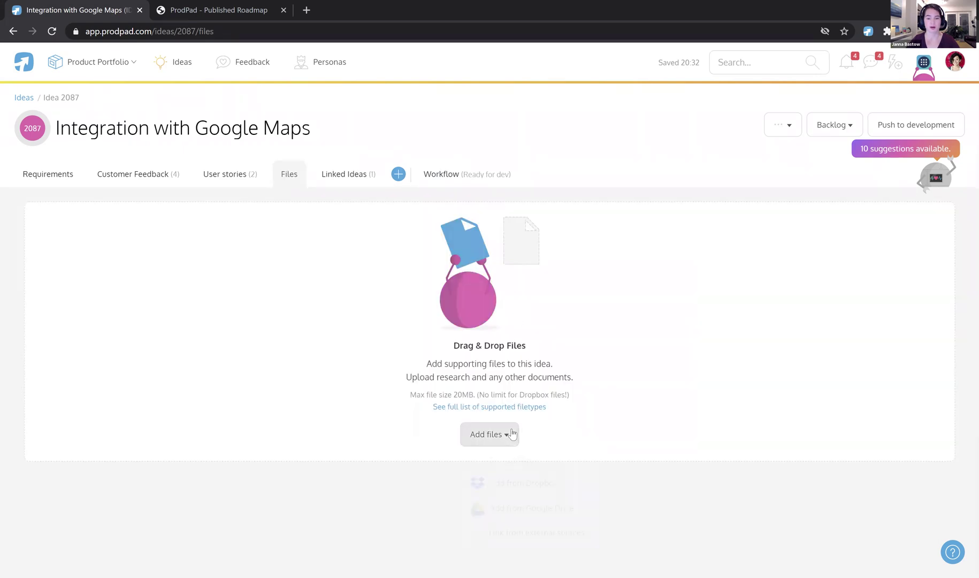
pyautogui.click(510, 434)
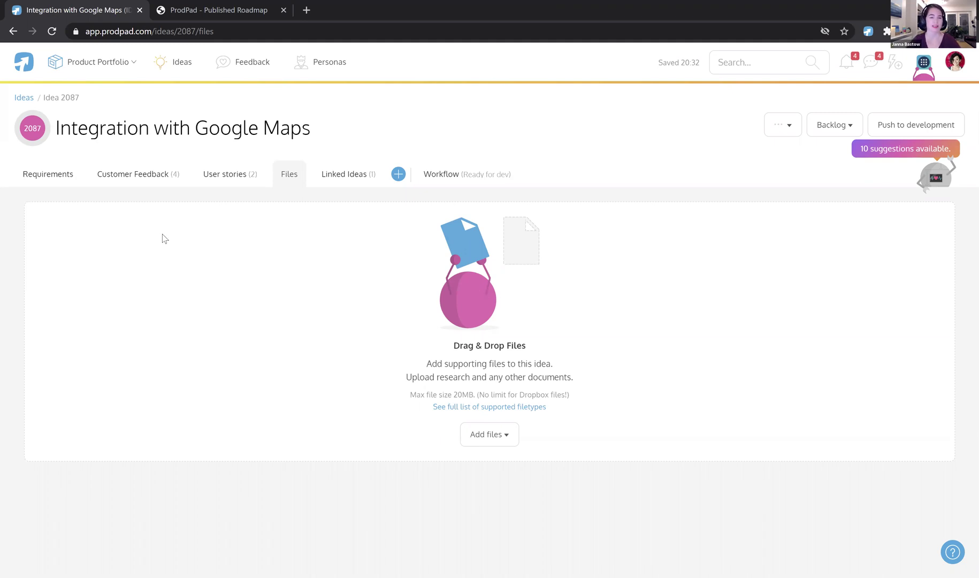
# Step: Return to idea 2087's requirements and examine the customer feedback linked to the idea
pyautogui.click(69, 176)
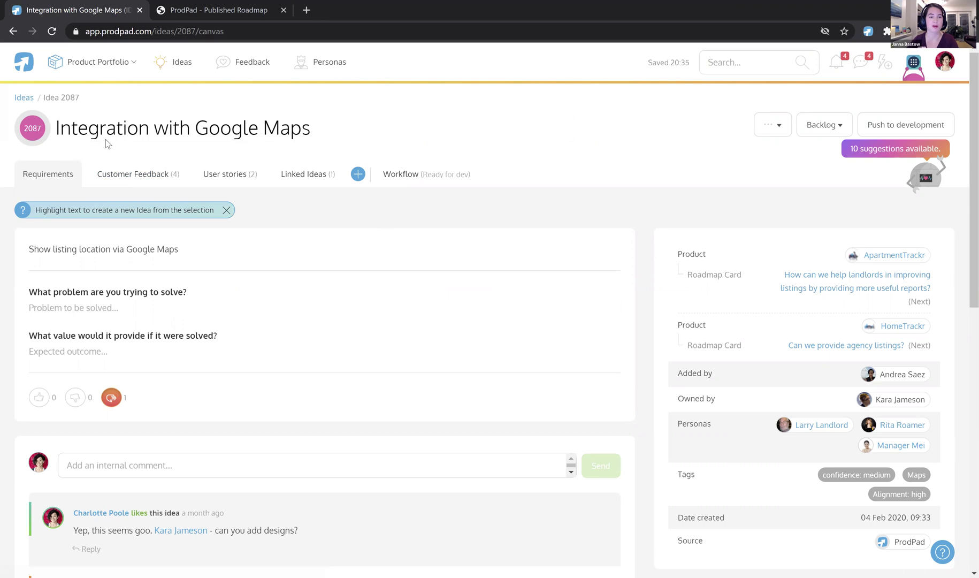
pyautogui.click(123, 174)
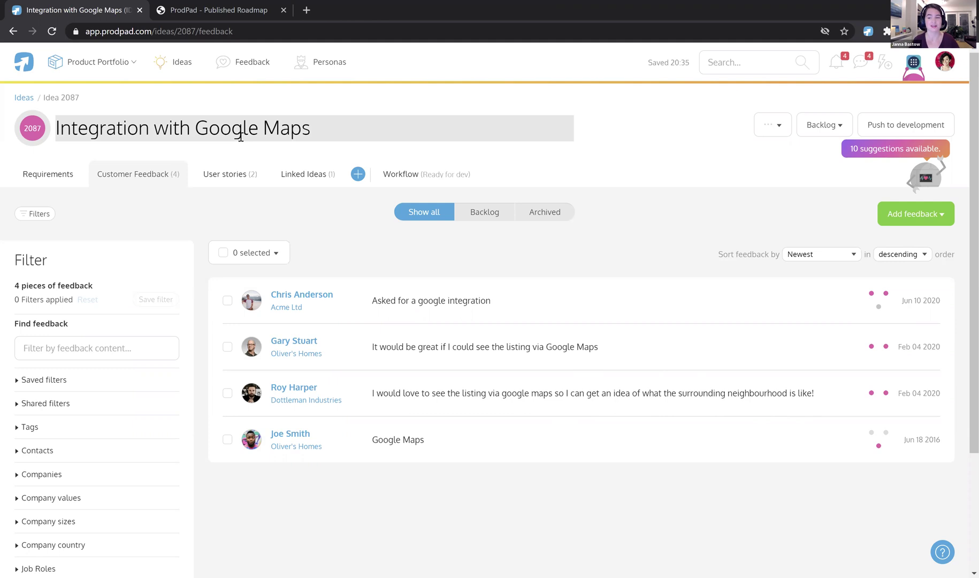
pyautogui.click(266, 231)
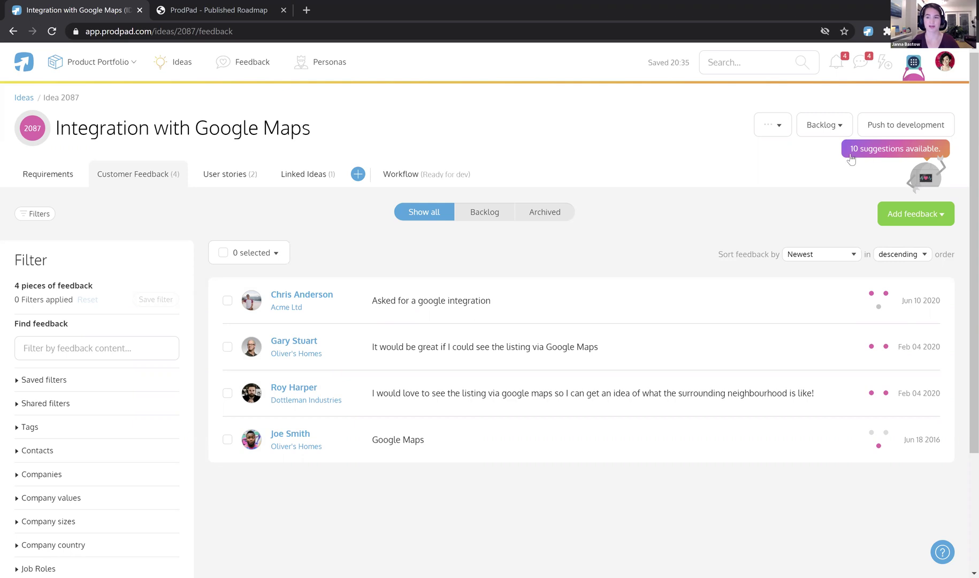
# Step: Link the suggested New maps integration idea (2125) to idea 2087 and review the remaining related ideas
pyautogui.click(918, 179)
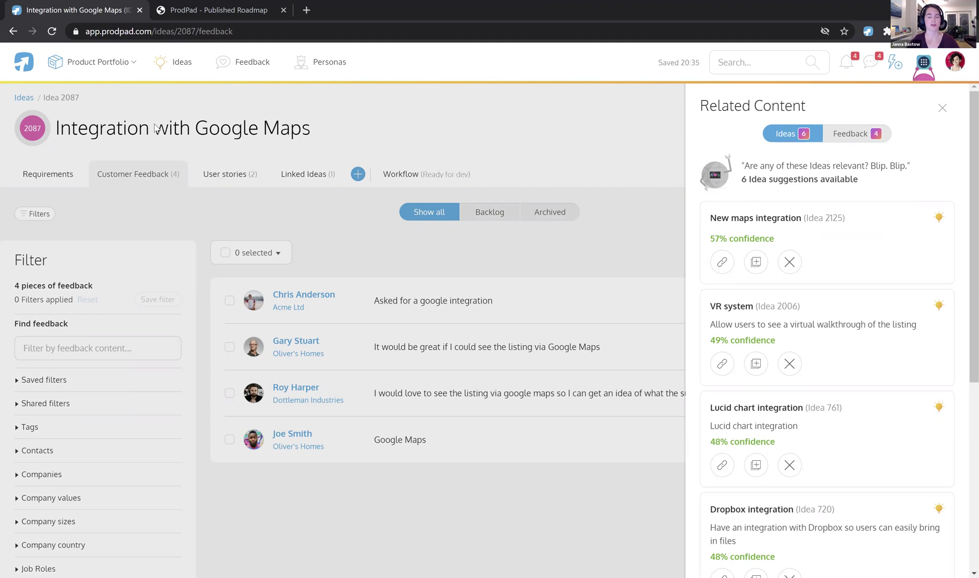
pyautogui.click(724, 263)
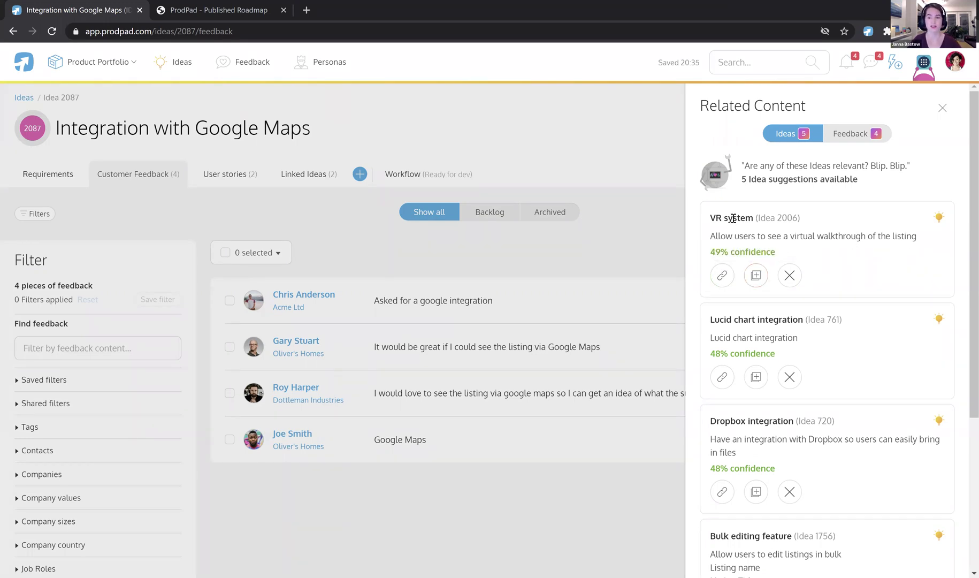
pyautogui.scroll(-3, 722, 407)
pyautogui.scroll(3, 743, 453)
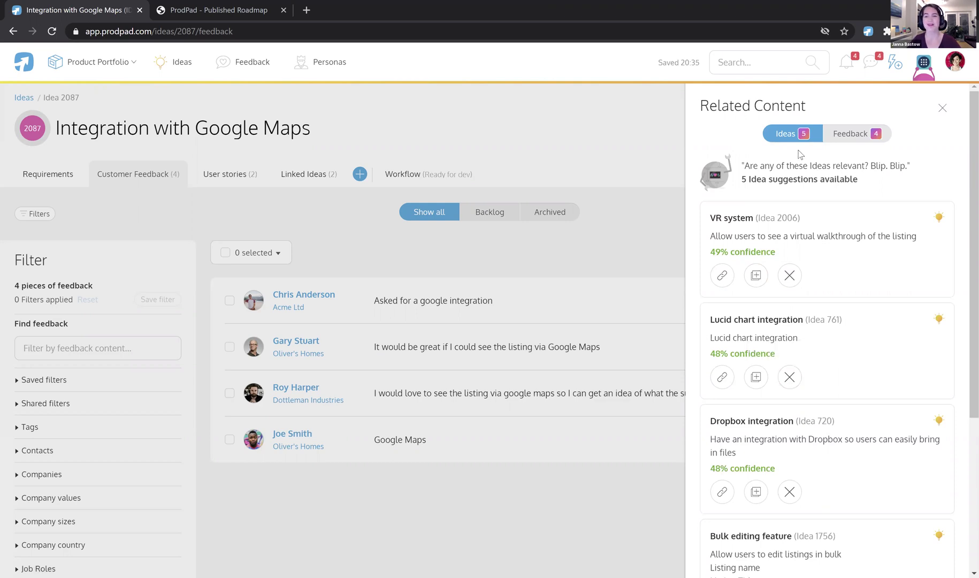
# Step: Link the suggested feedback "I would love to see an integration with Google Maps" to idea 2087 and close the suggestions
pyautogui.click(849, 140)
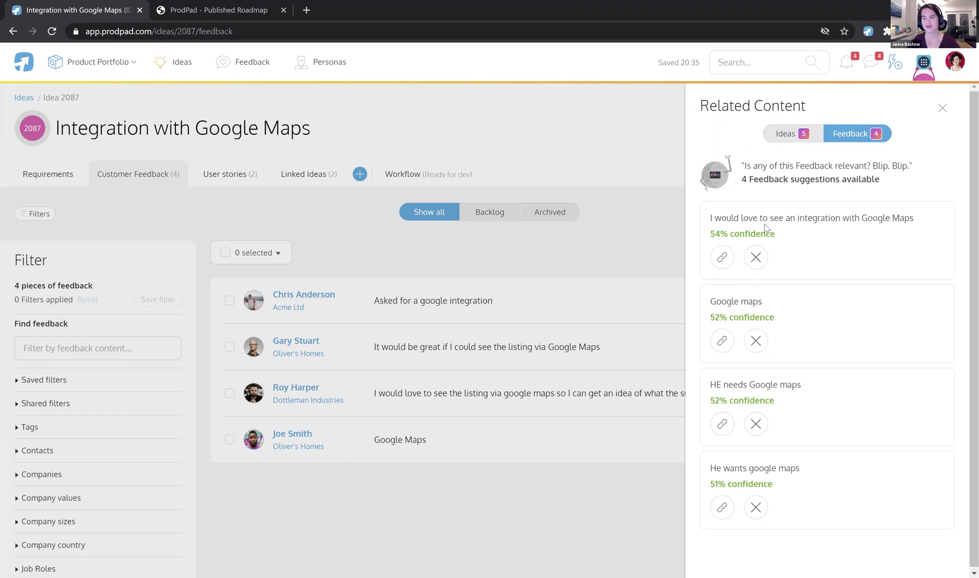
pyautogui.click(723, 259)
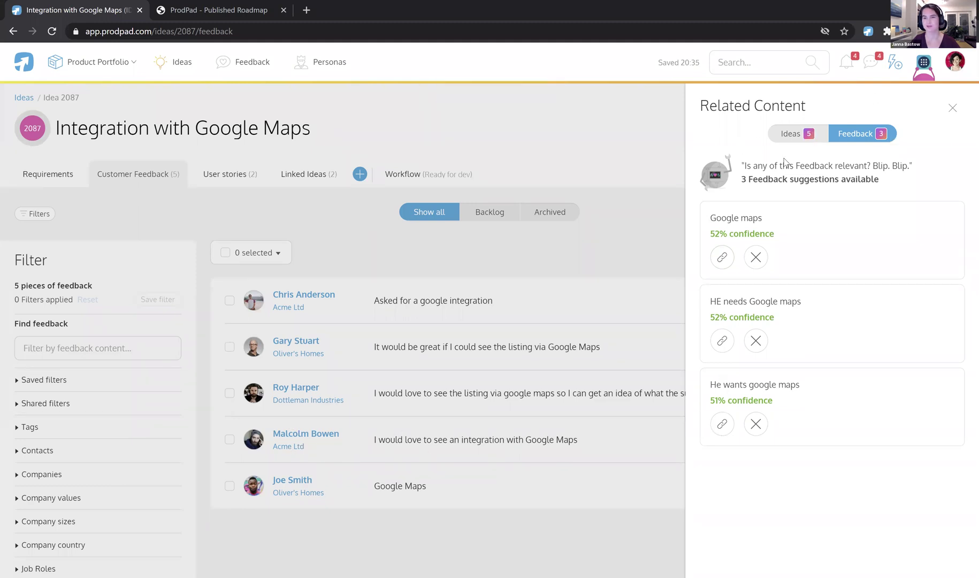
pyautogui.click(953, 108)
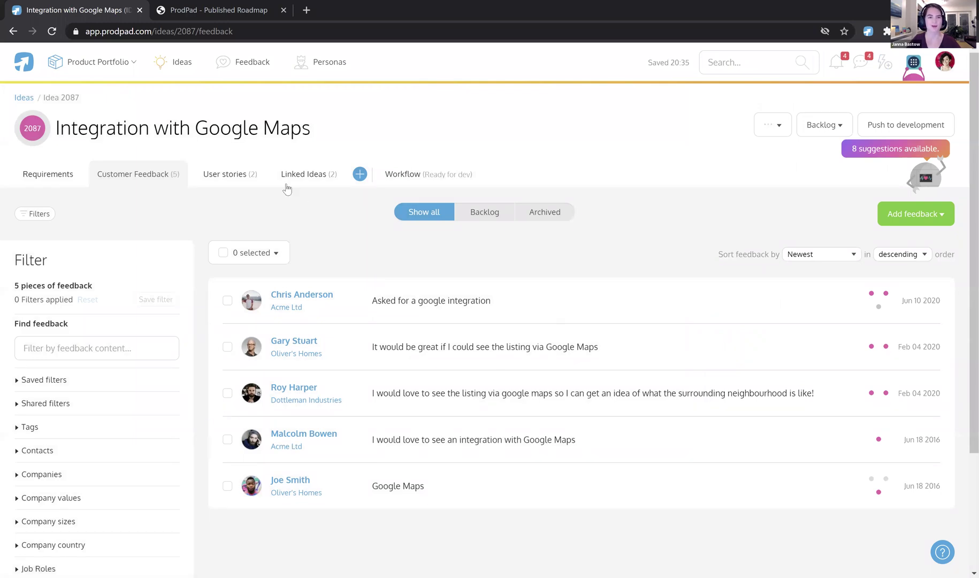
# Step: Browse the overall customer feedback backlog and open the feedback page of the company Acme Ltd
pyautogui.click(238, 71)
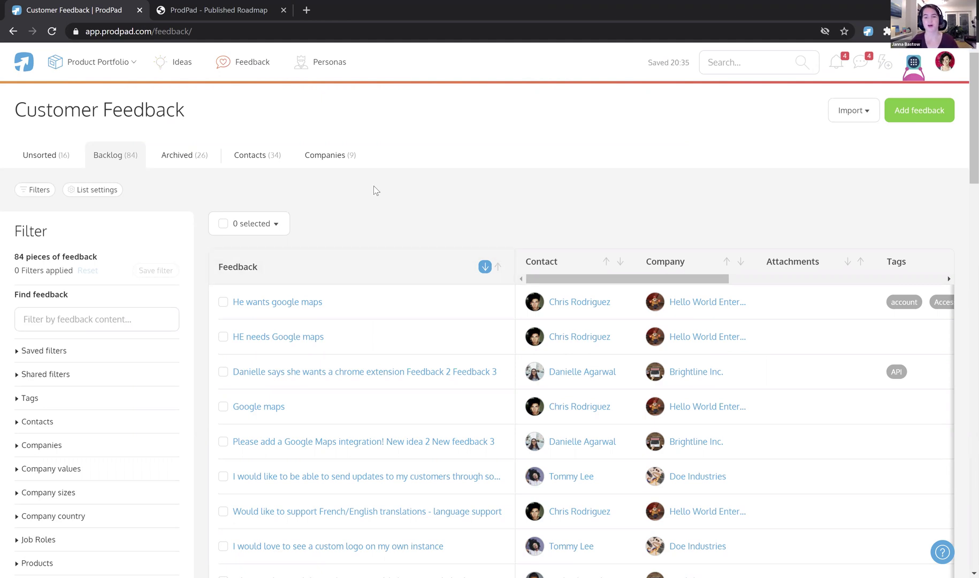
pyautogui.scroll(-3, 379, 192)
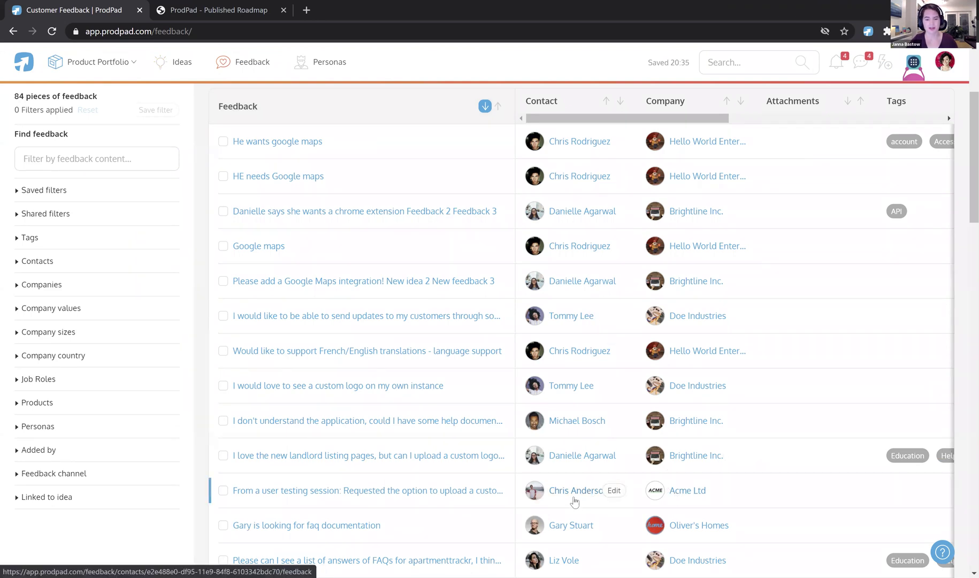
pyautogui.click(689, 492)
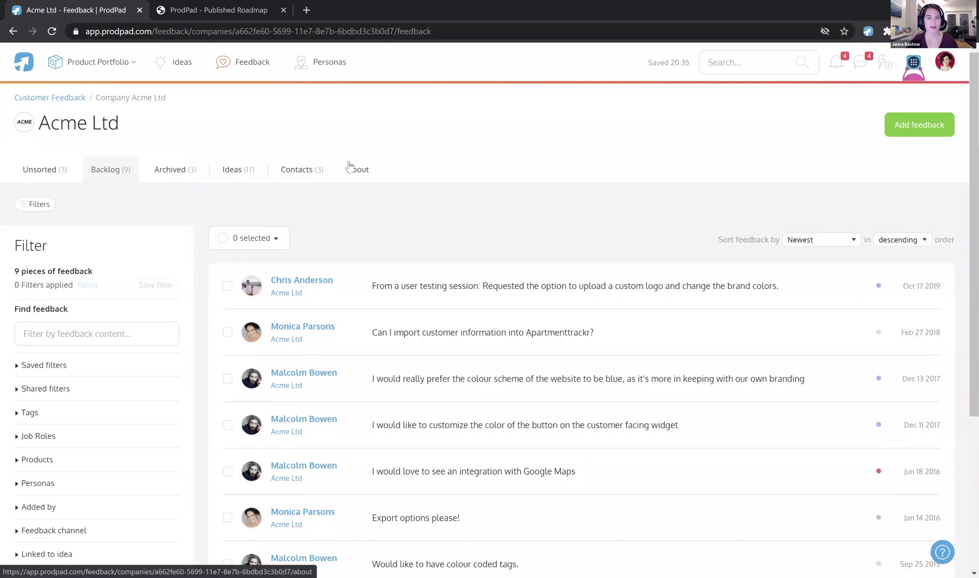
# Step: Examine Acme Ltd's company details, size and value options, tags and CRM link, and view its contacts
pyautogui.click(351, 168)
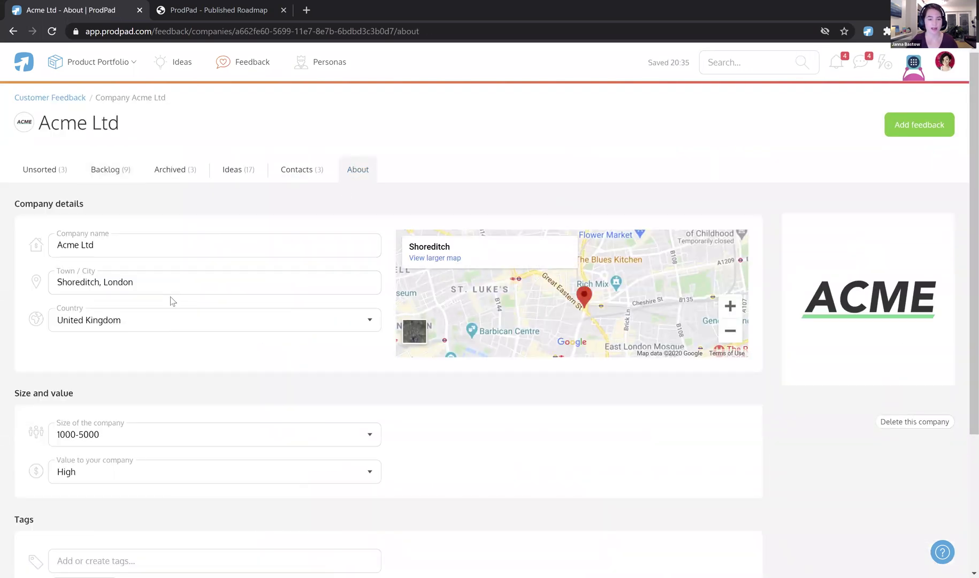
pyautogui.click(94, 436)
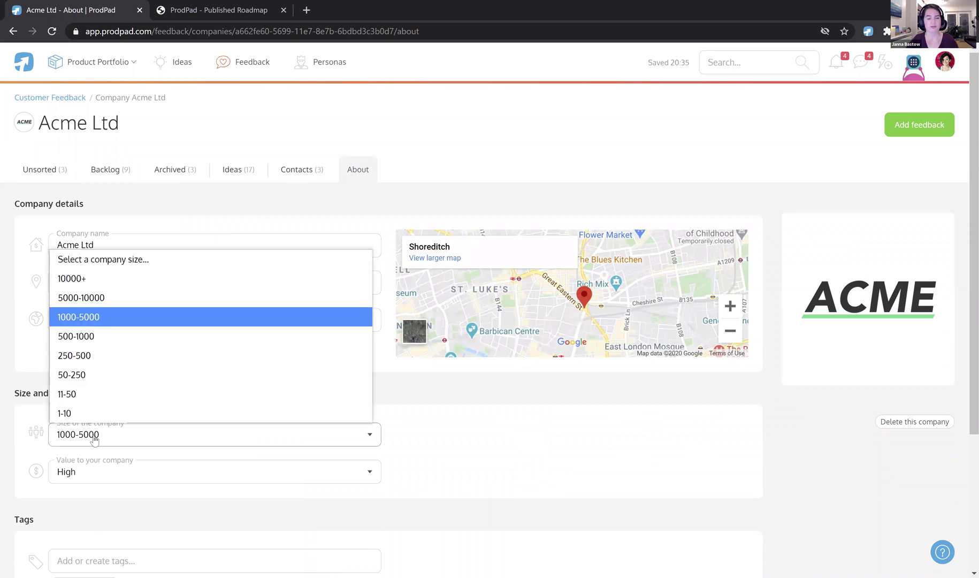
pyautogui.click(94, 439)
pyautogui.click(98, 470)
pyautogui.click(99, 471)
pyautogui.scroll(-3, 102, 455)
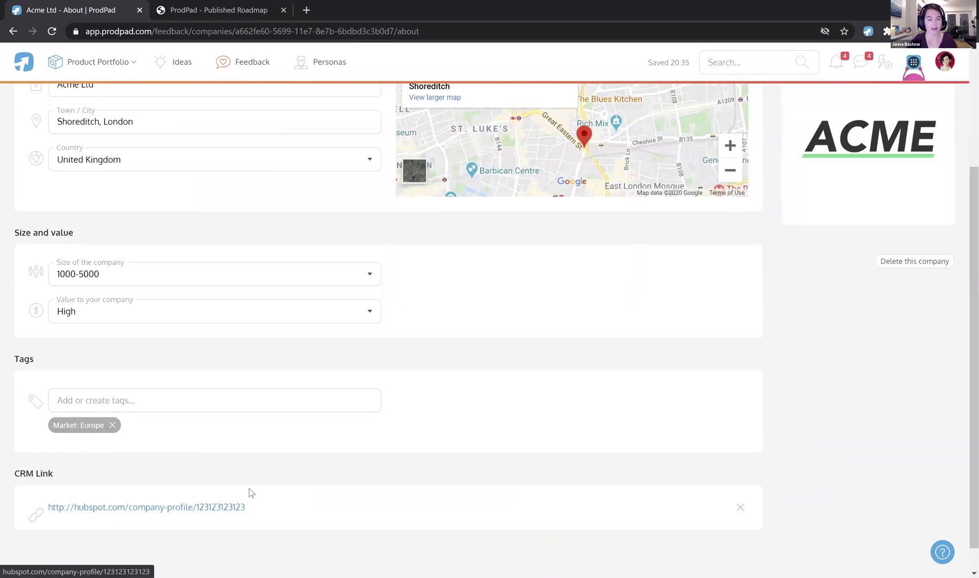
pyautogui.scroll(3, 188, 426)
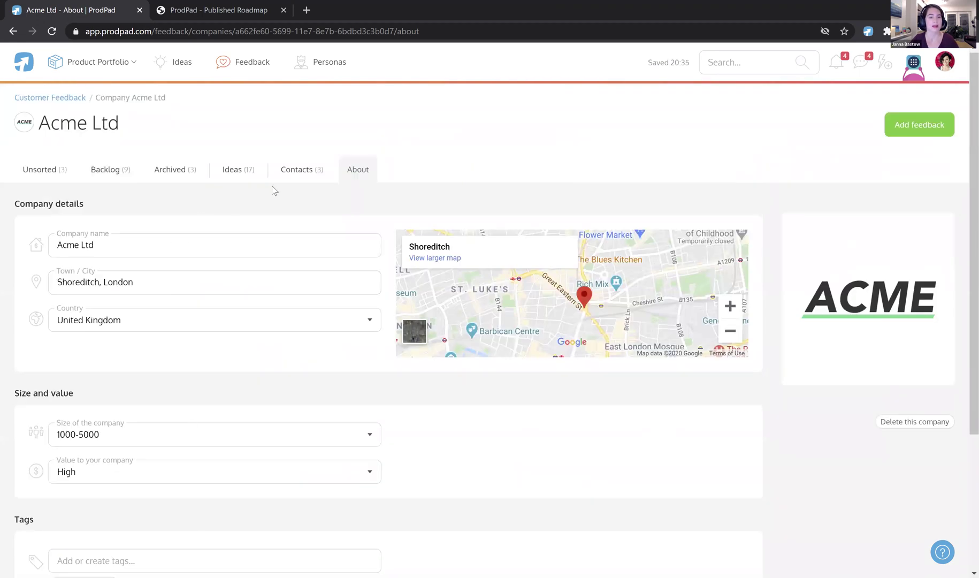
pyautogui.click(293, 171)
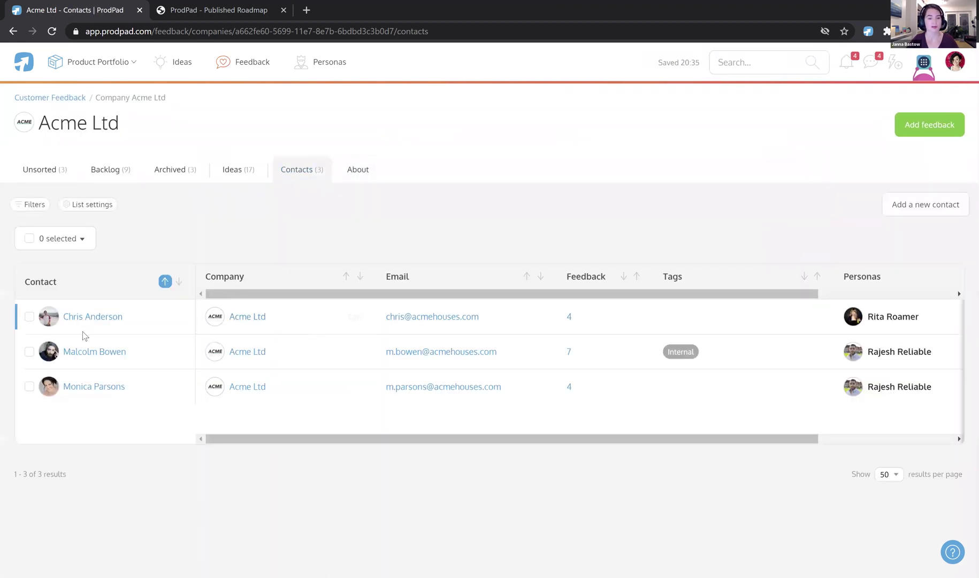
# Step: Browse Acme Ltd's feedback backlog and open the feedback about preferring a blue colour scheme for the website
pyautogui.click(106, 181)
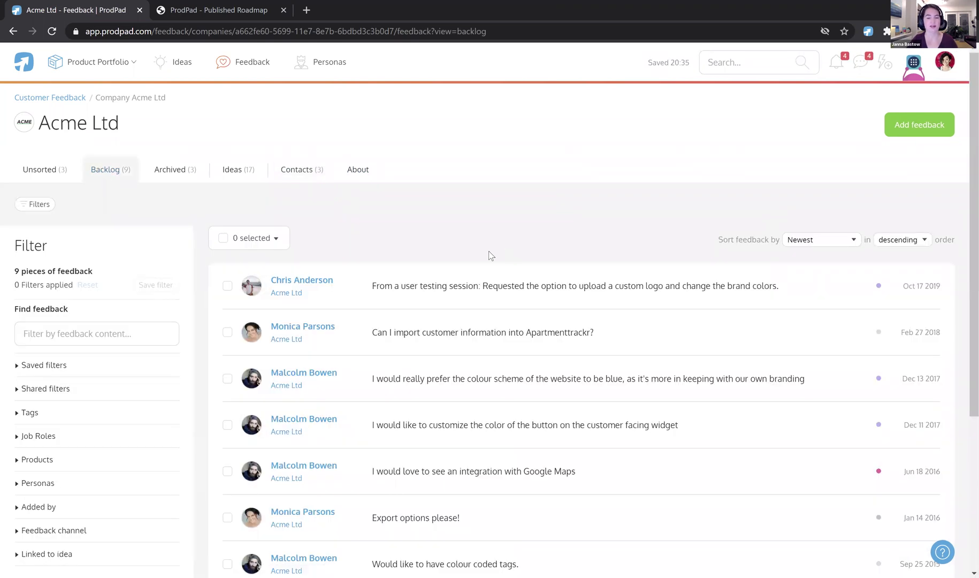
pyautogui.scroll(-2, 487, 256)
pyautogui.scroll(-2, 485, 256)
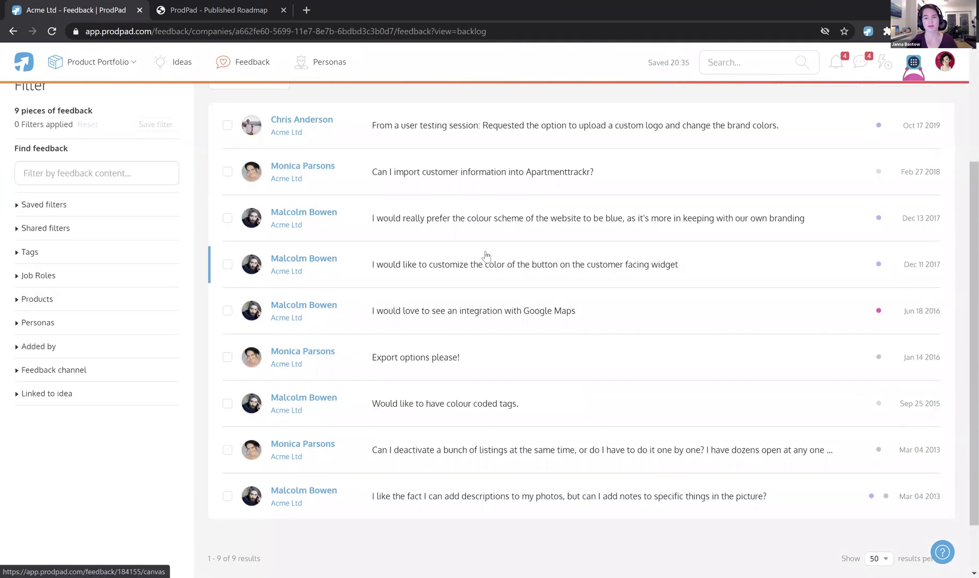
pyautogui.scroll(2, 485, 255)
pyautogui.click(485, 307)
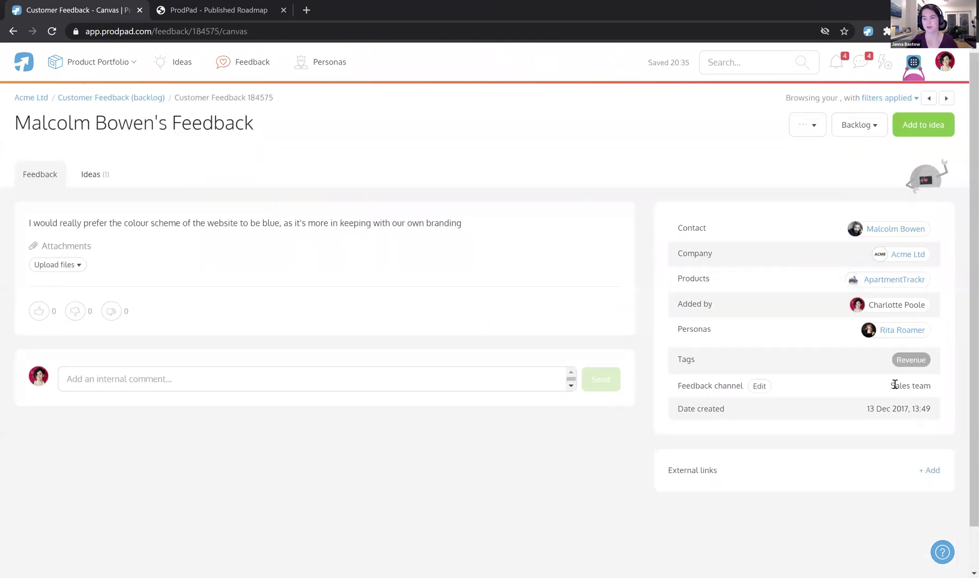
# Step: Review the feedback channel options for this item, close its attributes unchanged, and return to Acme Ltd's feedback backlog
pyautogui.click(762, 386)
pyautogui.click(786, 440)
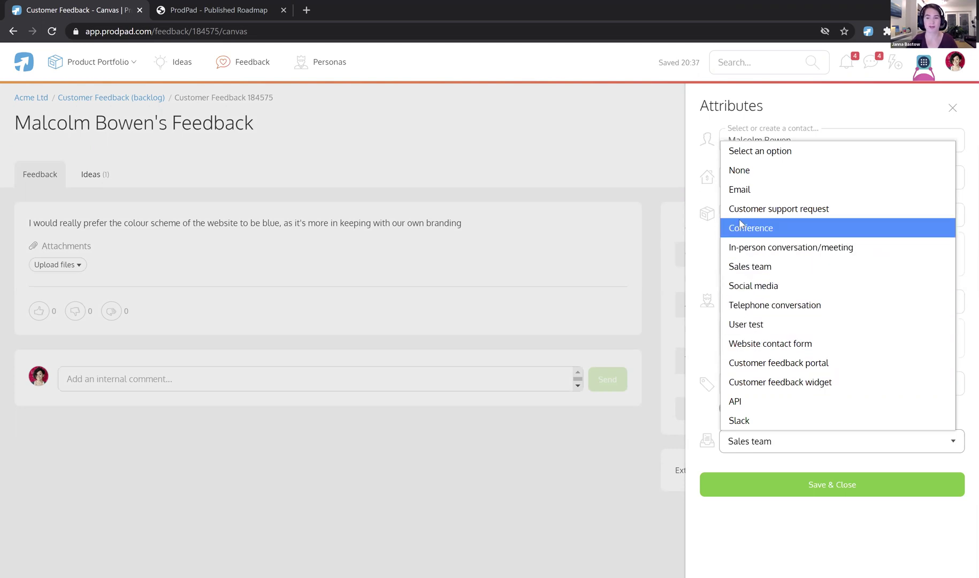
pyautogui.click(661, 463)
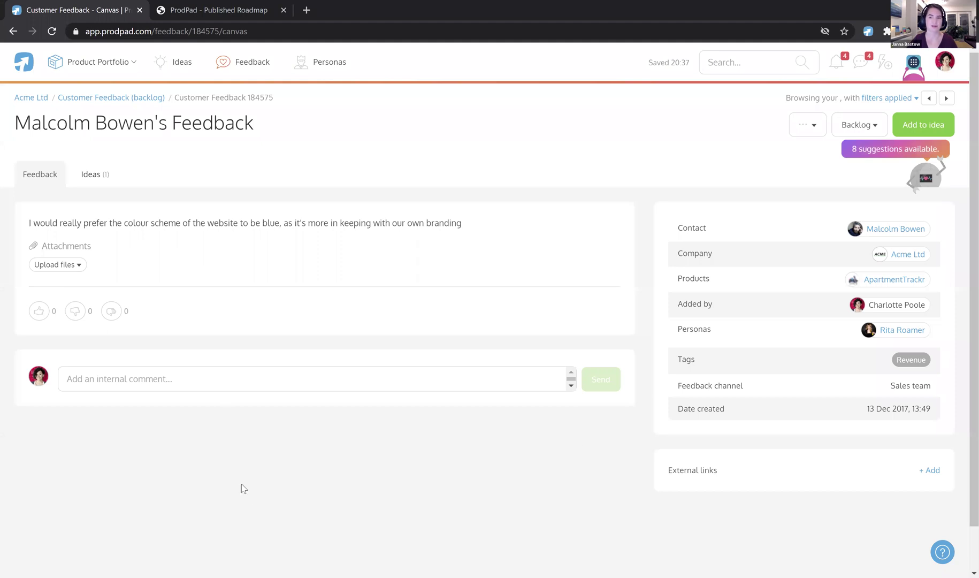
pyautogui.hotkey('alt', 'Left')
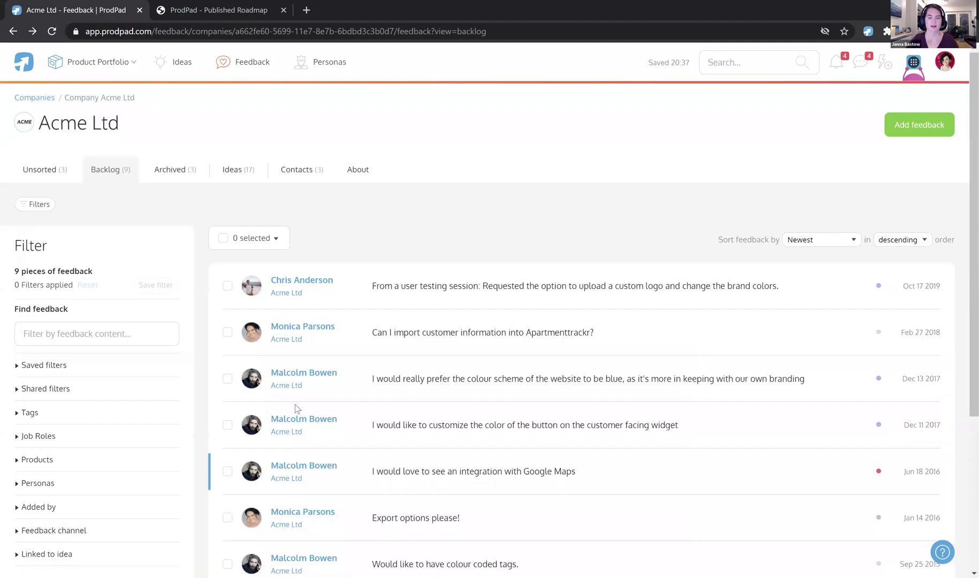
pyautogui.scroll(-3, 333, 532)
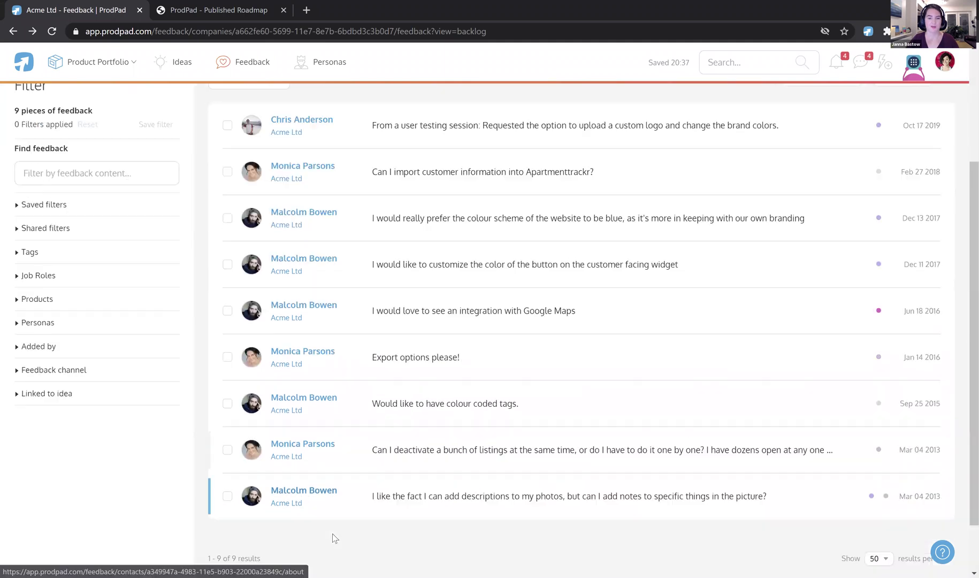
pyautogui.scroll(3, 350, 282)
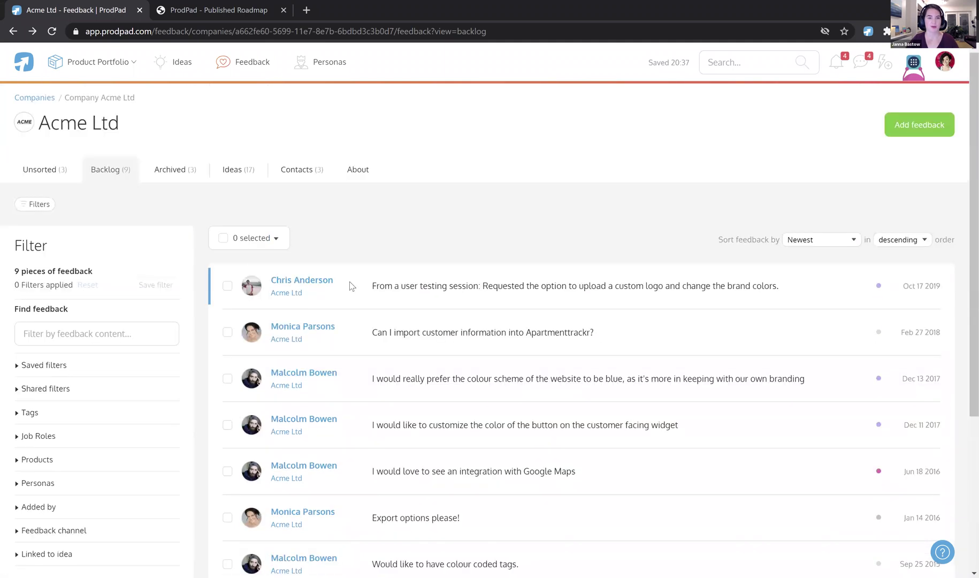
# Step: View the ideas linked to Acme Ltd as a list and as an impact versus effort chart
pyautogui.click(236, 171)
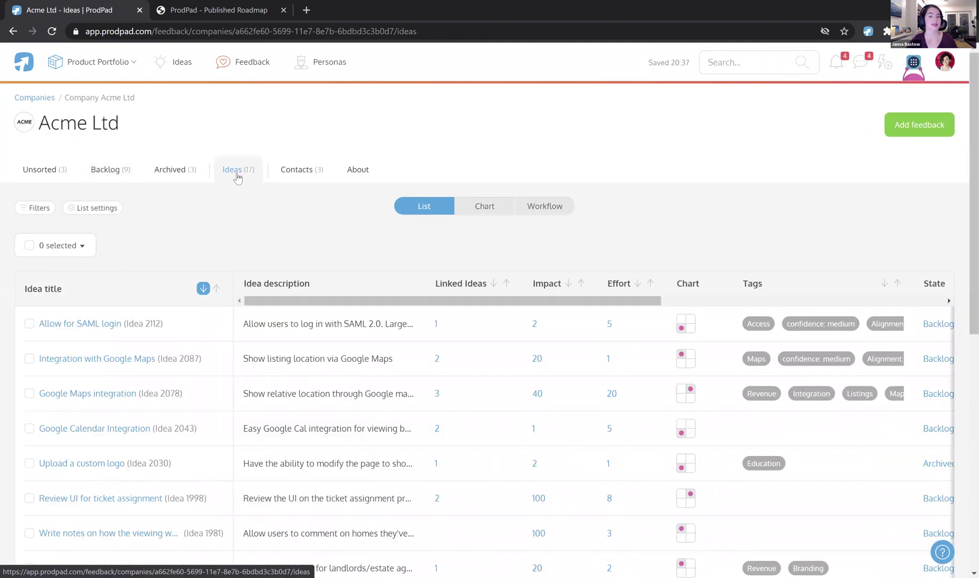
pyautogui.scroll(-3, 266, 228)
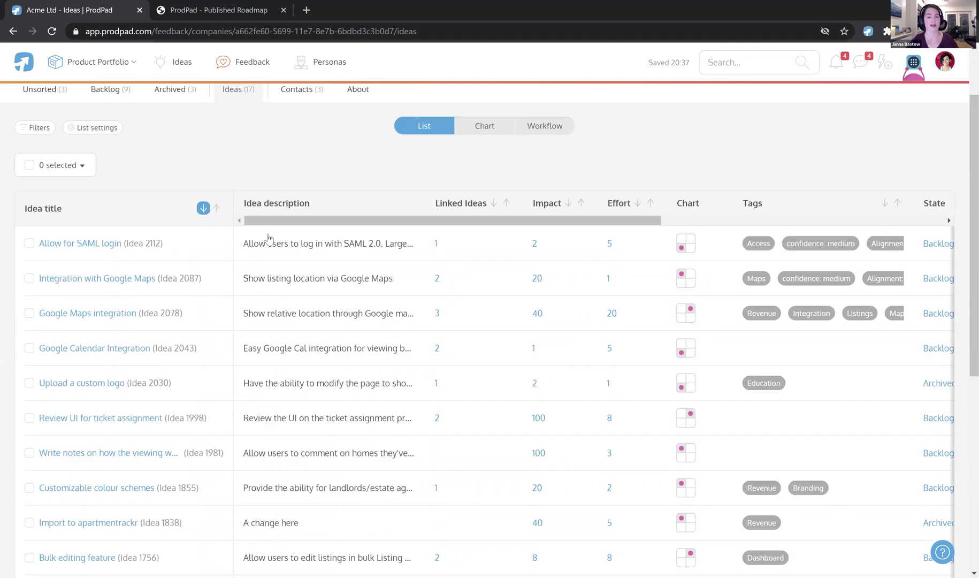
pyautogui.scroll(3, 284, 273)
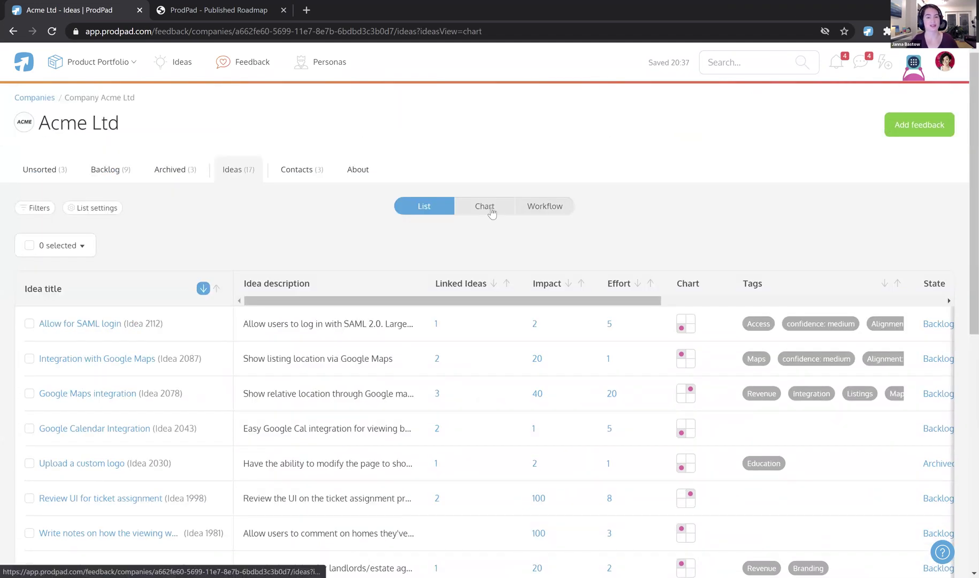
pyautogui.click(488, 208)
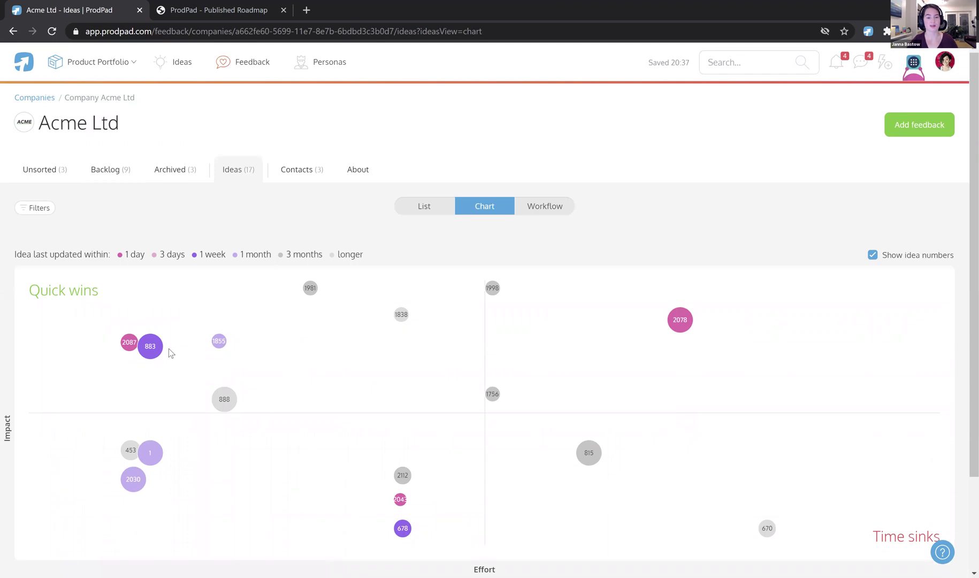
pyautogui.scroll(-3, 620, 451)
pyautogui.scroll(3, 706, 377)
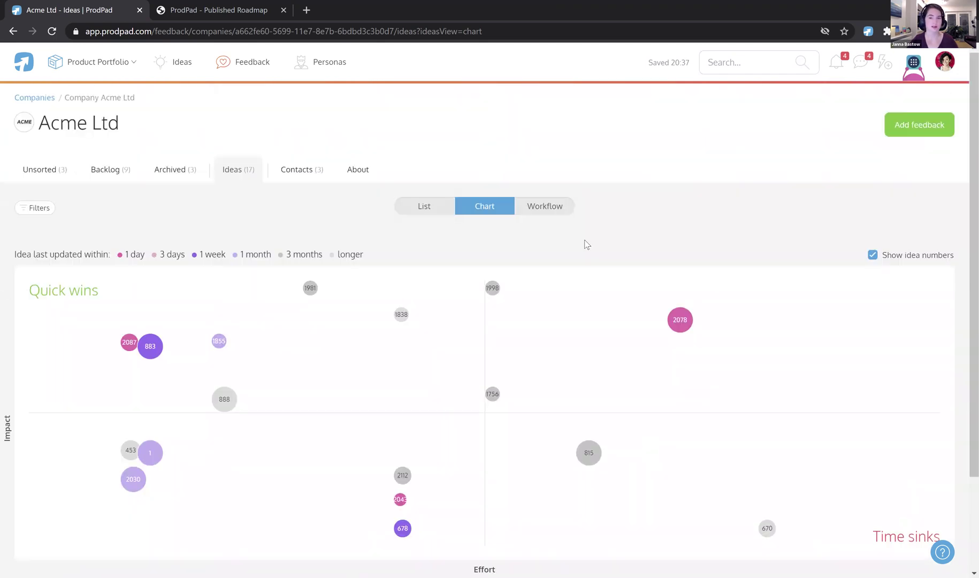
# Step: View Acme Ltd's ideas by workflow stage, from New Idea through to Success!
pyautogui.click(528, 214)
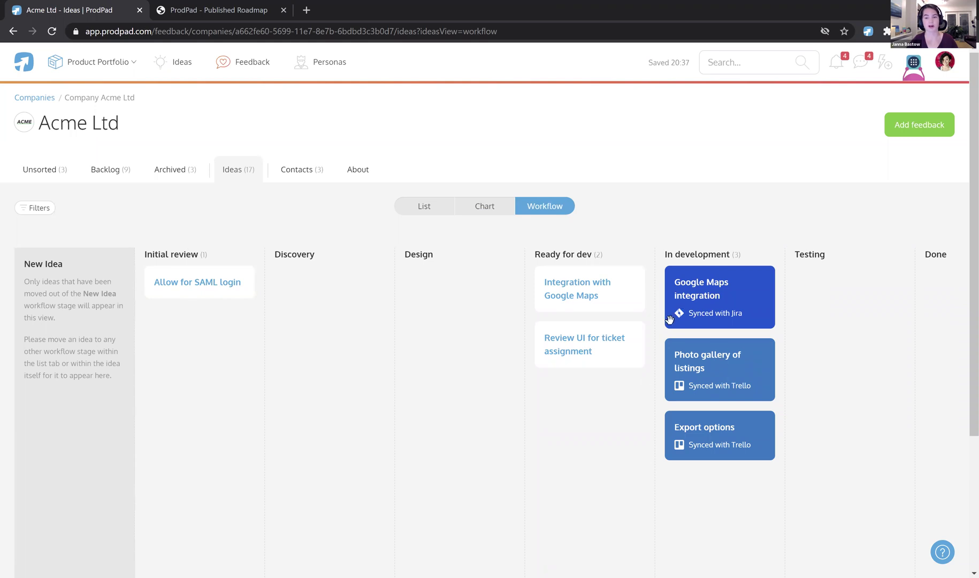
pyautogui.hscroll(5, 679, 334)
pyautogui.hscroll(10, 683, 337)
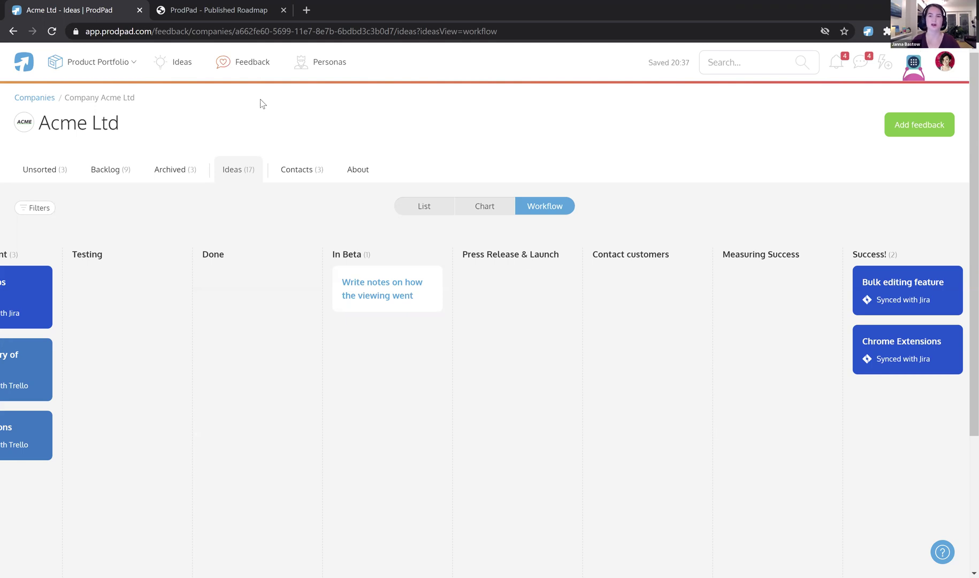
# Step: Open the Customer Feedback Portal app, preview the ApartmentTrackr Portal, and return to the list of portals
pyautogui.click(910, 81)
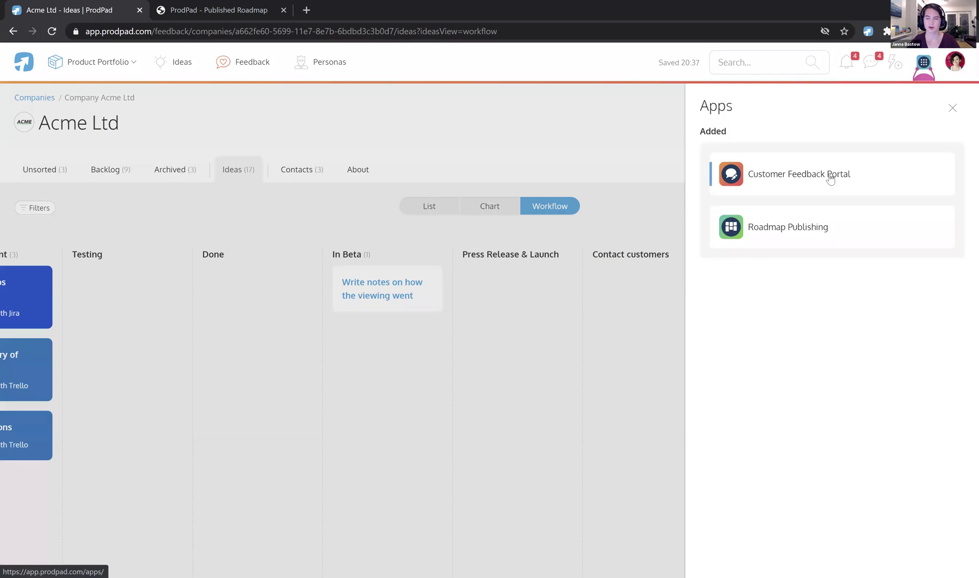
pyautogui.click(830, 171)
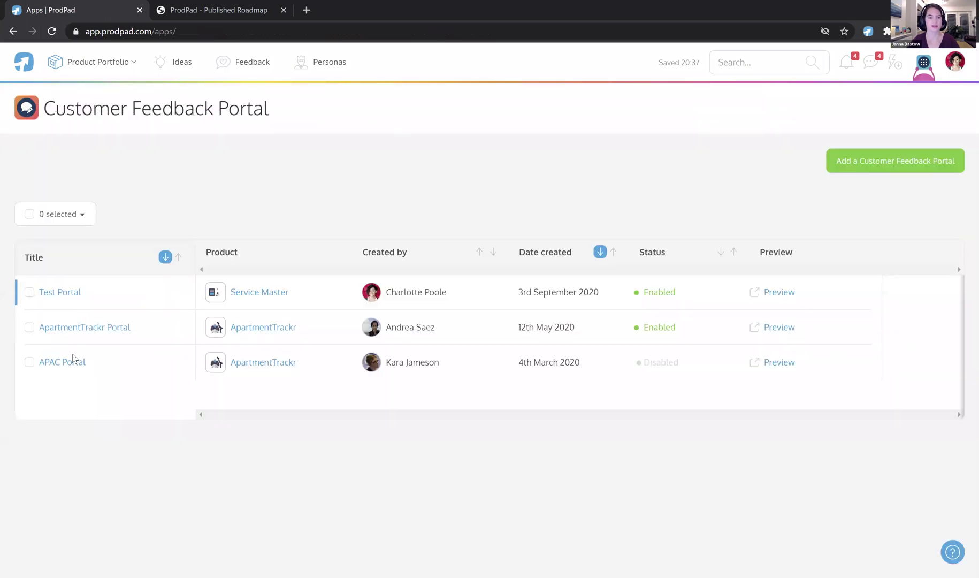
pyautogui.click(778, 326)
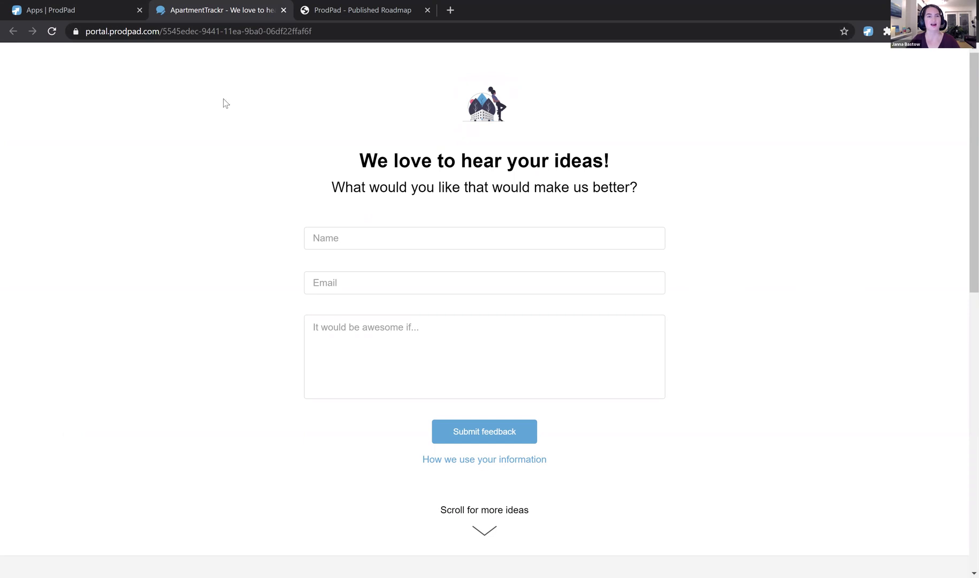
pyautogui.click(86, 10)
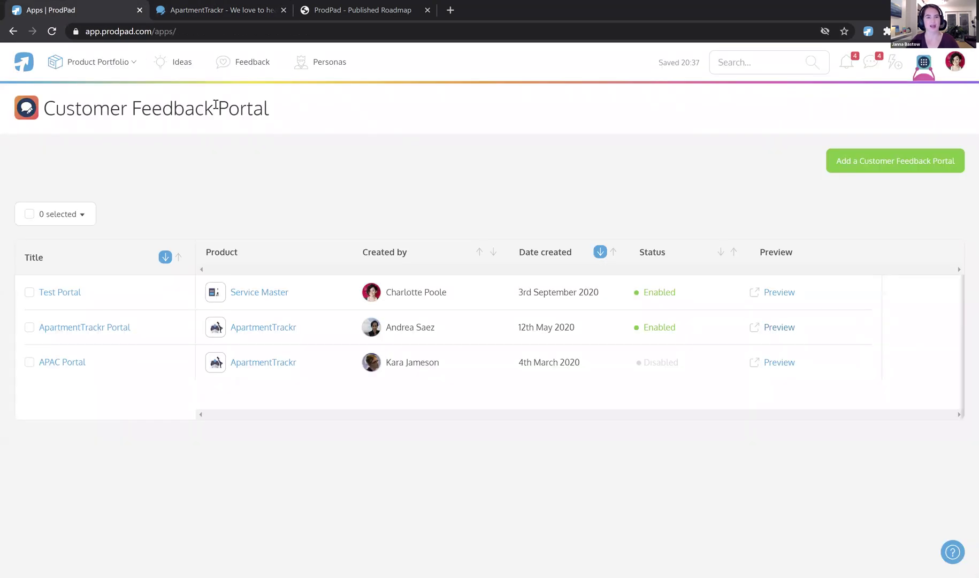
# Step: Revisit the overall customer feedback and ideas backlogs, and open the ApartmentTrackr product's roadmap
pyautogui.click(252, 74)
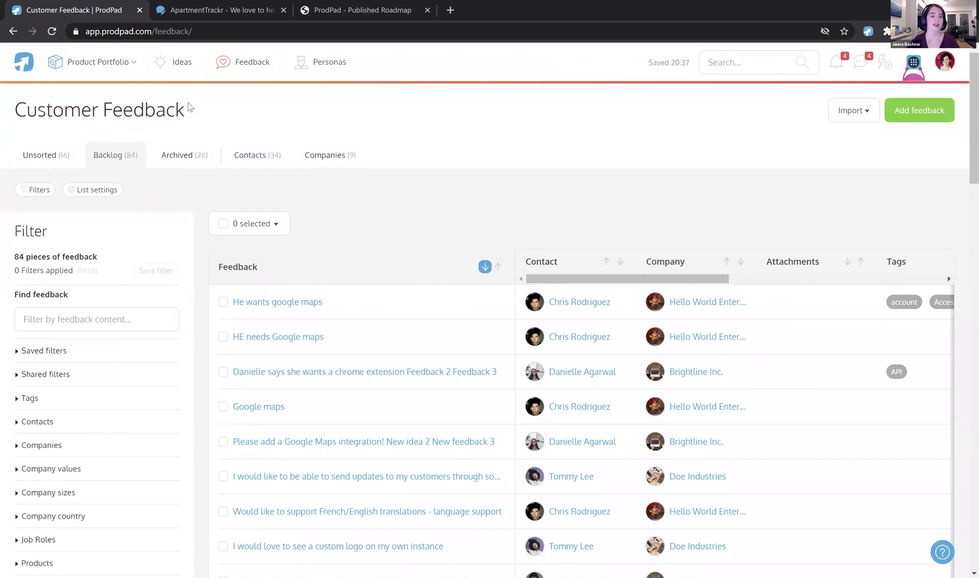
pyautogui.click(171, 69)
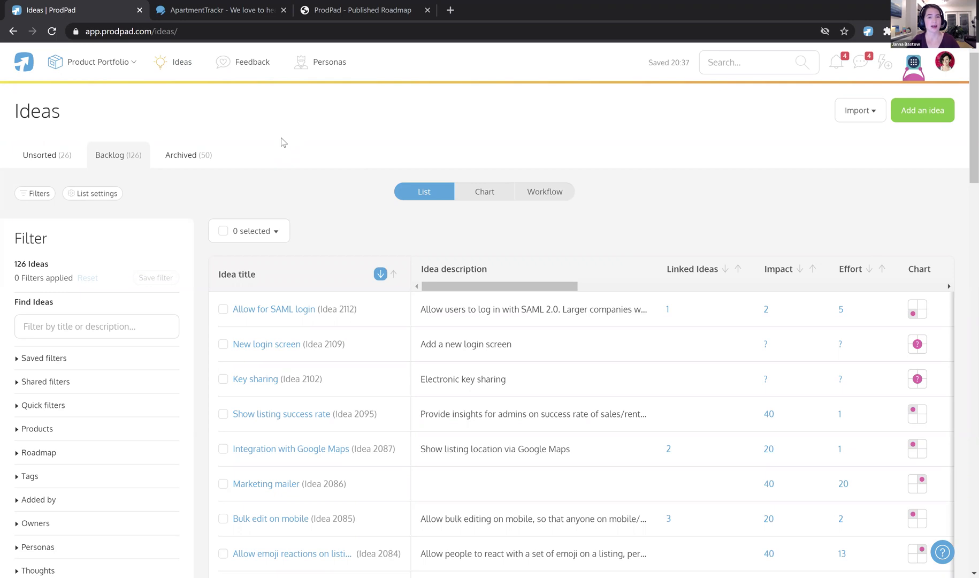
pyautogui.click(116, 68)
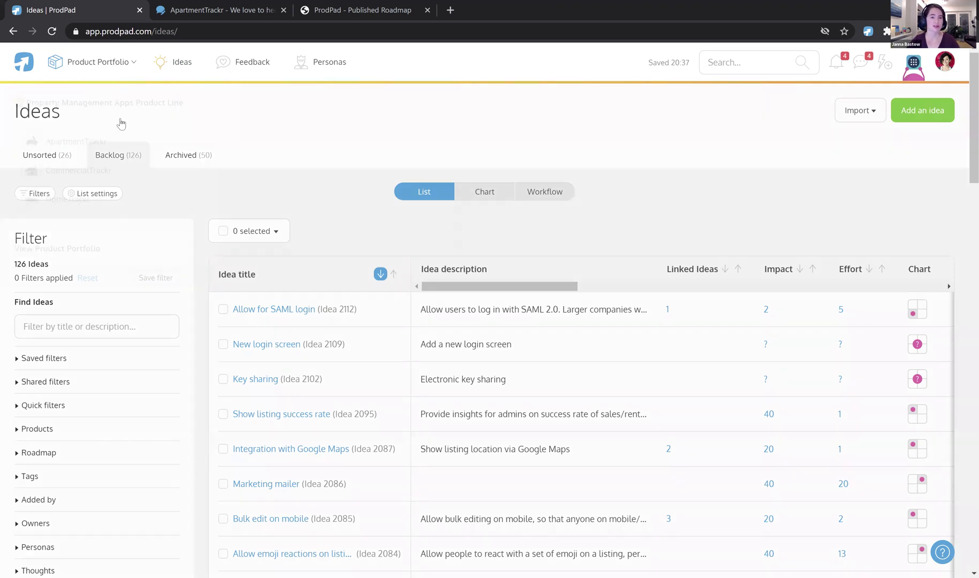
pyautogui.click(196, 142)
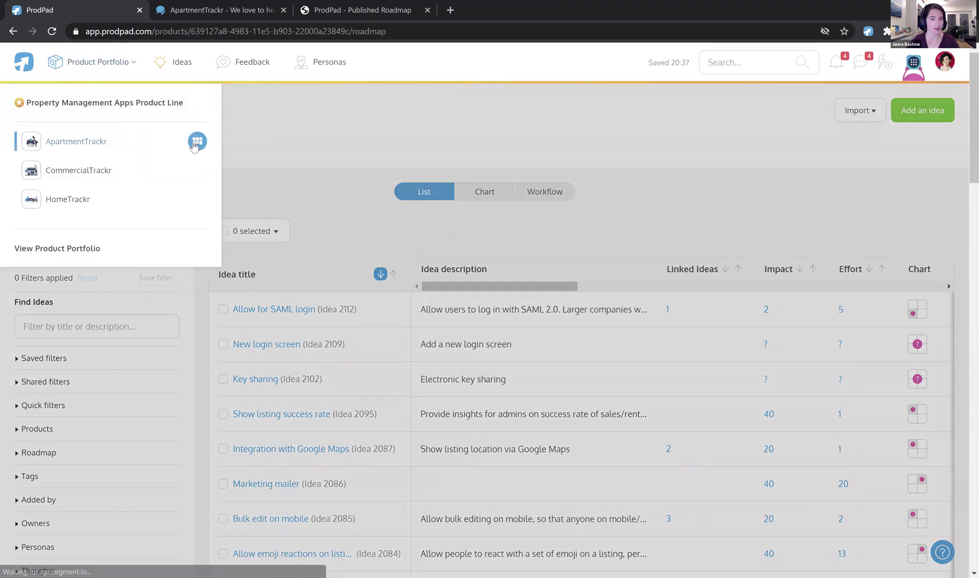
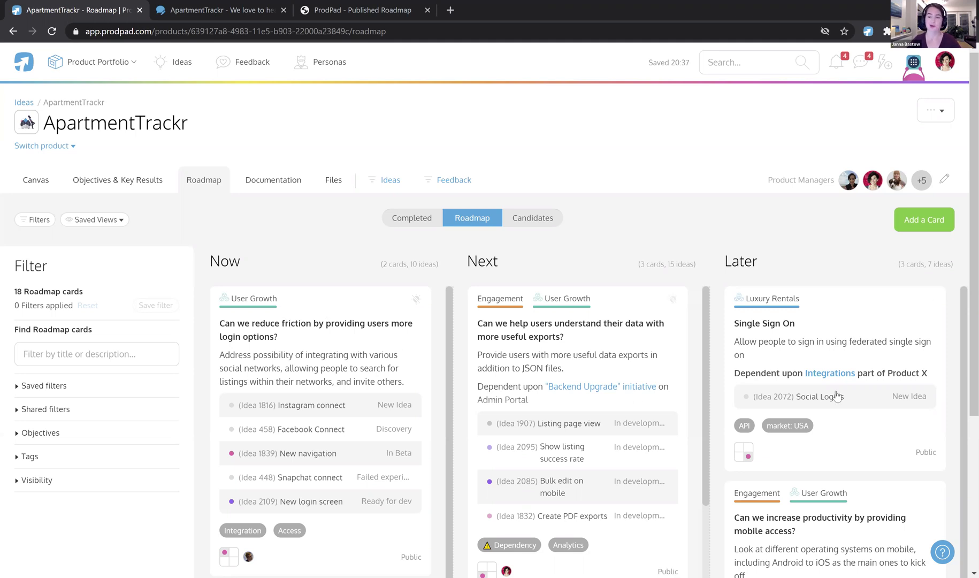
# Step: View the ProdPad help and knowledge base options, and close them to return to the roadmap
pyautogui.click(874, 394)
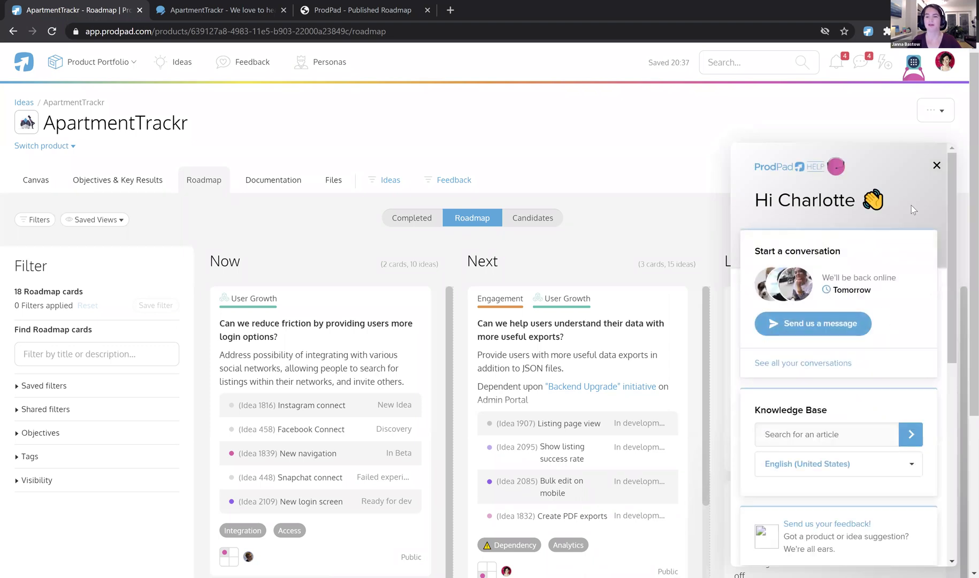
pyautogui.click(934, 165)
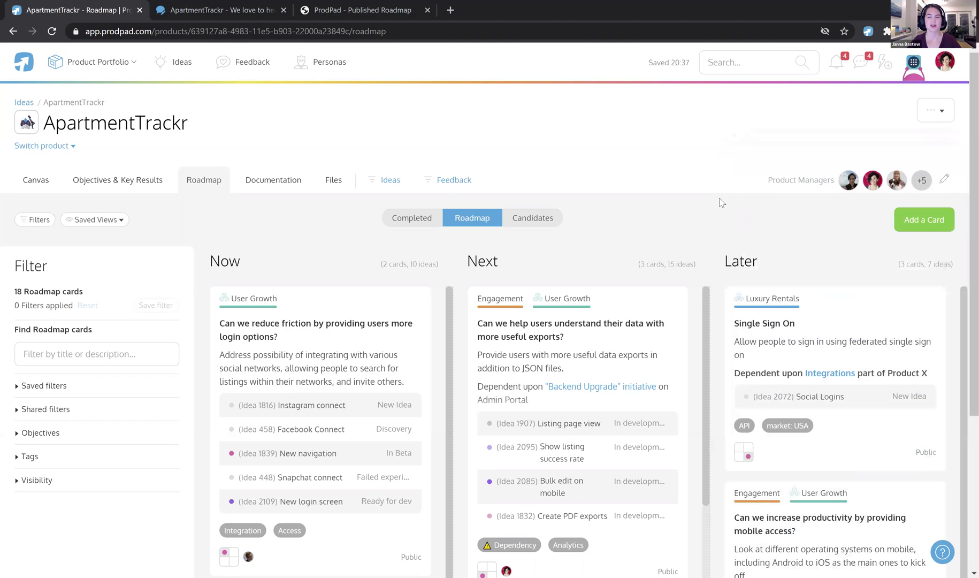